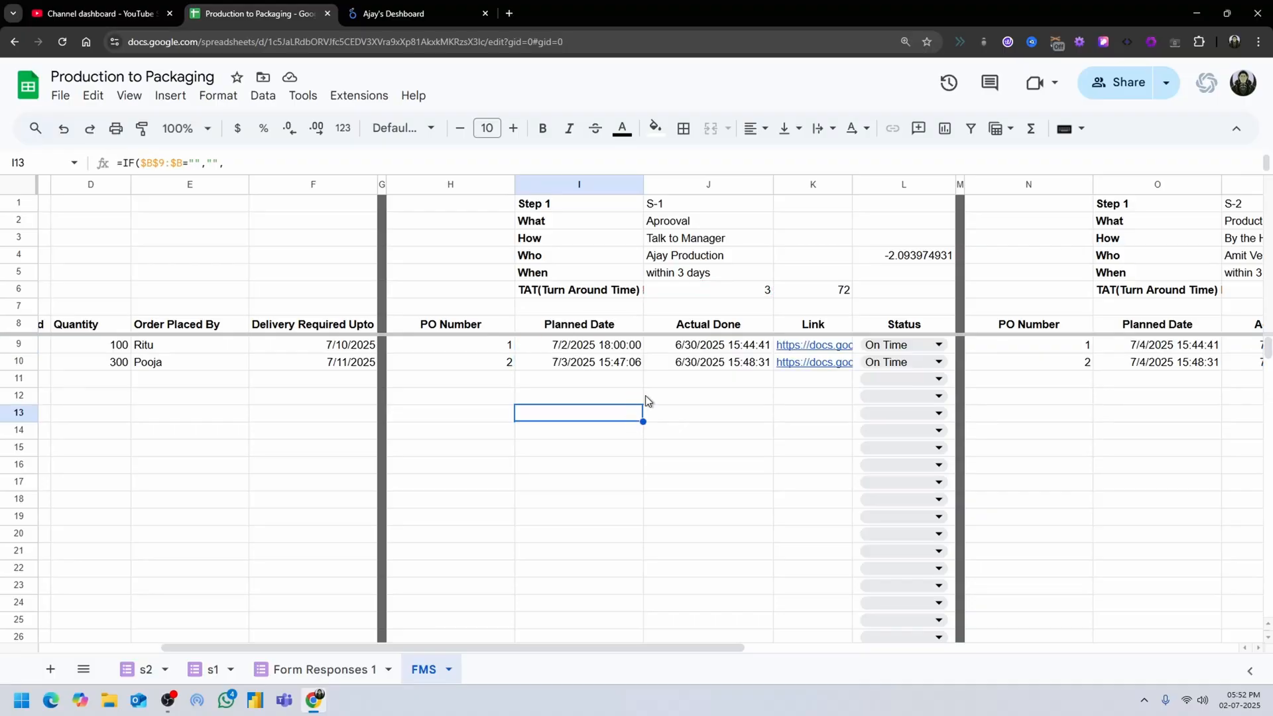
Review the order and Step 1 columns of the FMS sheet and the order table in the existing Looker Studio dashboard.
left_click_drag(553, 648, 201, 581)
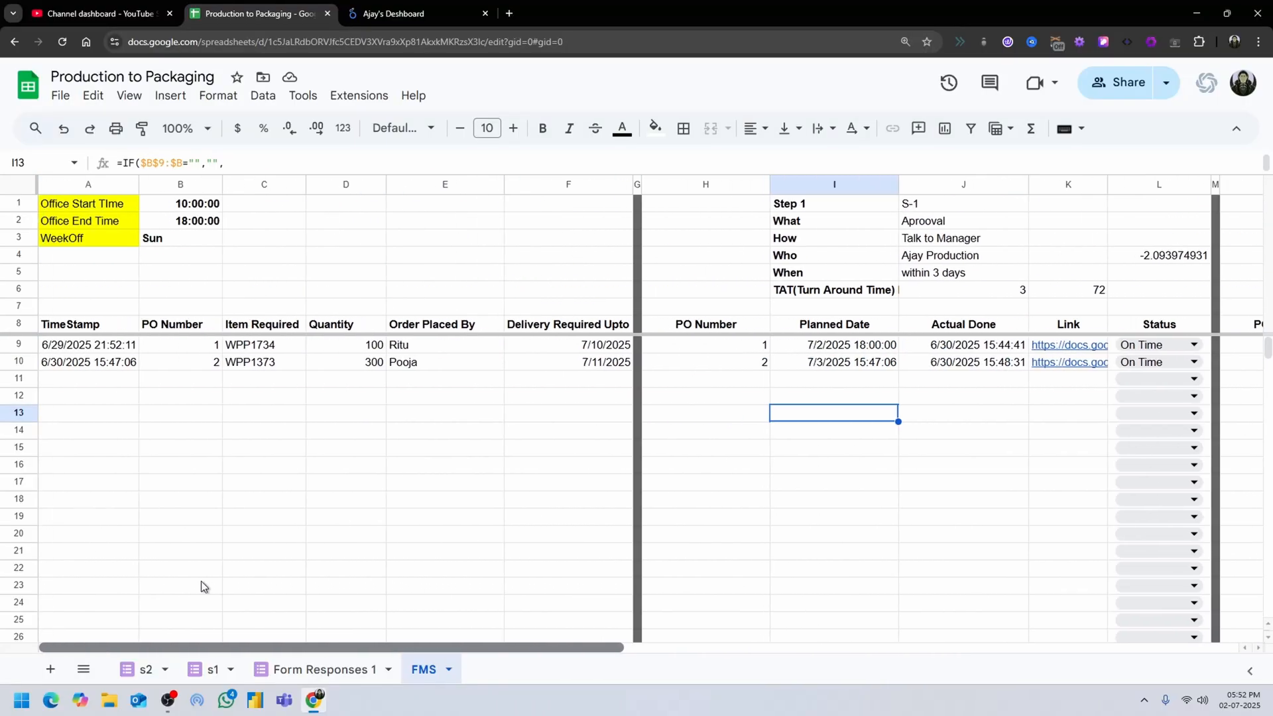
left_click(414, 8)
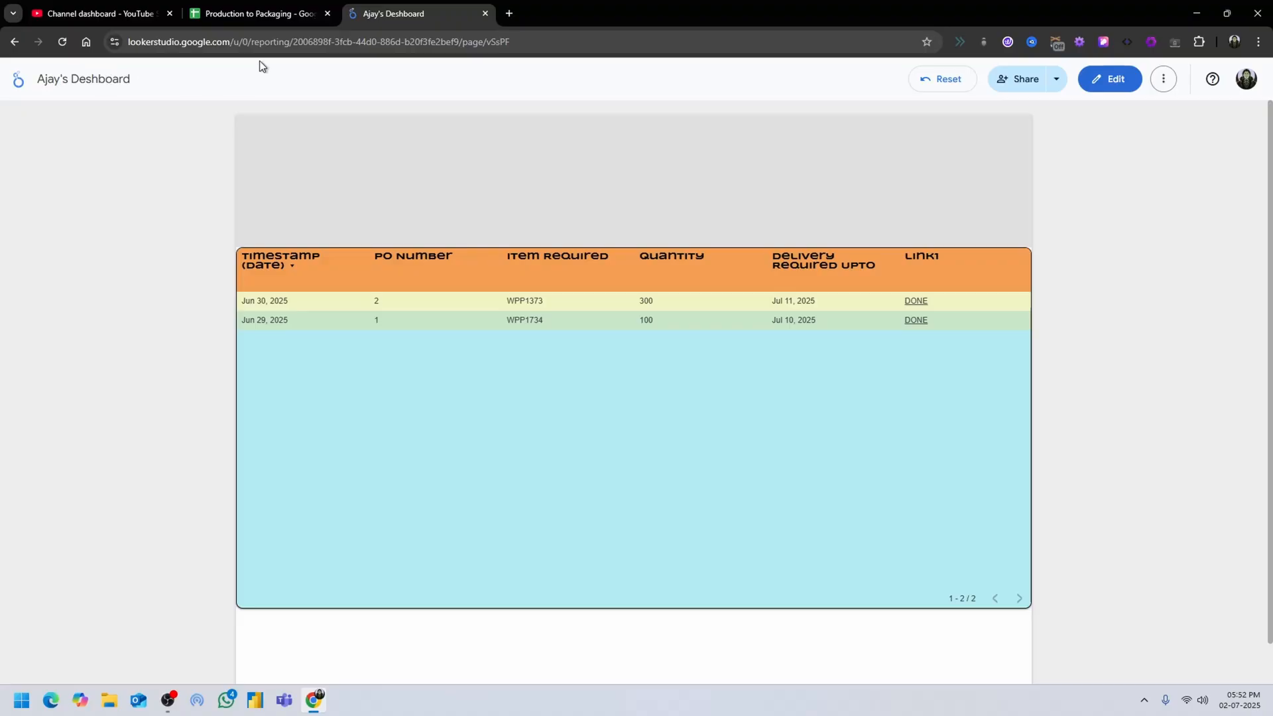
left_click(1028, 79)
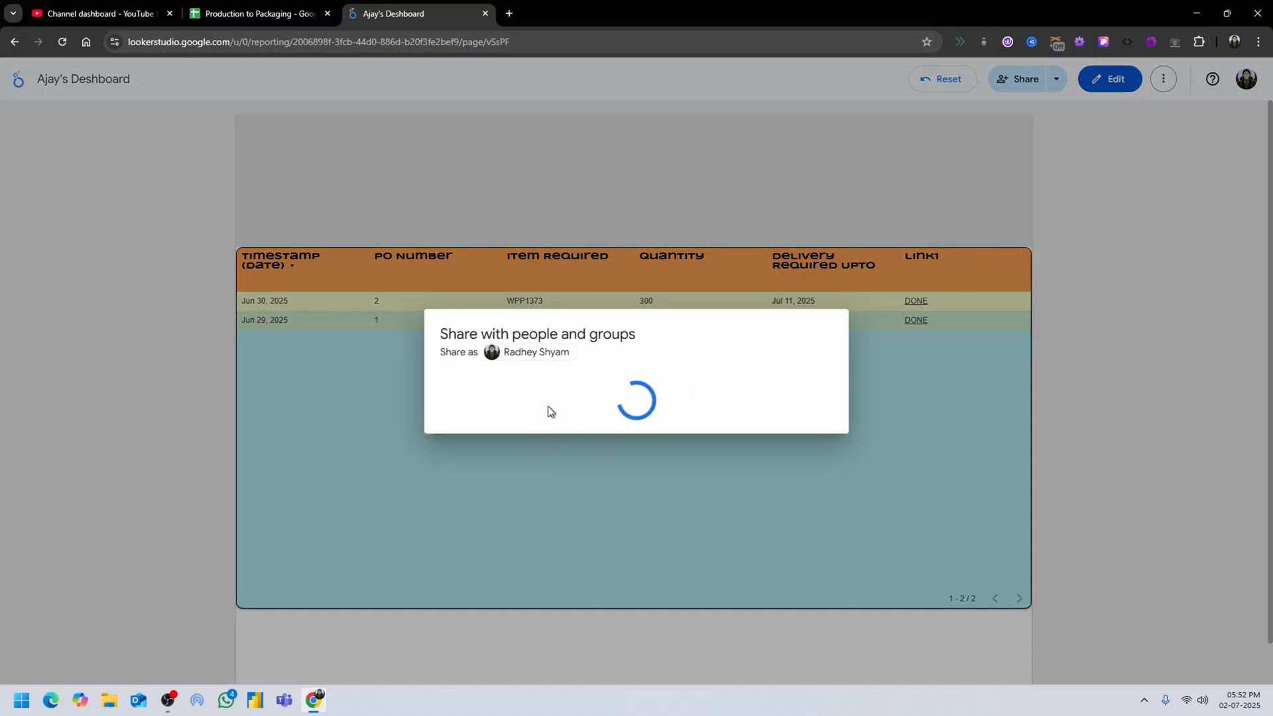
left_click(1097, 388)
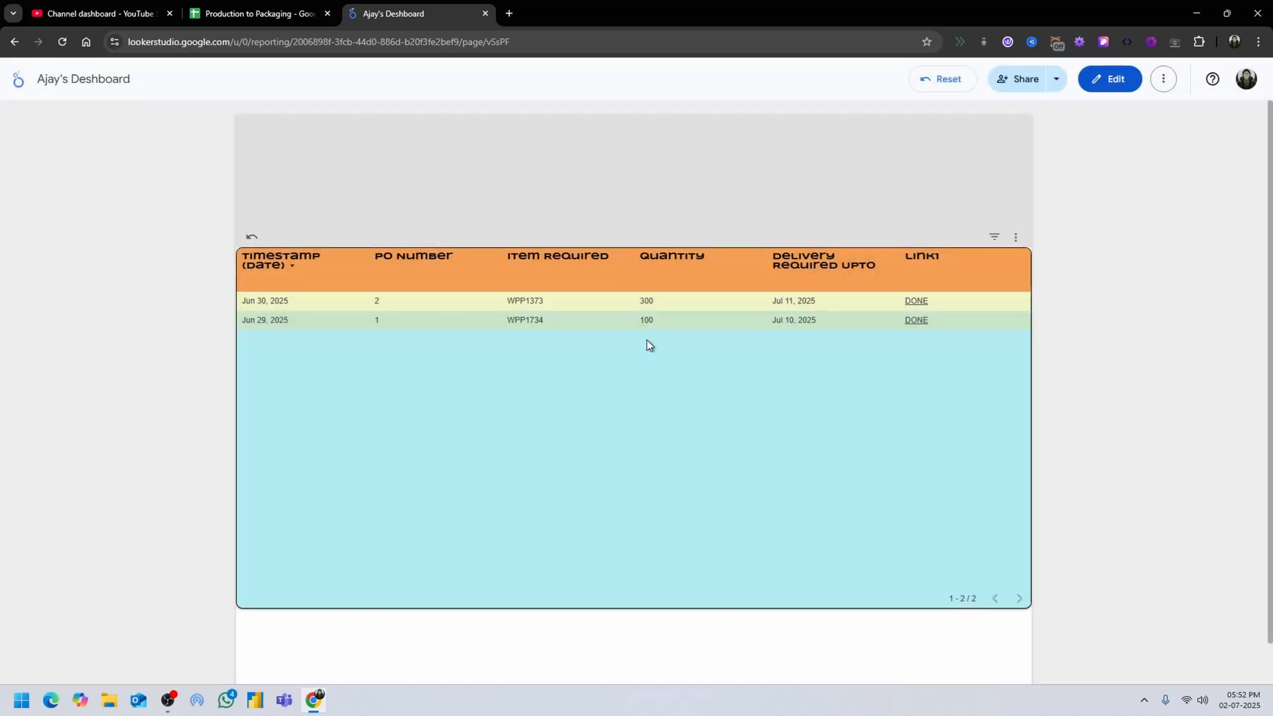
left_click(252, 14)
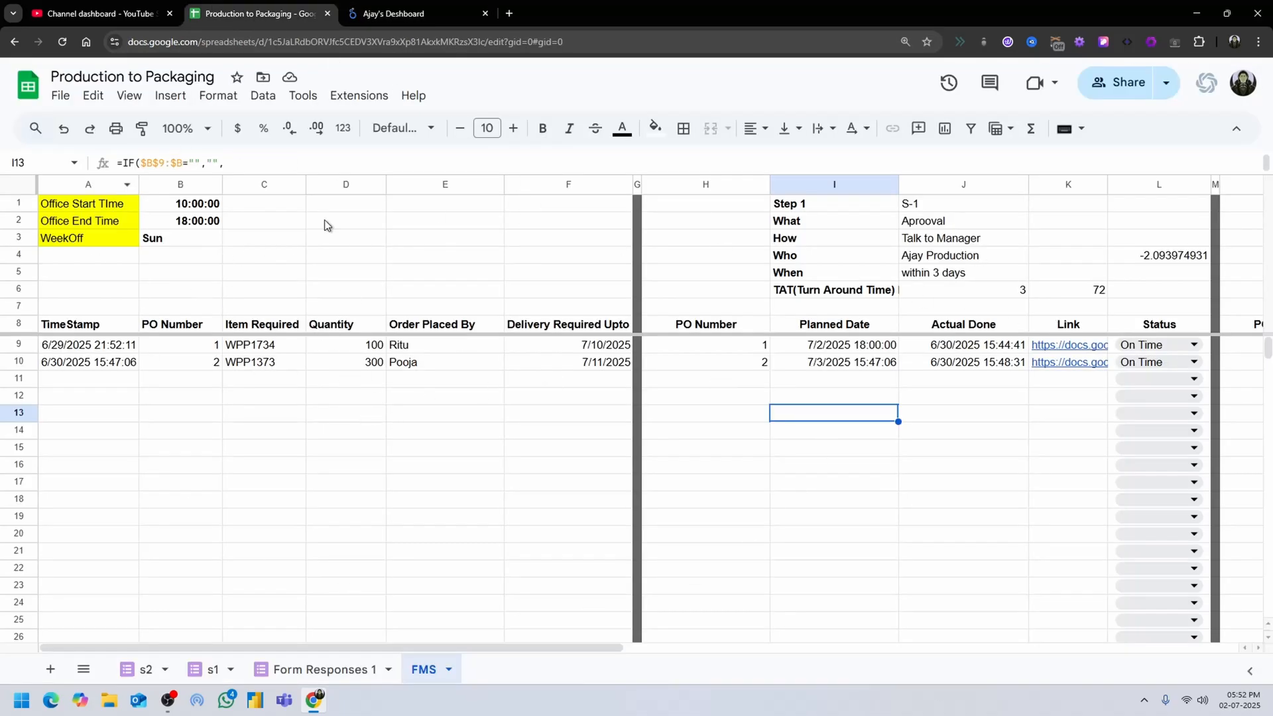
left_click(369, 350)
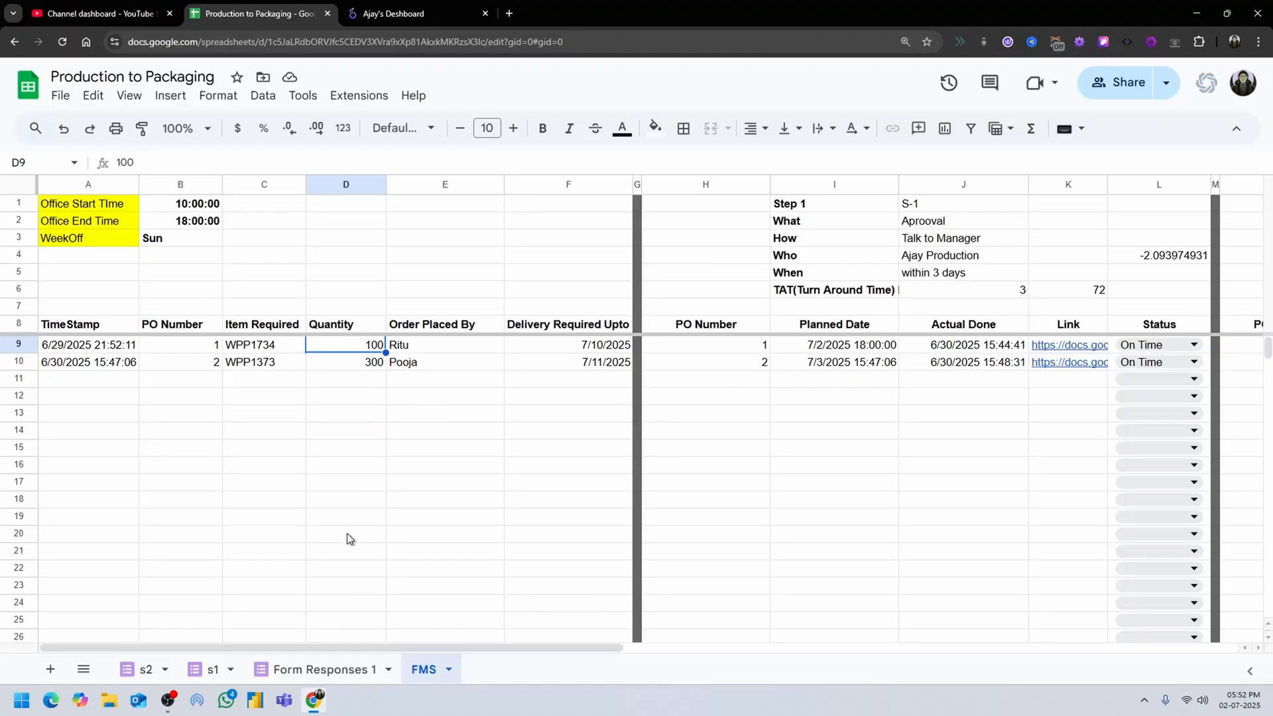
Open the DONE link of the Jun 30, 2025 order in the dashboard and submit its prefilled S-1 form.
left_click(431, 12)
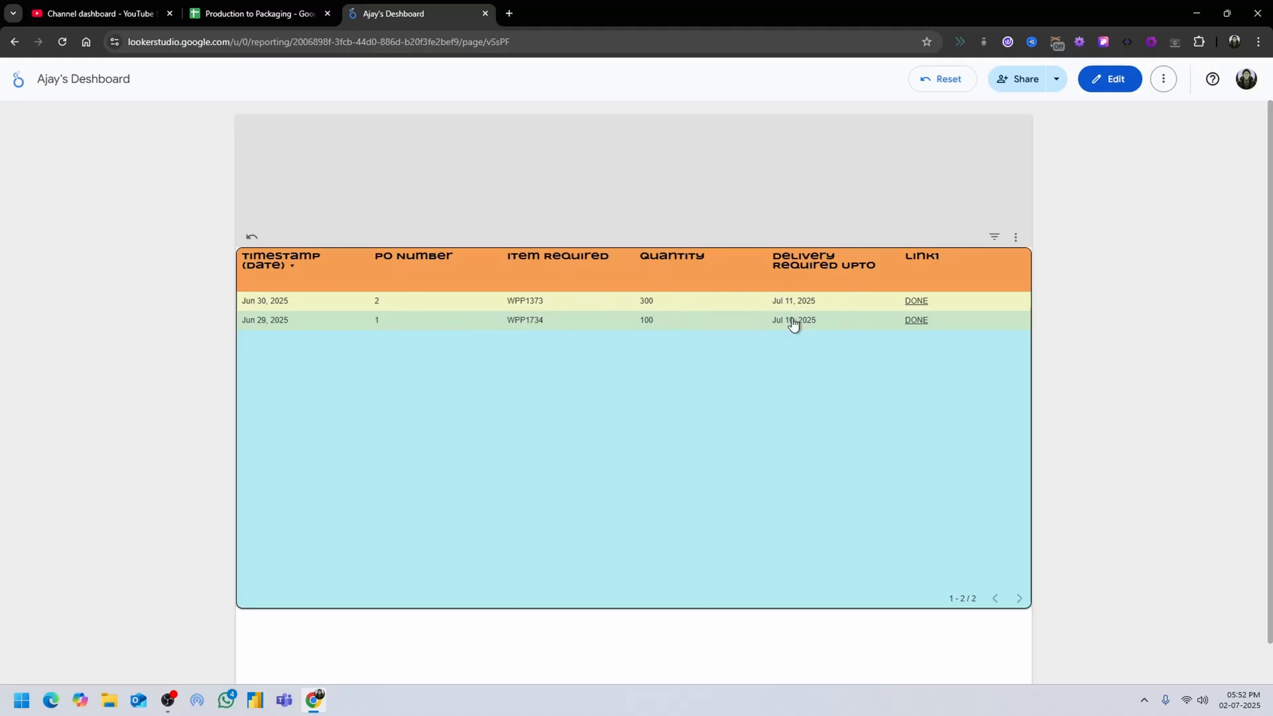
left_click(917, 302)
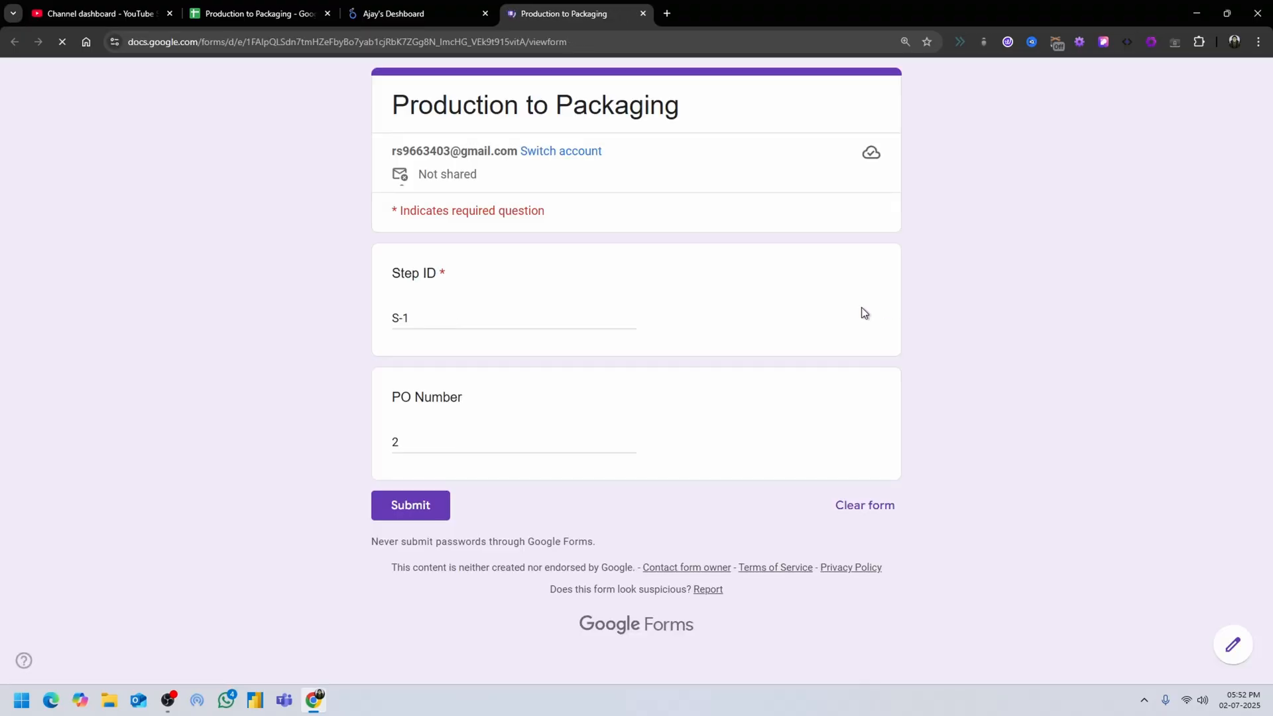
left_click(431, 515)
Check the Step 1 tracking columns in the FMS sheet, the form's submission page and the dashboard's order table.
left_click(303, 5)
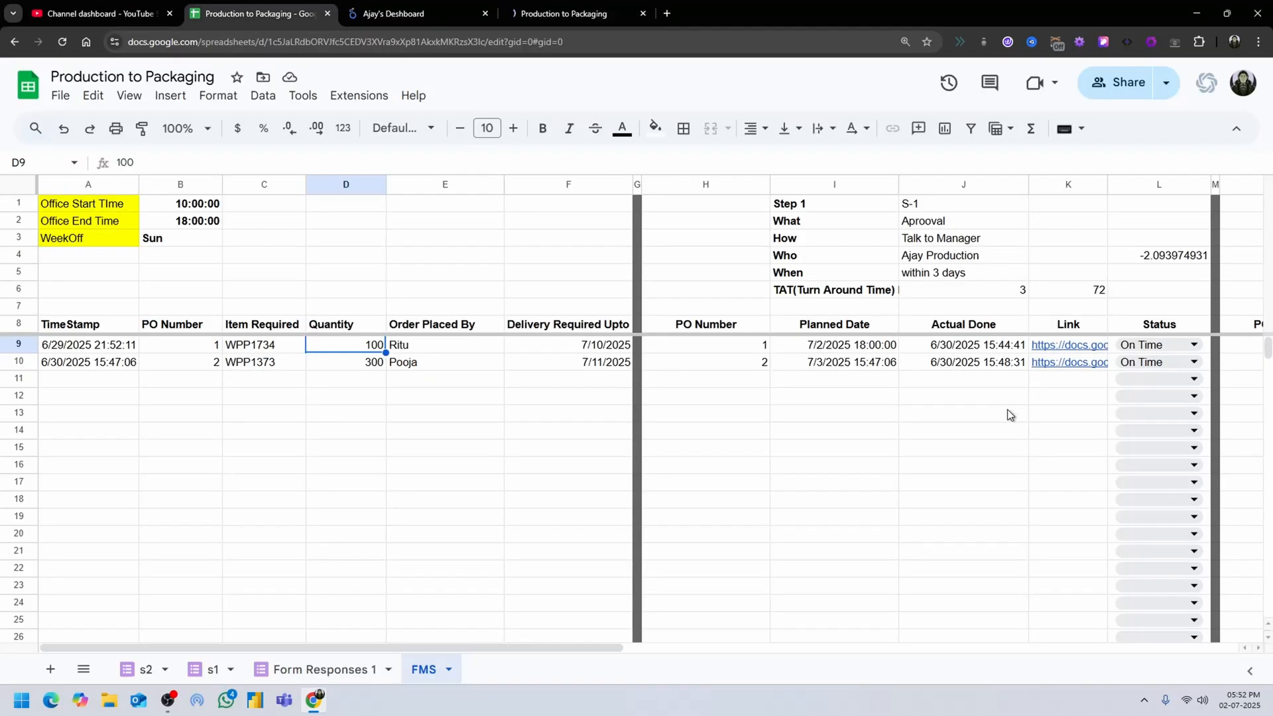
scroll(690, 650, "right", 5)
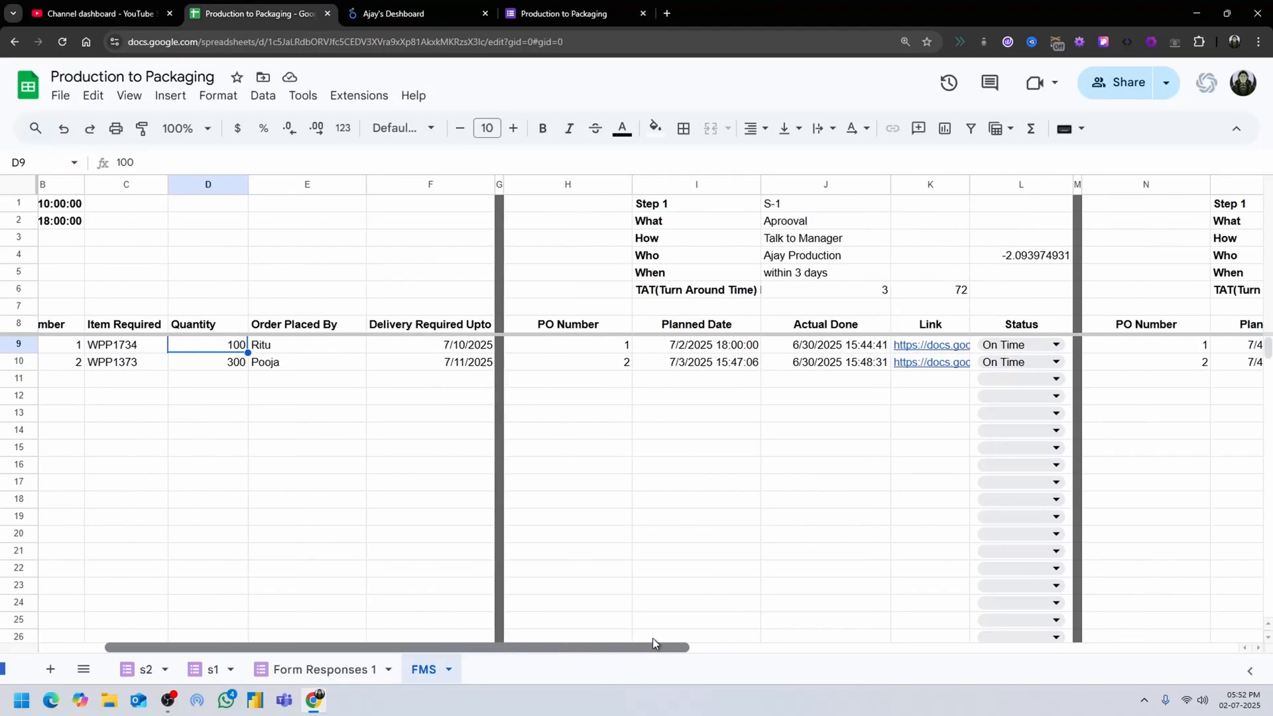
left_click(562, 6)
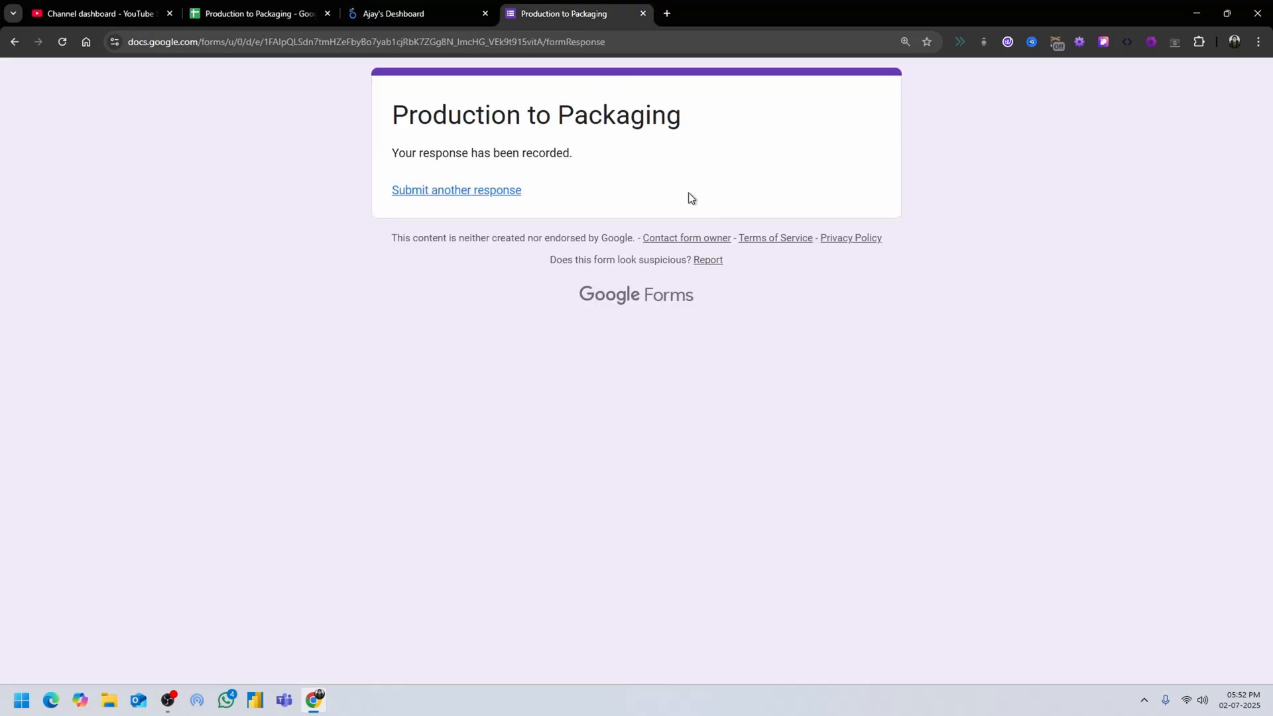
left_click(445, 9)
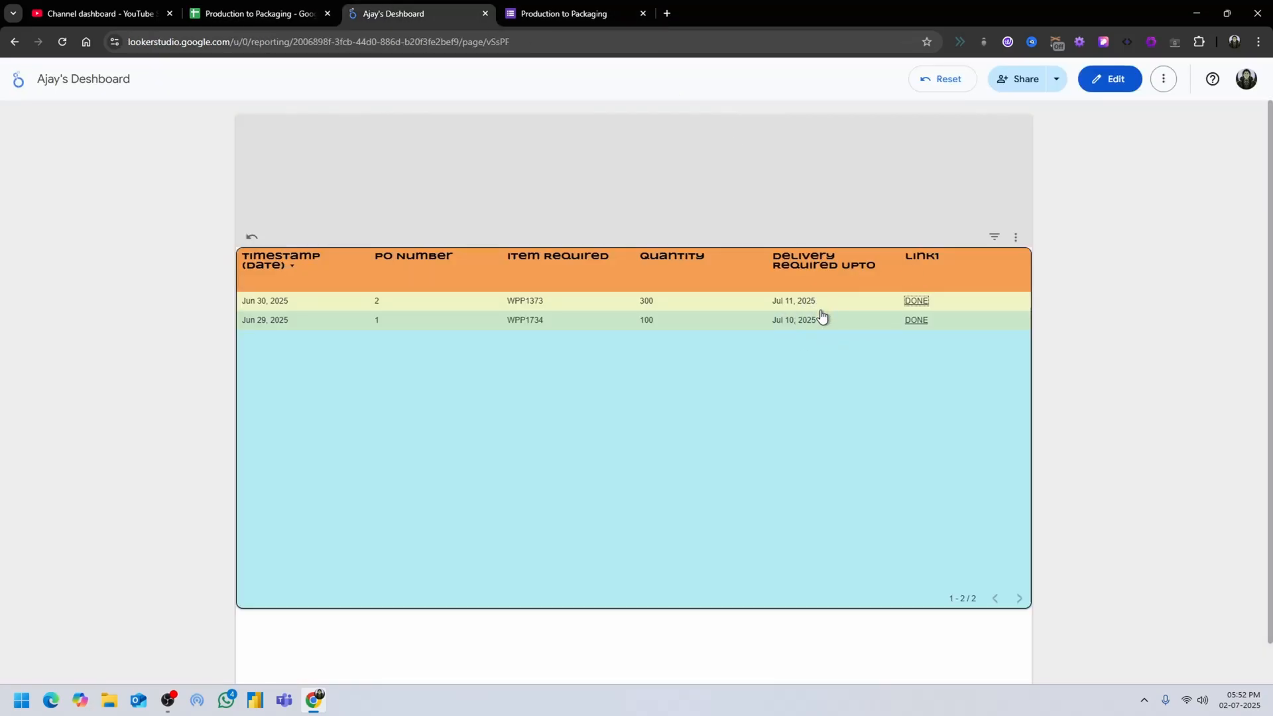
left_click(335, 5)
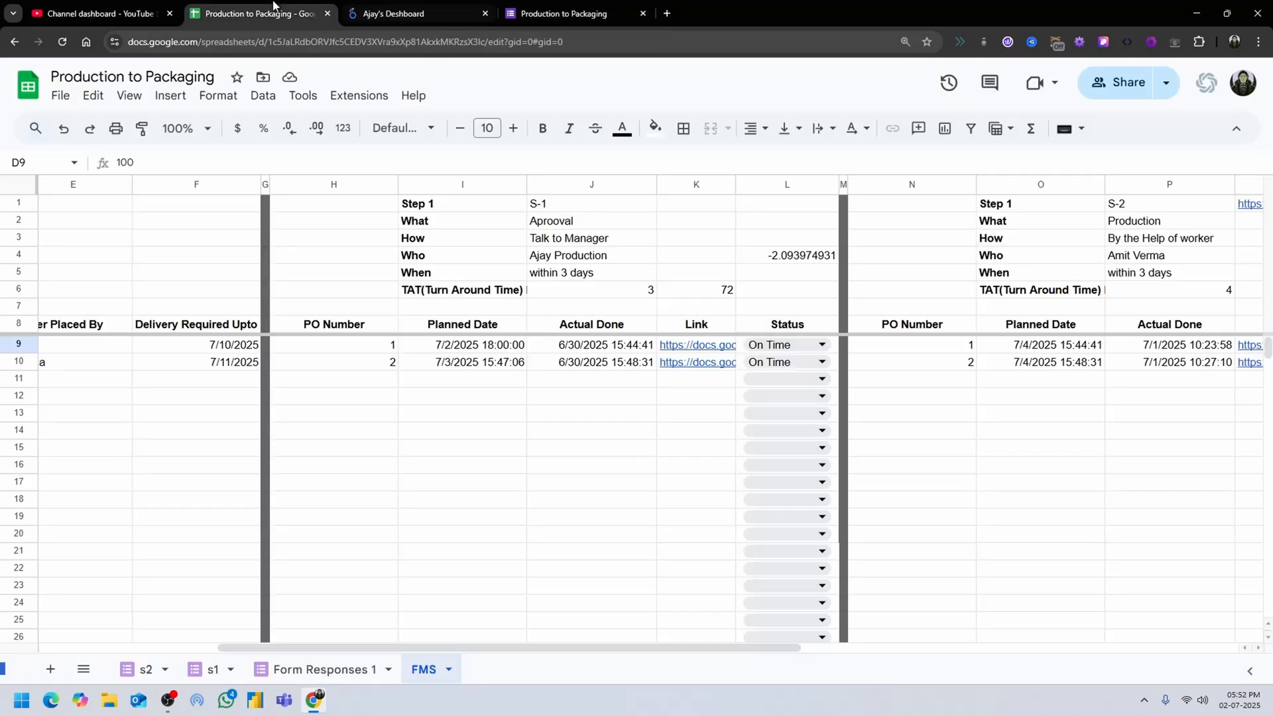
Go to the Looker Studio home page in the submitted form's browser tab and create a blank report.
left_click(441, 5)
left_click(615, 5)
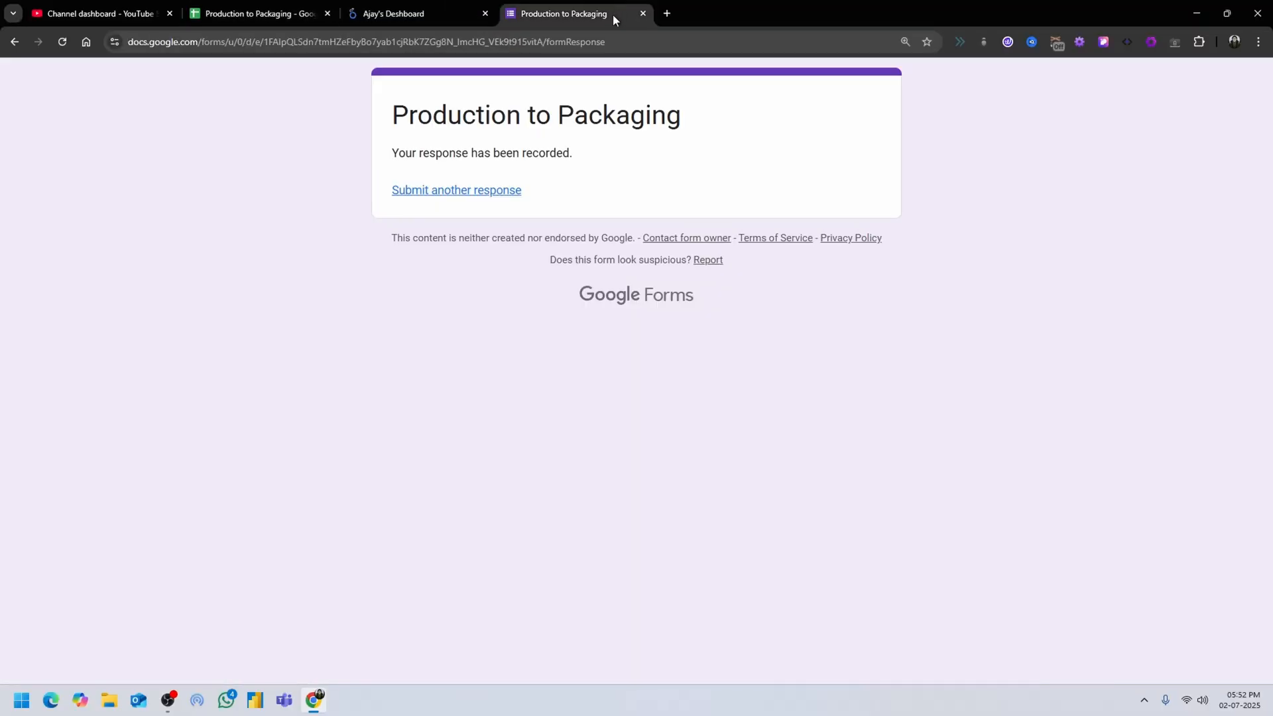
left_click(404, 44)
type("lookerstudio.google.com/navigation/reporting")
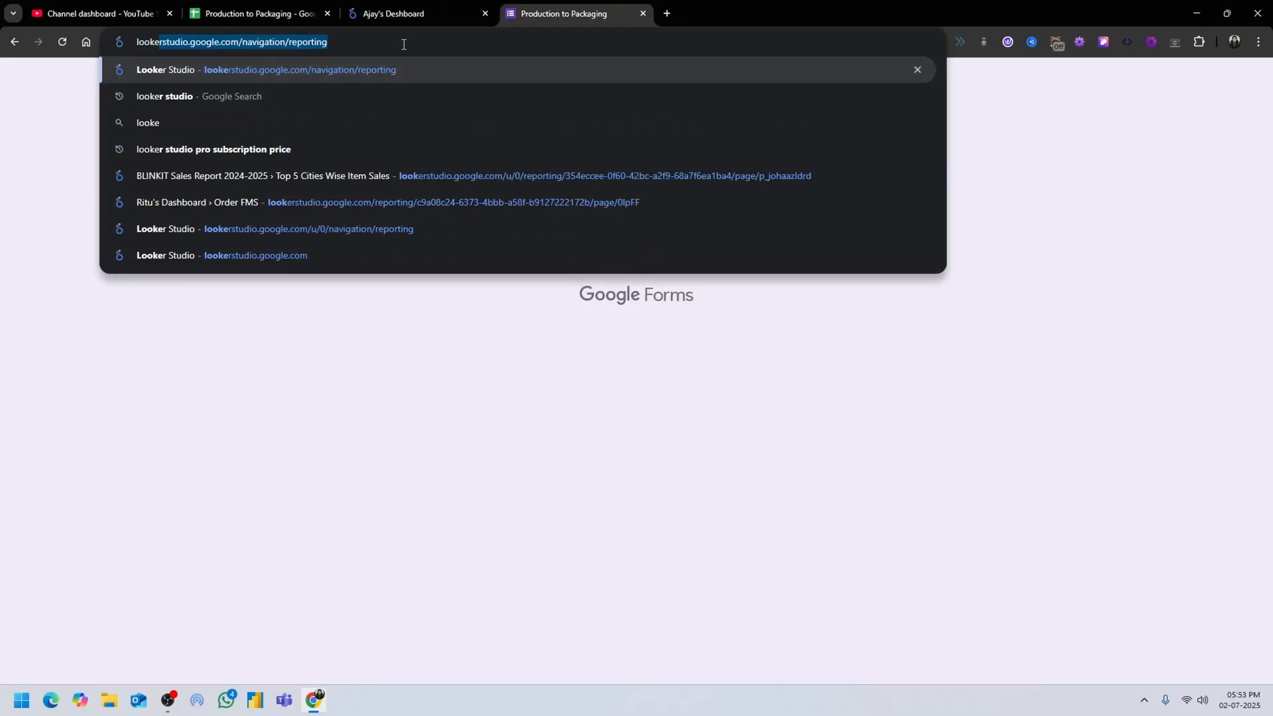
key("Down")
key("Return")
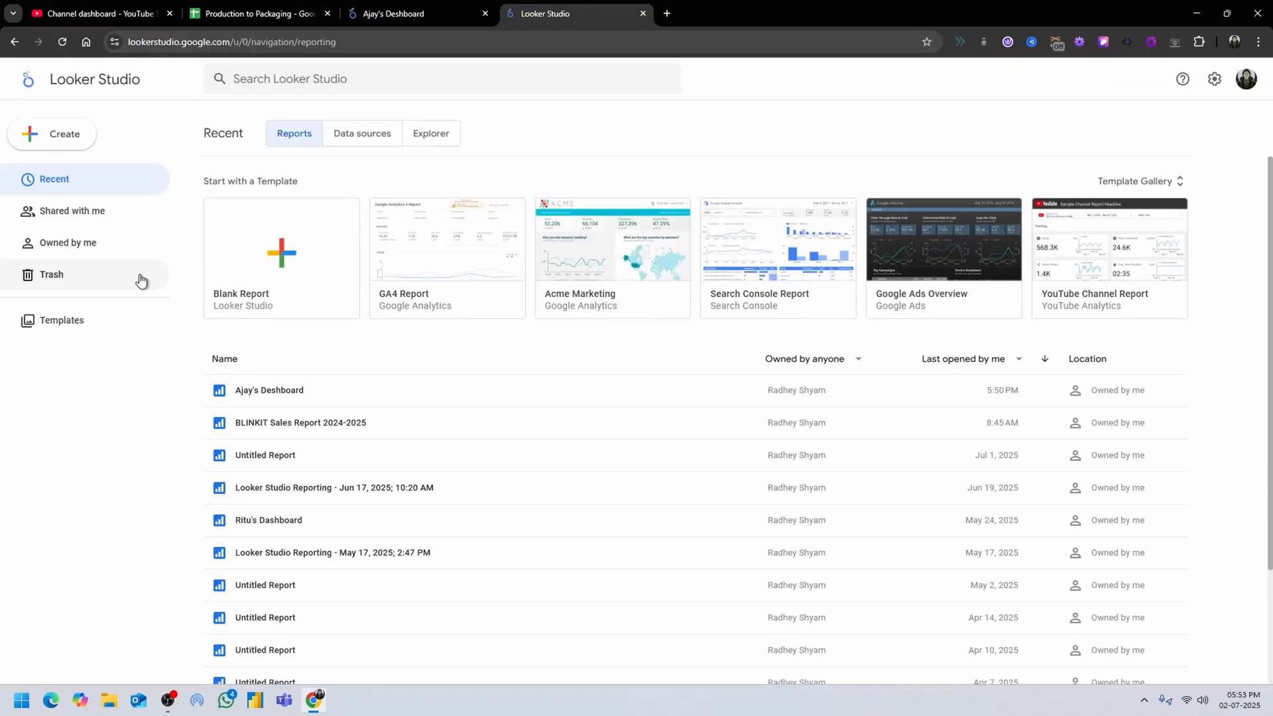
left_click(283, 252)
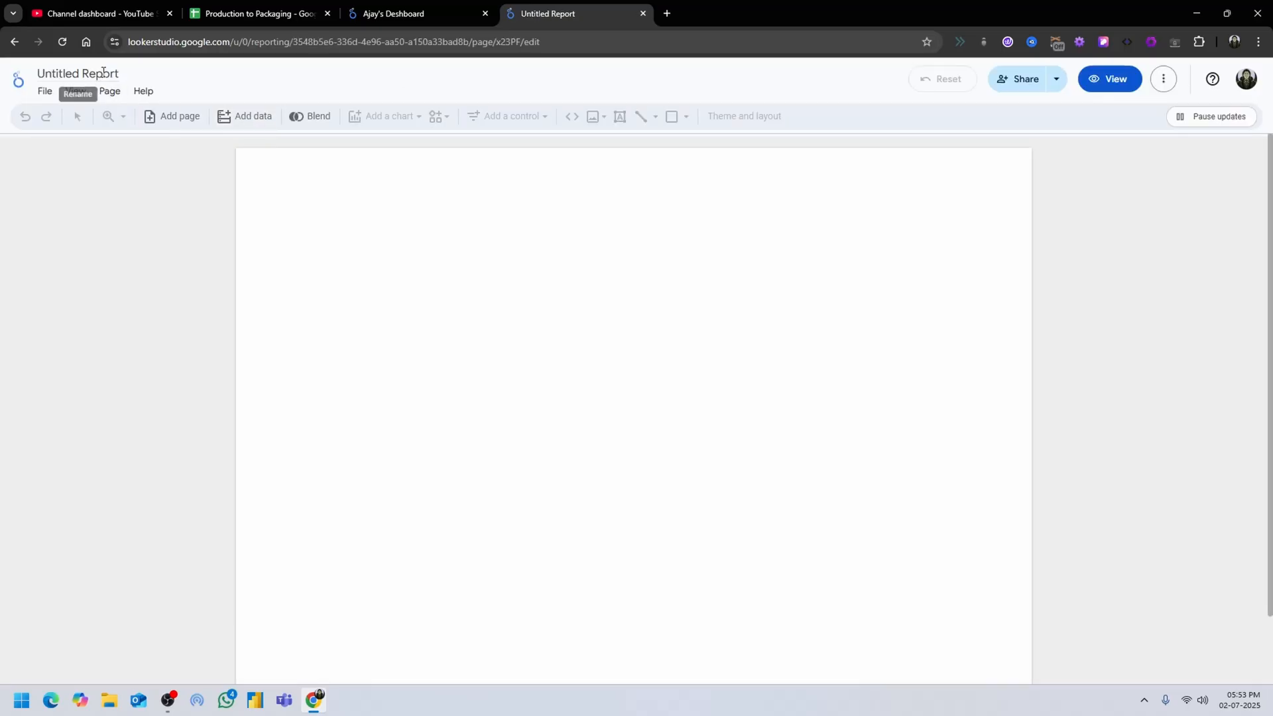
double_click(103, 73)
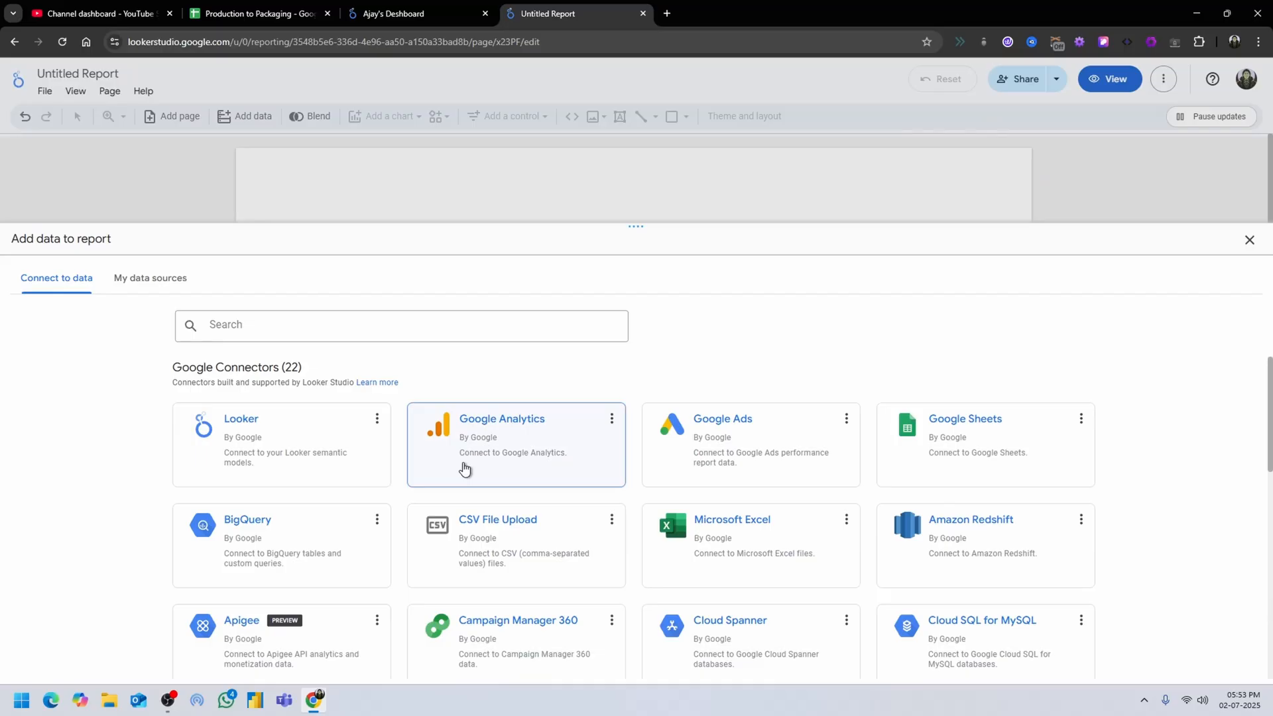
Choose Google Sheets as the report's data connector and select the FMS worksheet of the Production to Packaging spreadsheet.
left_click(944, 434)
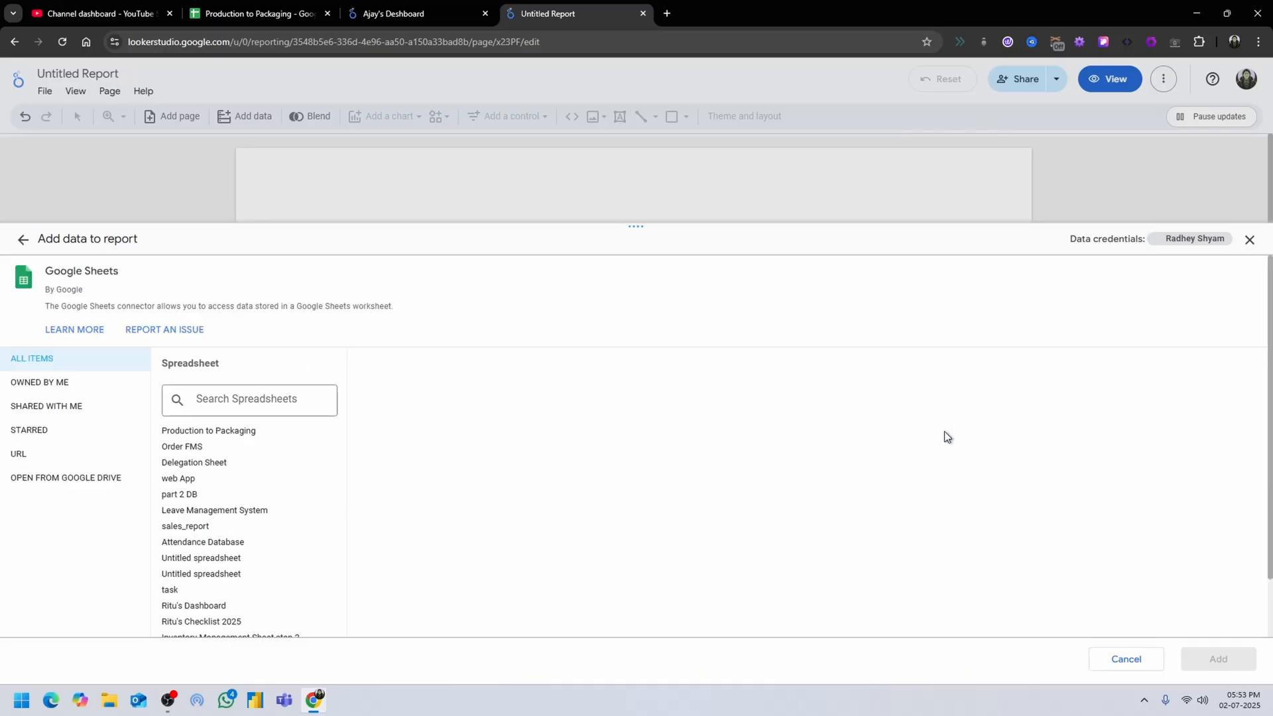
left_click(211, 434)
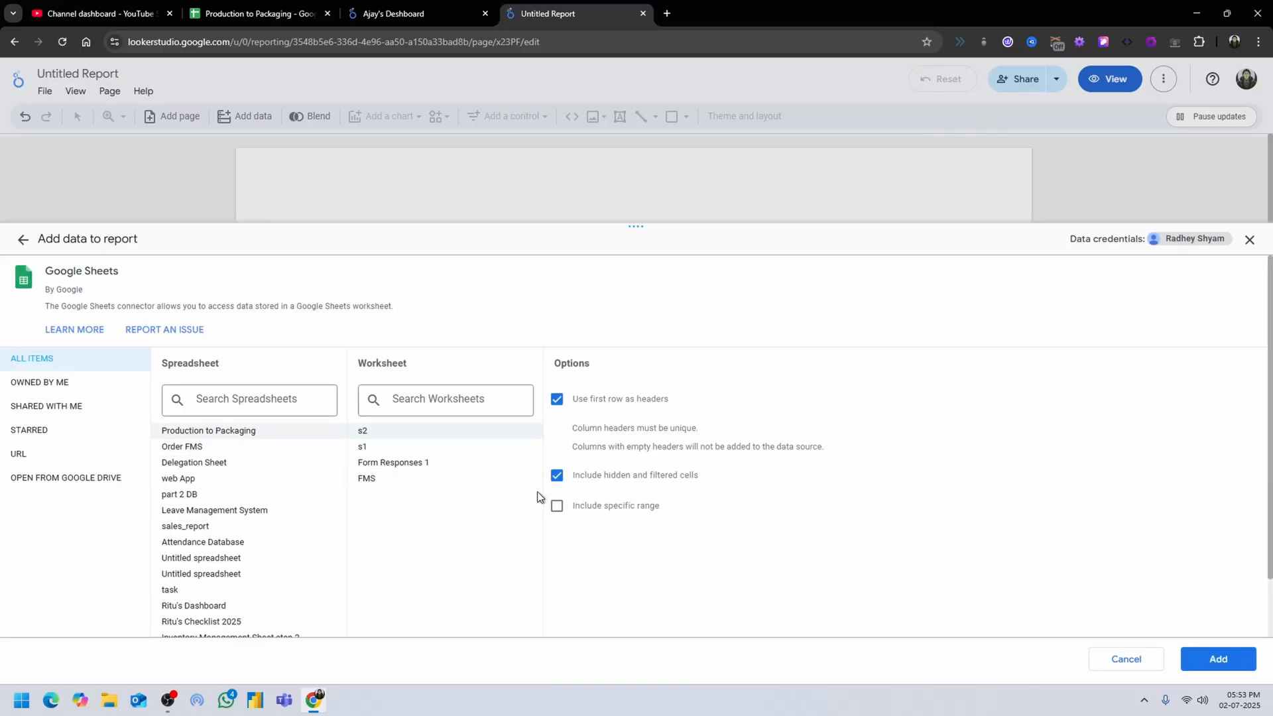
left_click(356, 479)
Limit the FMS data source to the order columns with the specific range a8:f and add it to the report.
left_click(244, 7)
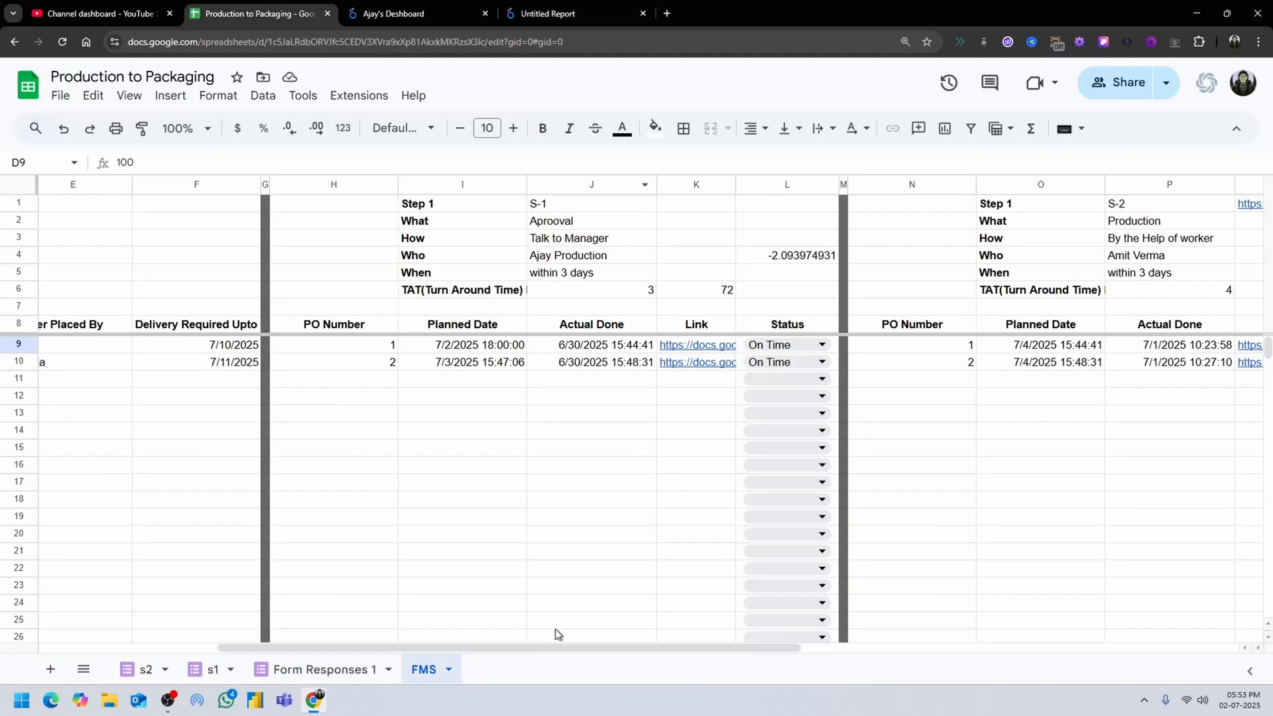
left_click_drag(554, 648, 145, 587)
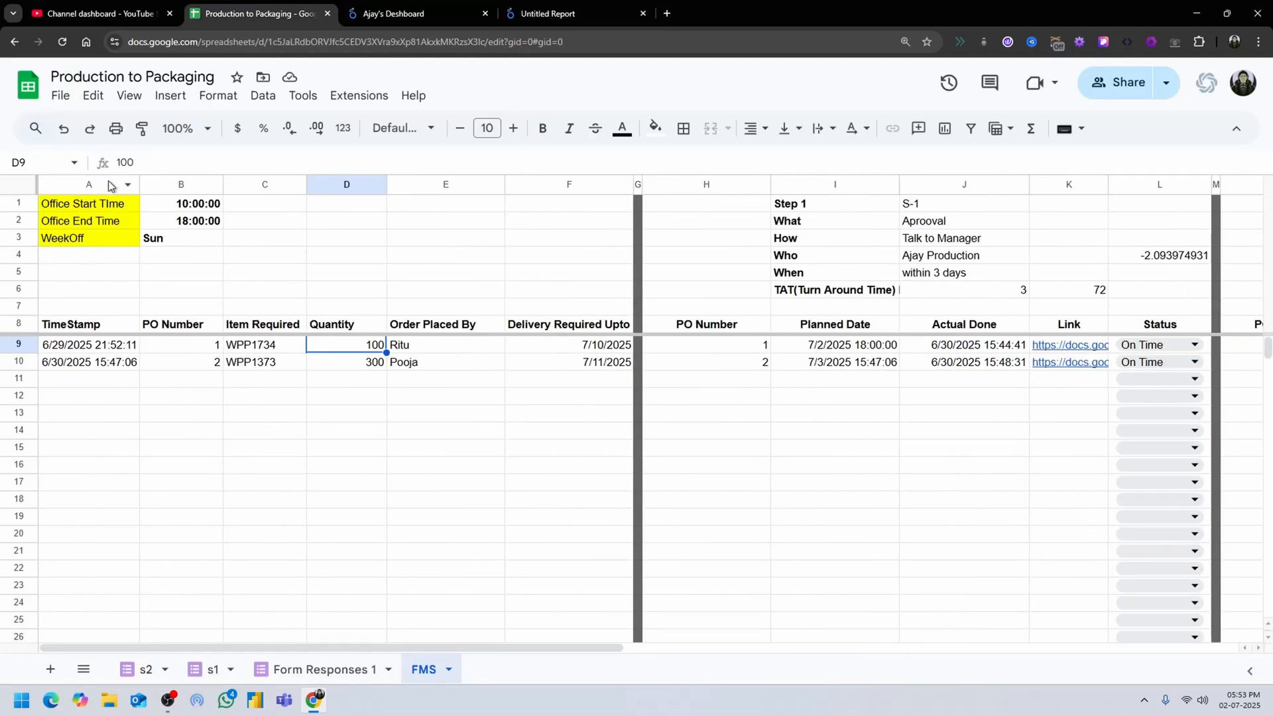
left_click(564, 13)
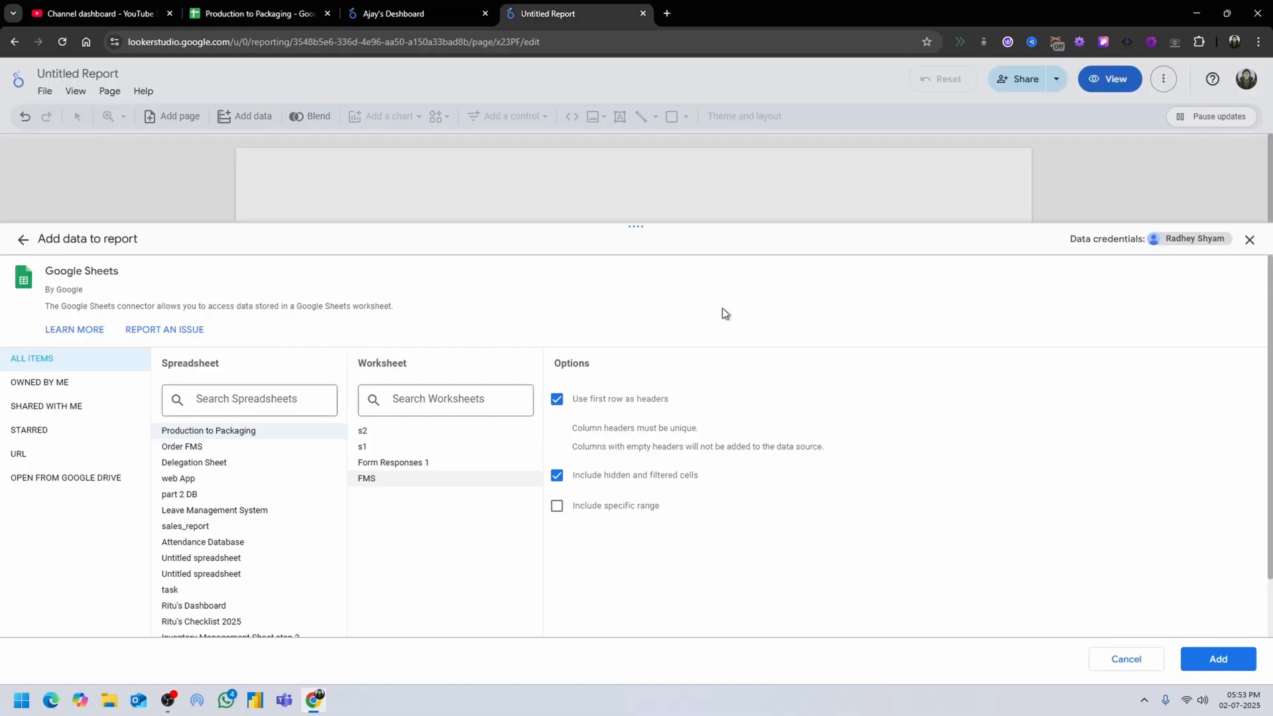
left_click(557, 506)
type("a8:f")
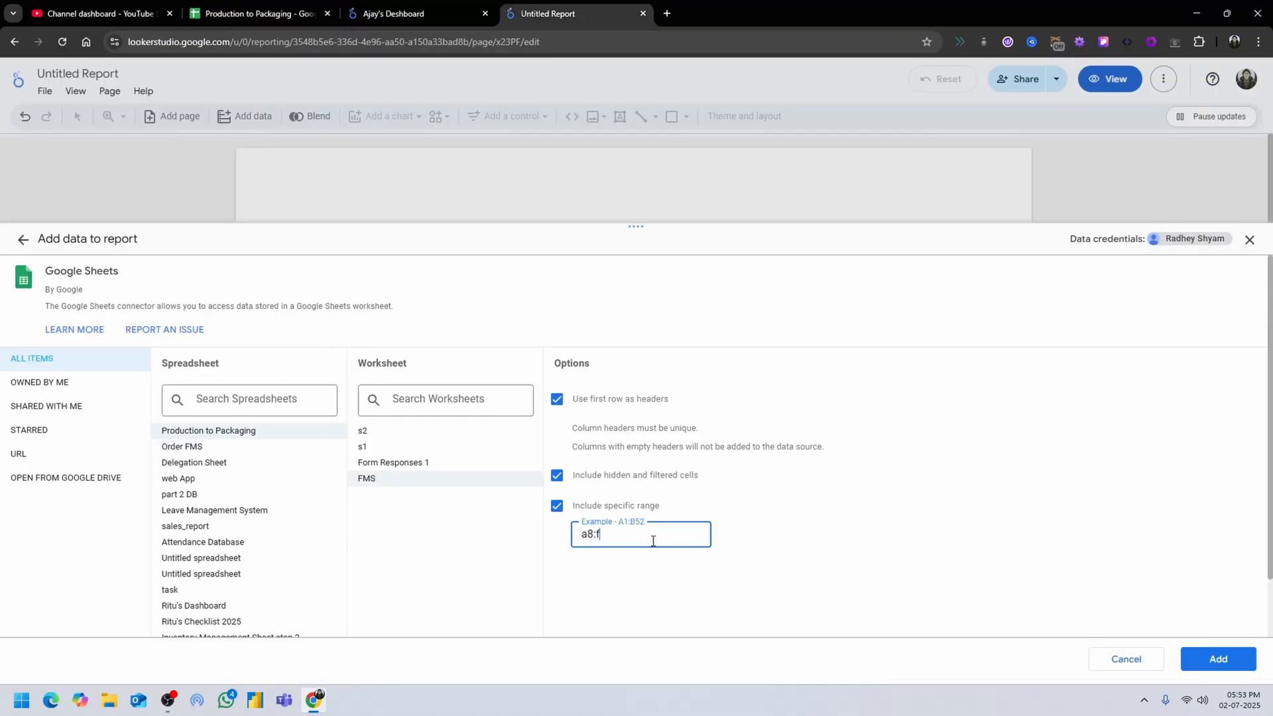
left_click(1228, 659)
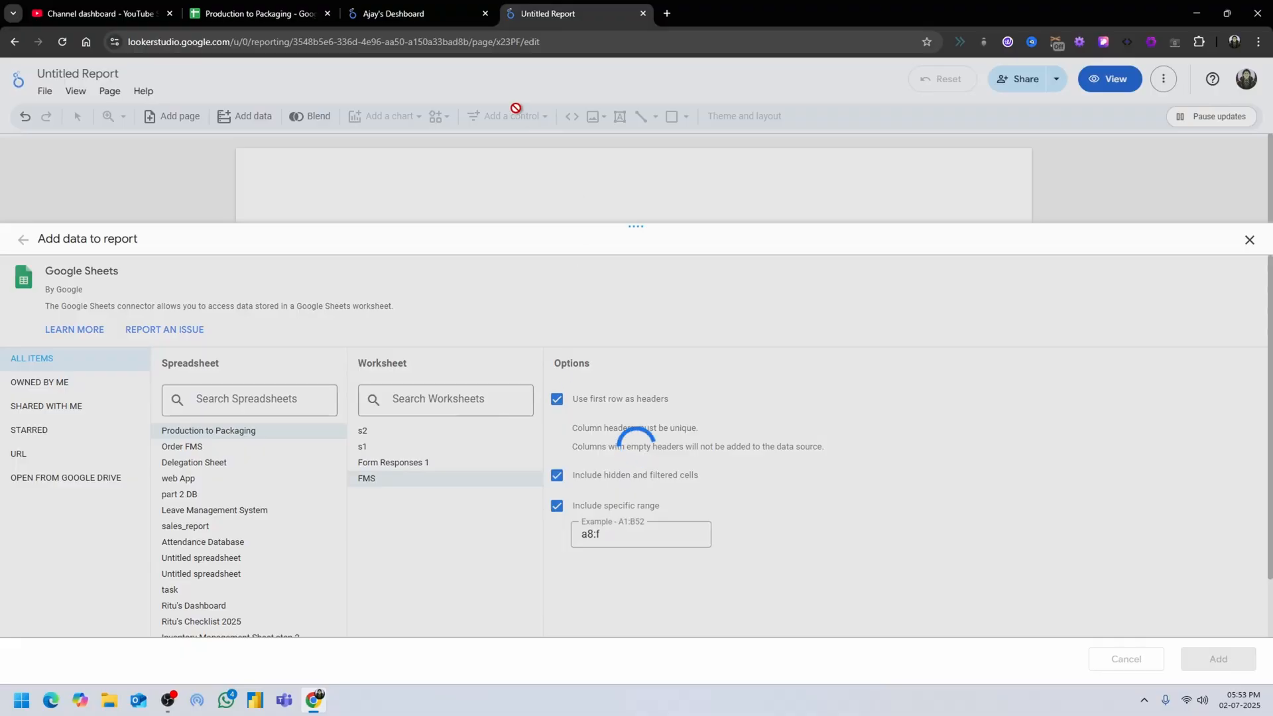
Start a second Google Sheets data source for the report, using the FMS worksheet of Production to Packaging.
left_click(265, 12)
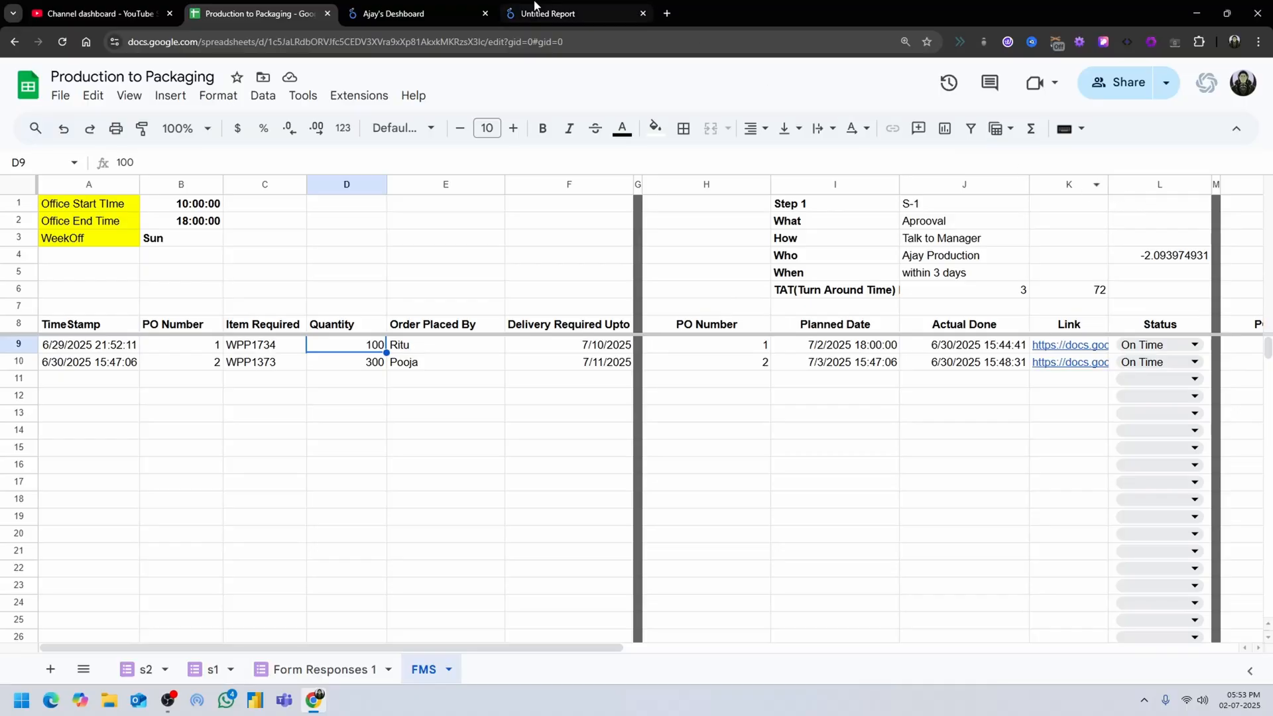
left_click(536, 11)
left_click(438, 8)
left_click(550, 14)
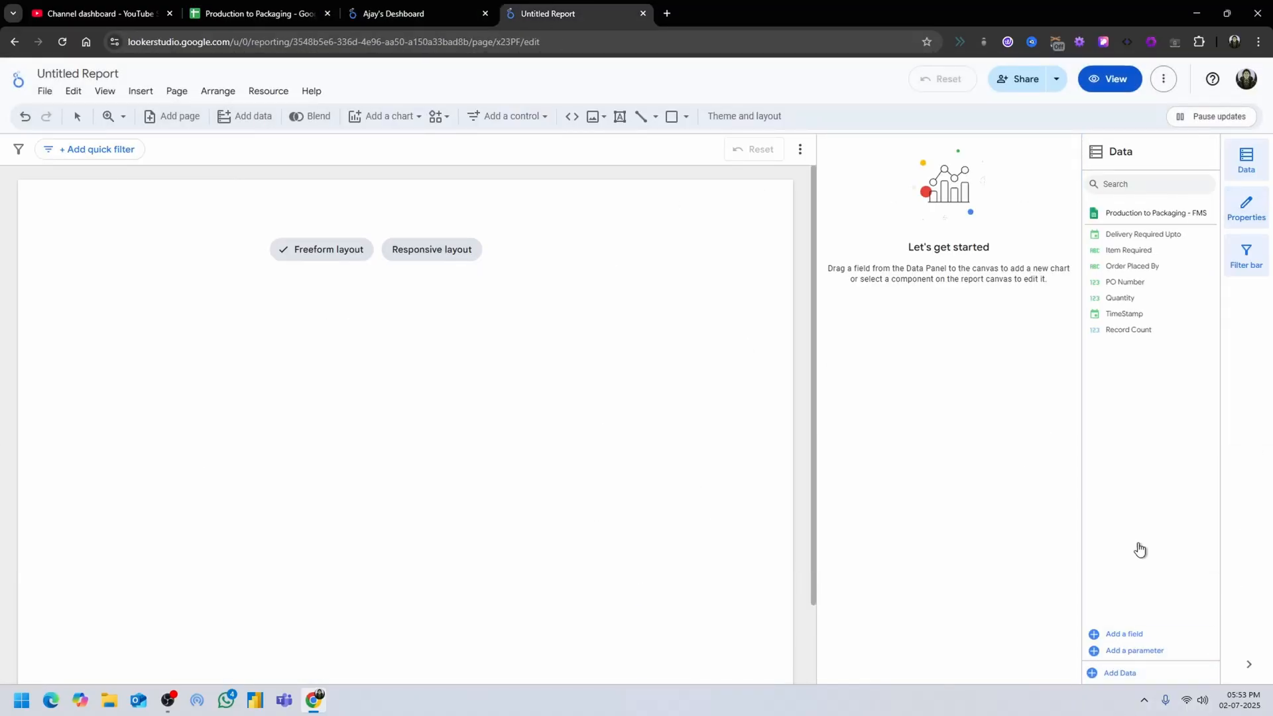
left_click(1115, 673)
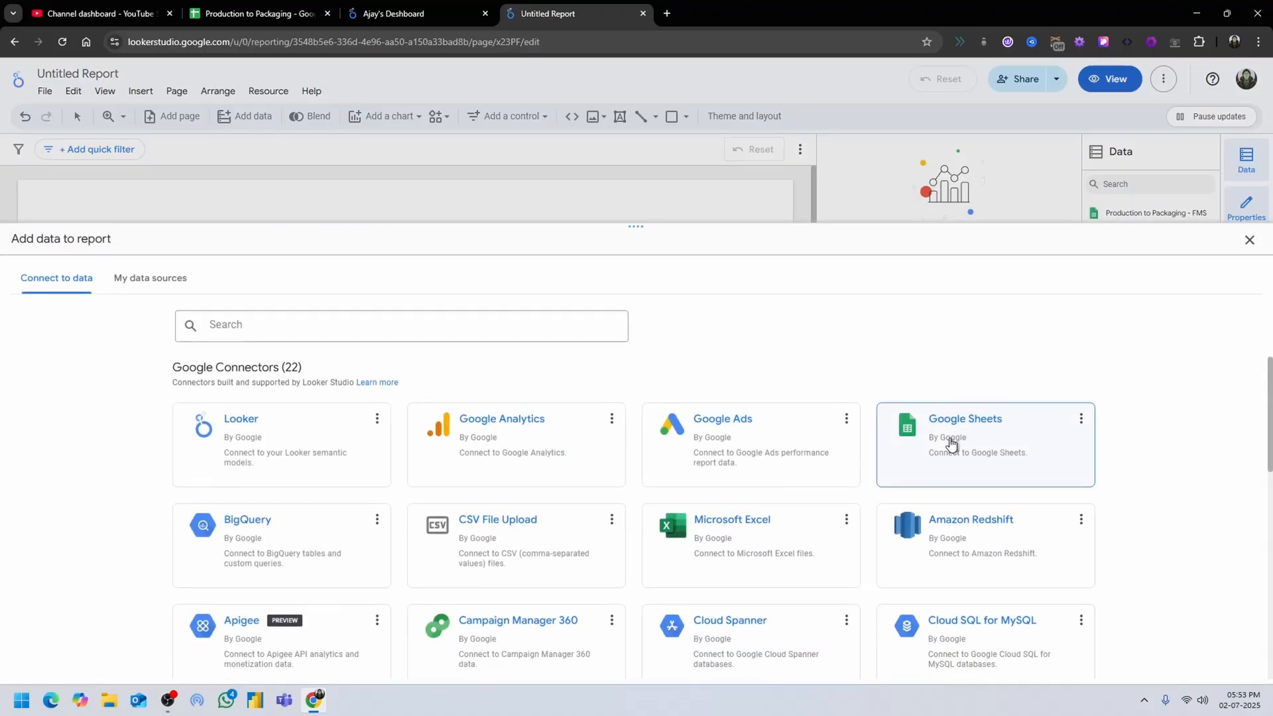
left_click(1008, 446)
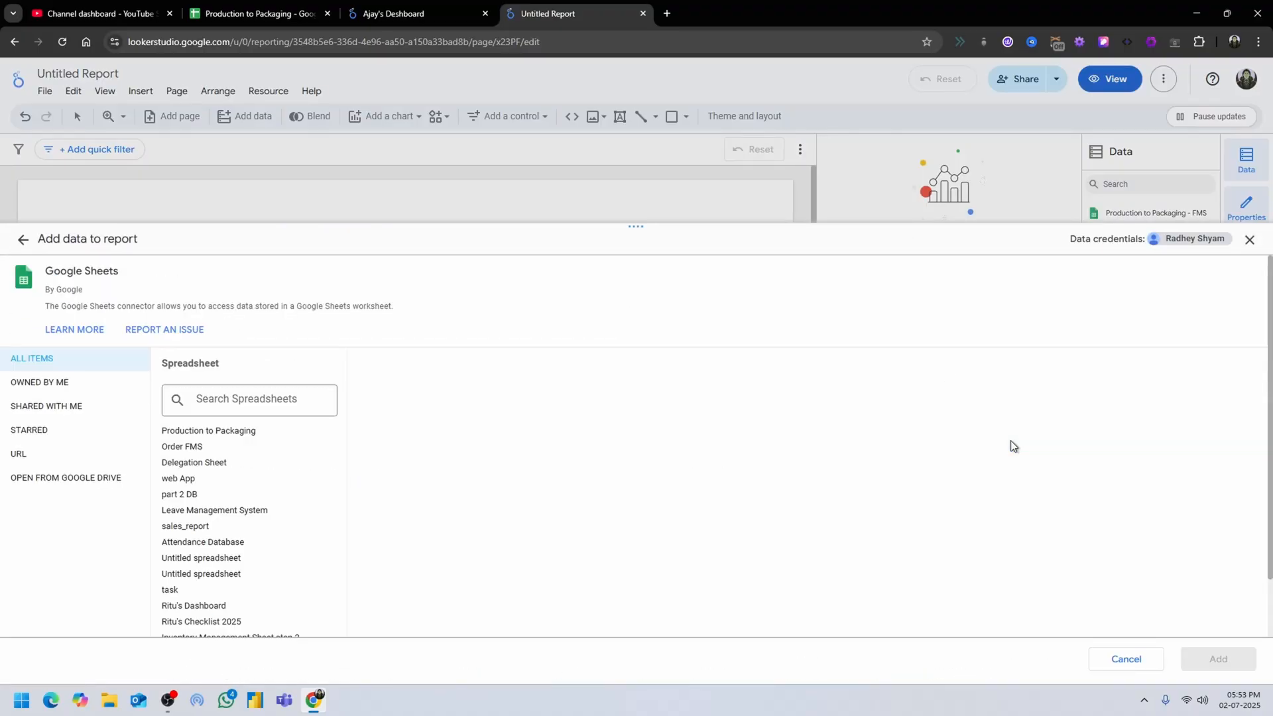
left_click(275, 438)
left_click(371, 478)
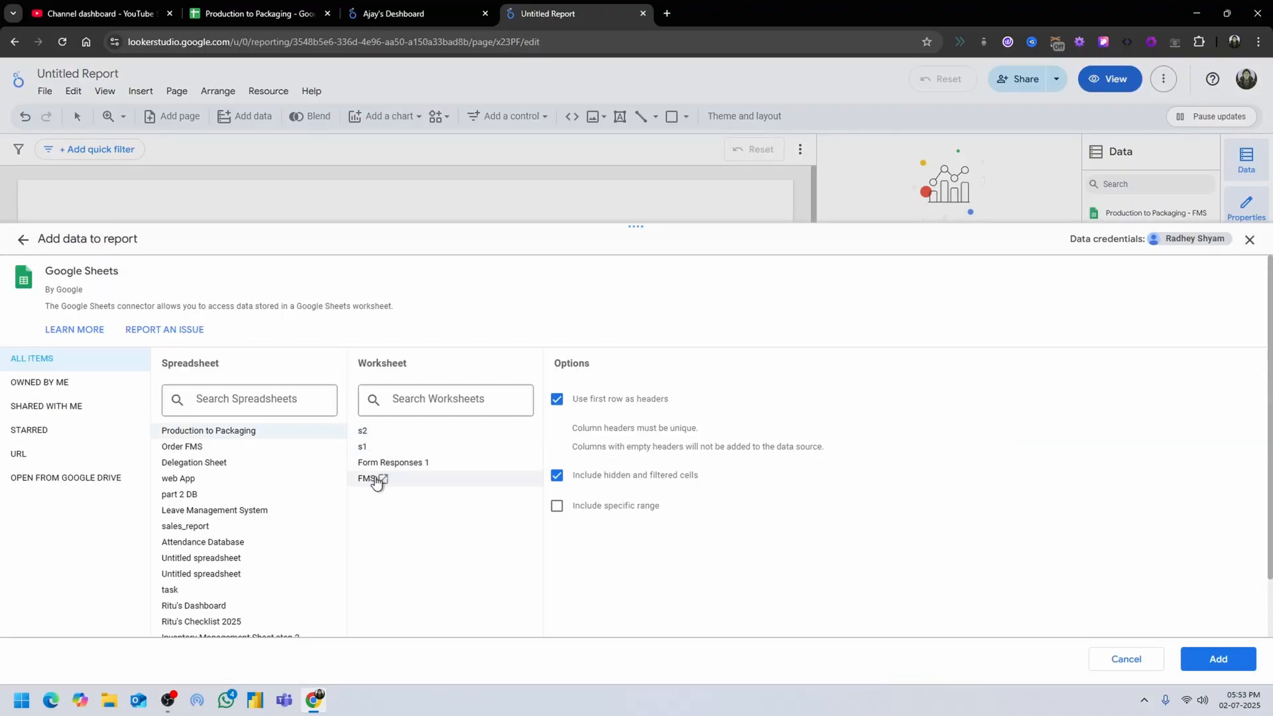
Restrict the second data source to the Step 1 columns with the specific range h8:l and add it to the report.
left_click(557, 507)
left_click(401, 5)
left_click(305, 13)
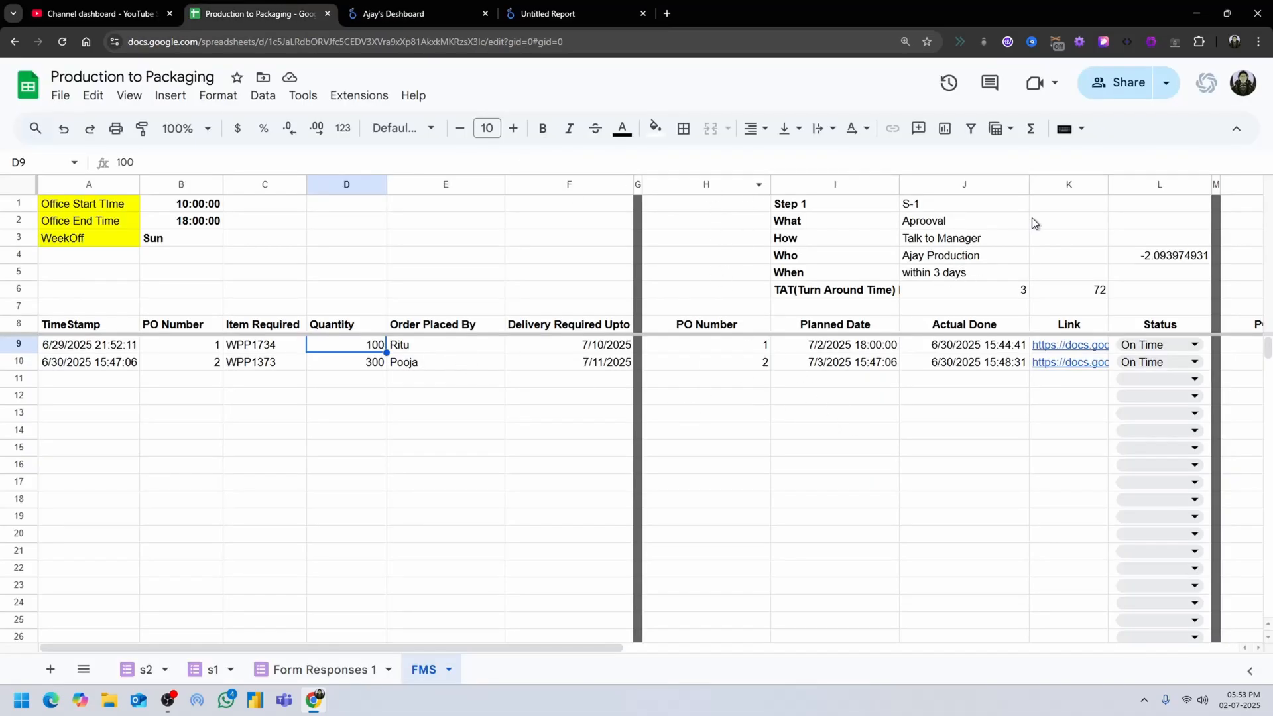
left_click(394, 12)
left_click(570, 13)
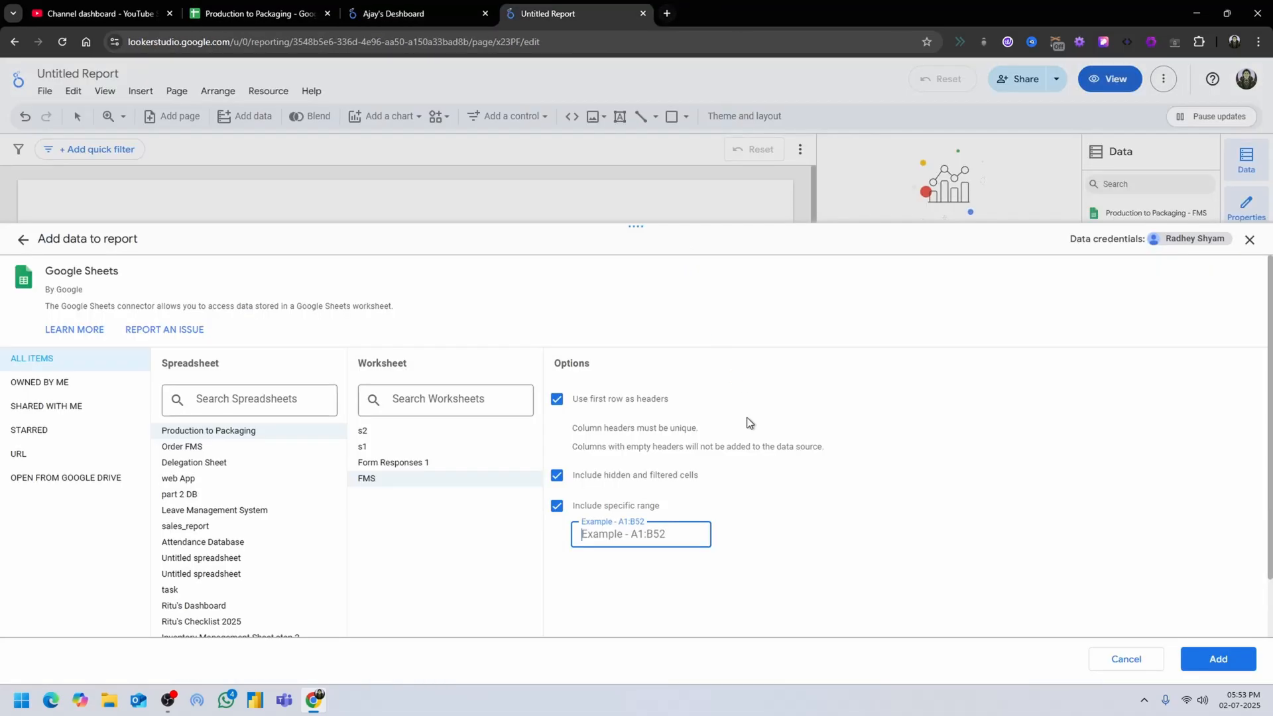
type("h8:l")
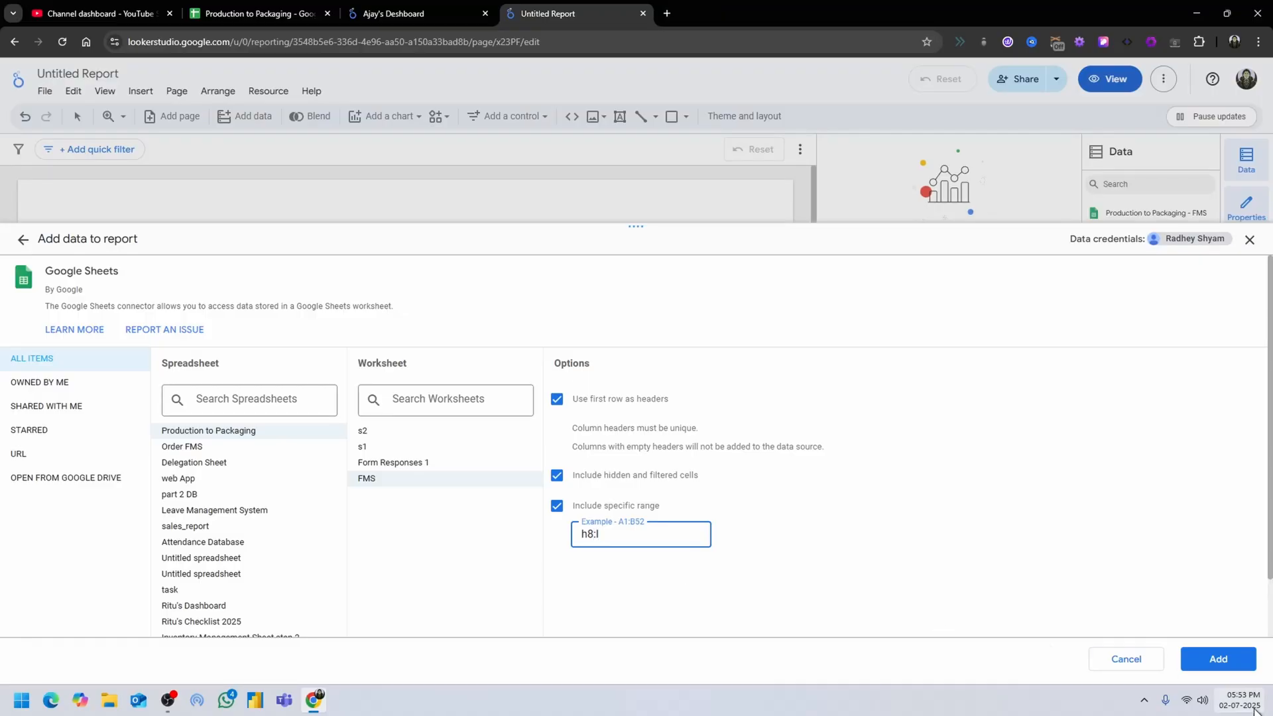
left_click(1246, 664)
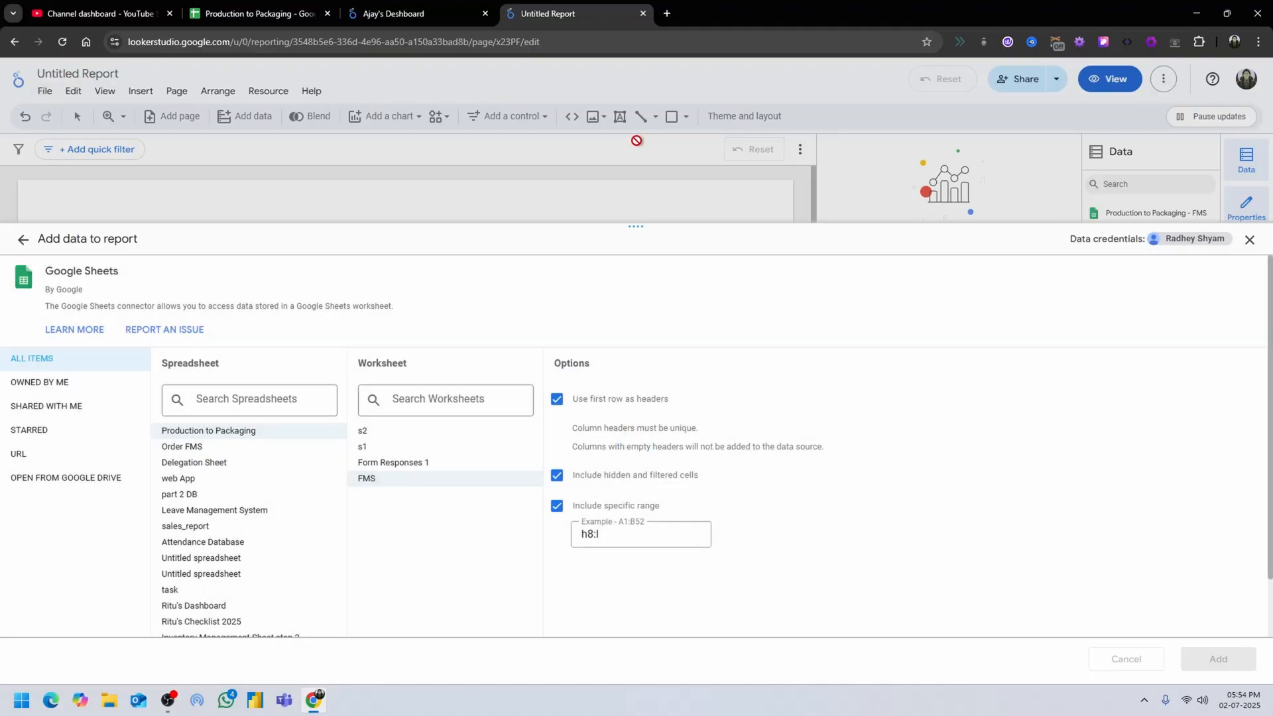
left_click(1251, 242)
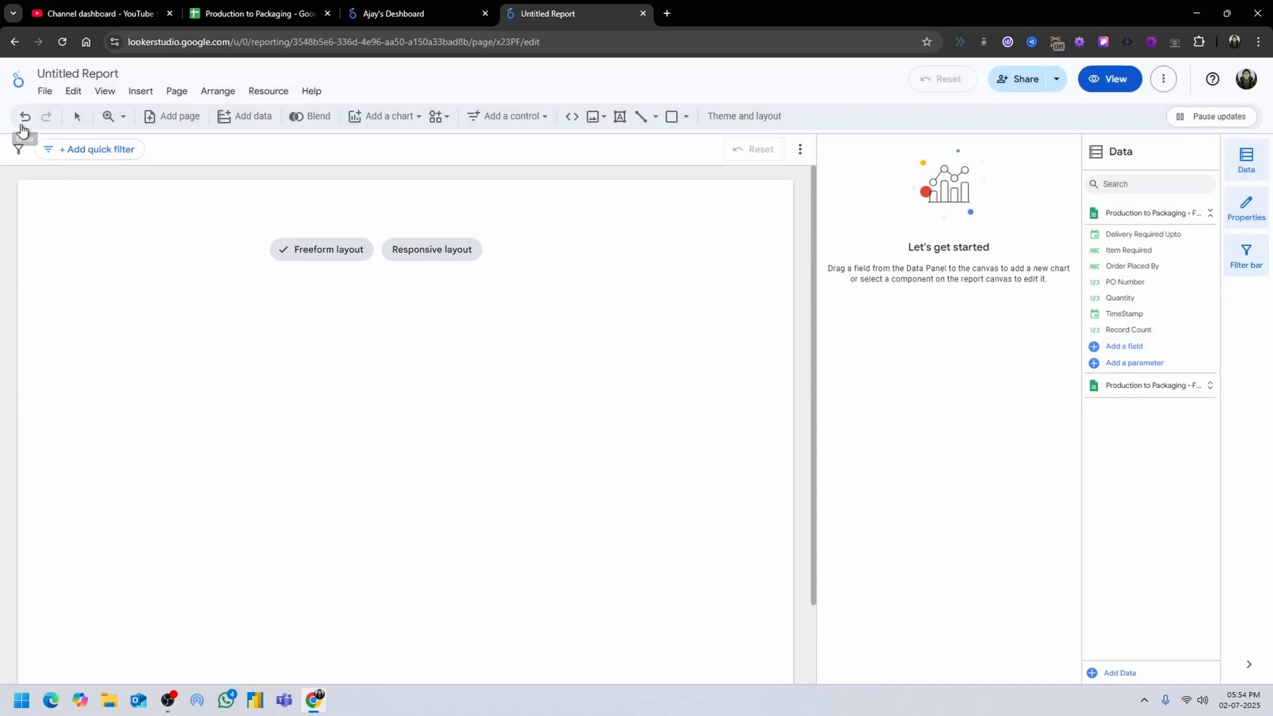
Rename the untitled report to the owner's first name in the possessive followed by "Dashbaord".
left_click(45, 90)
left_click(62, 74)
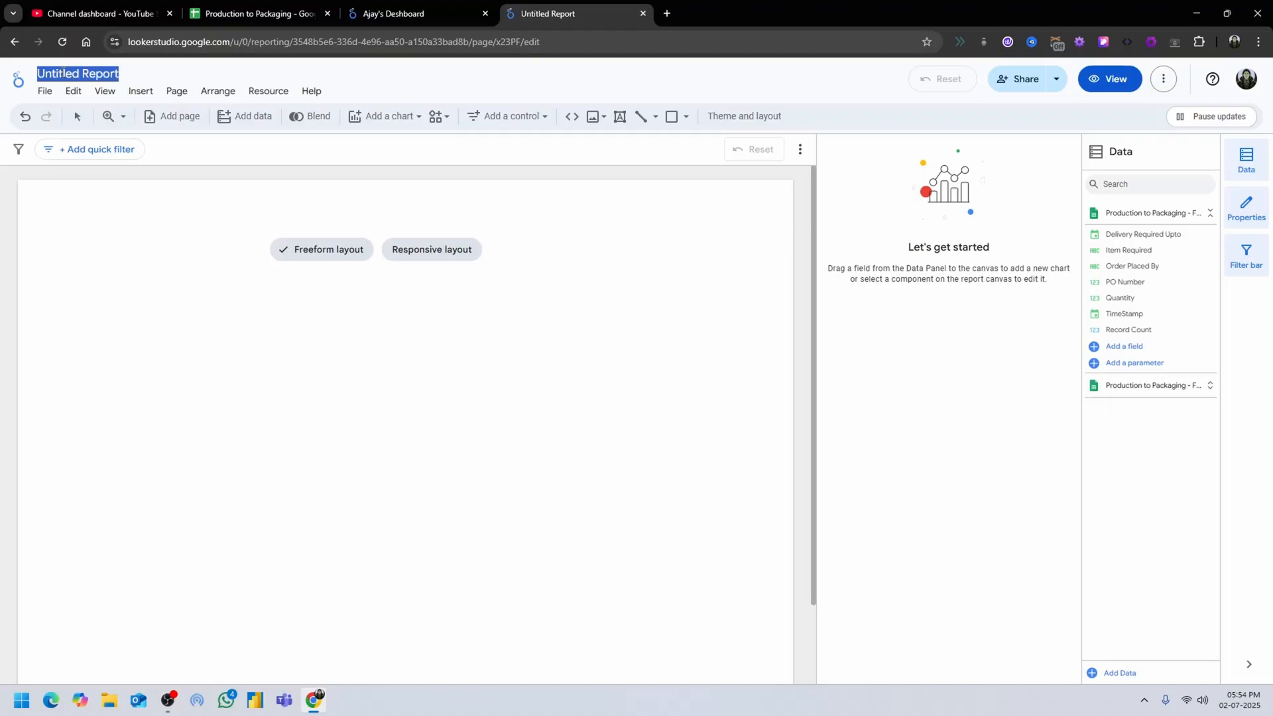
type("Ajay's Dash")
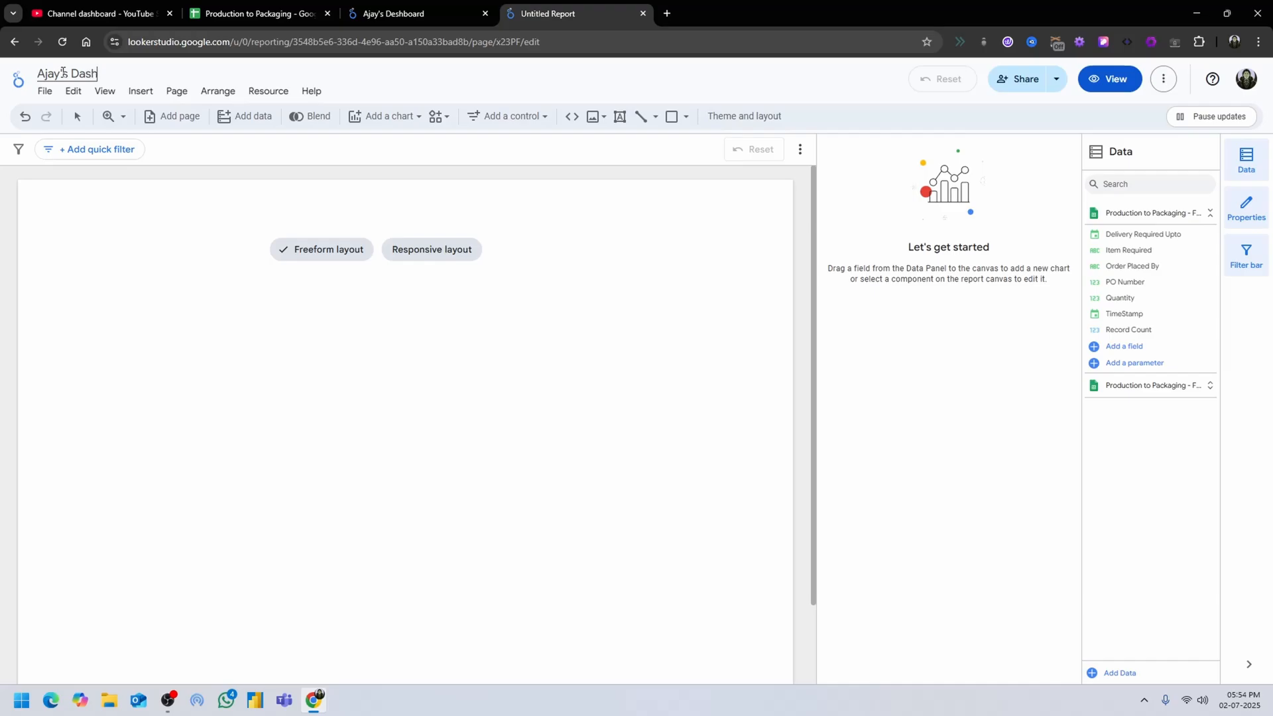
type("baord")
key("Return")
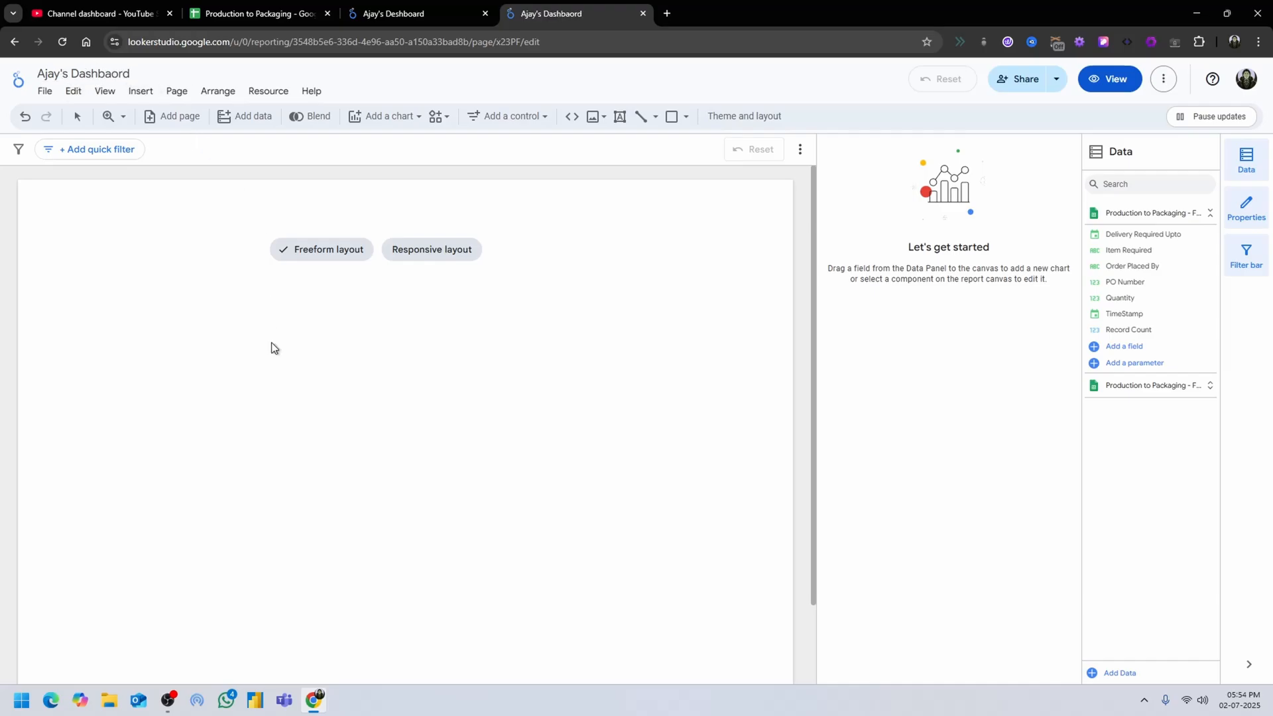
Check the existing dashboard's table for reference and place a table chart on the new report's canvas, stretched to nearly the full page width.
left_click(432, 8)
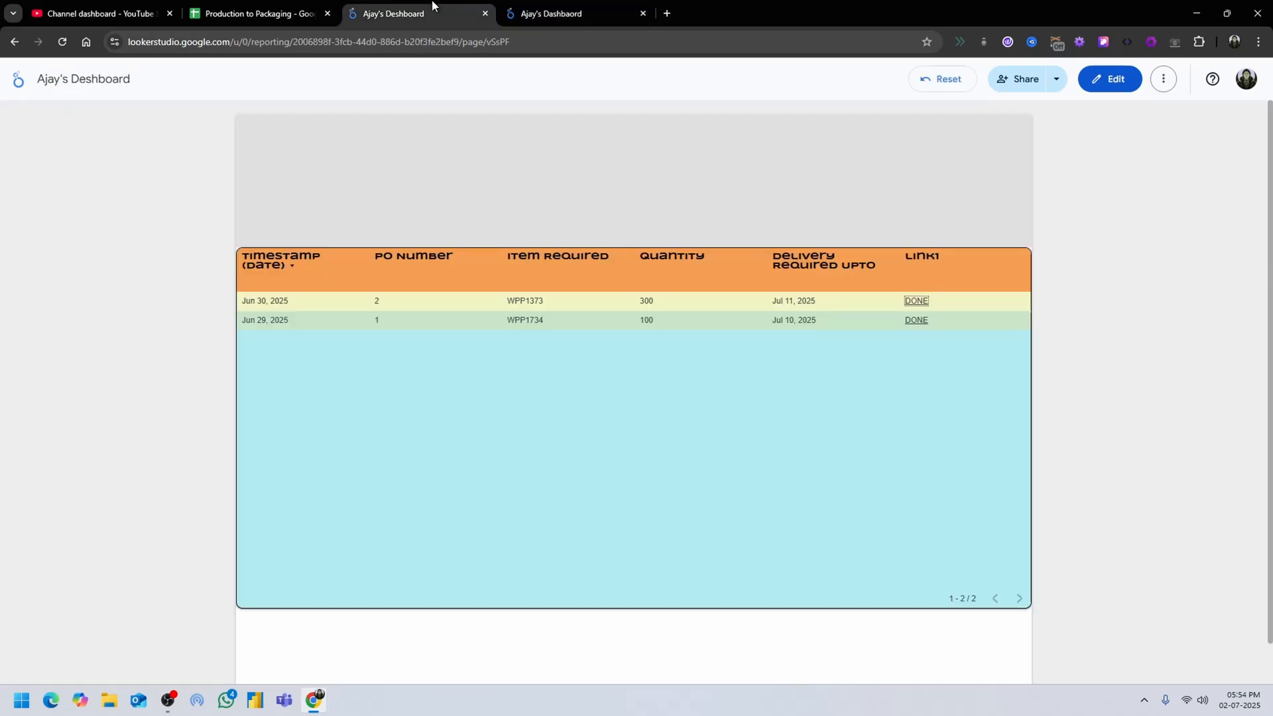
left_click(549, 7)
left_click(439, 8)
left_click(563, 13)
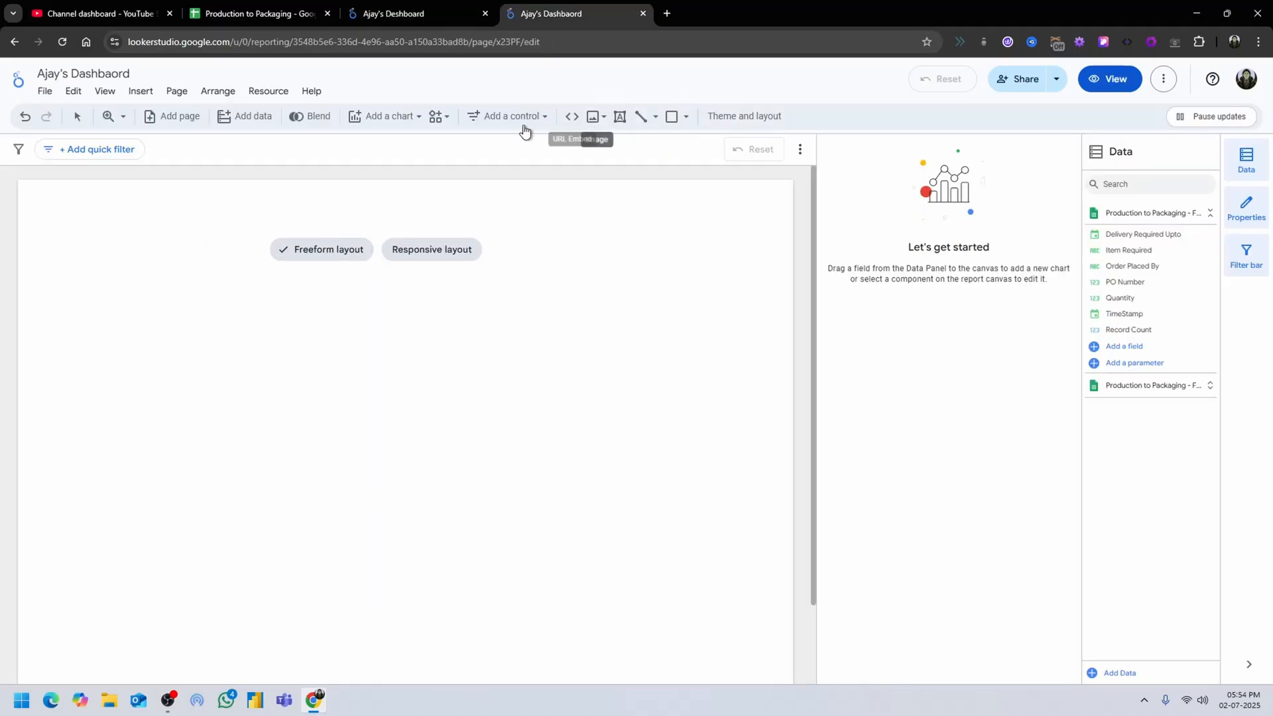
left_click(362, 115)
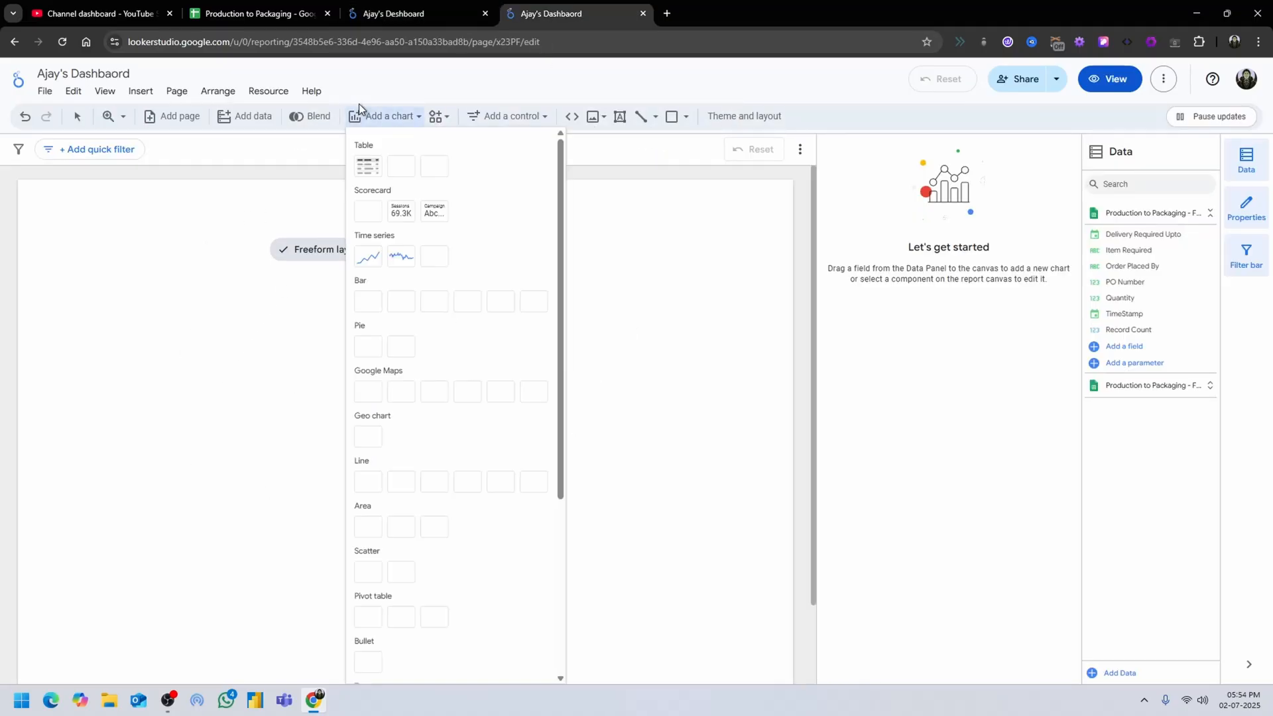
left_click(368, 167)
left_click(21, 298)
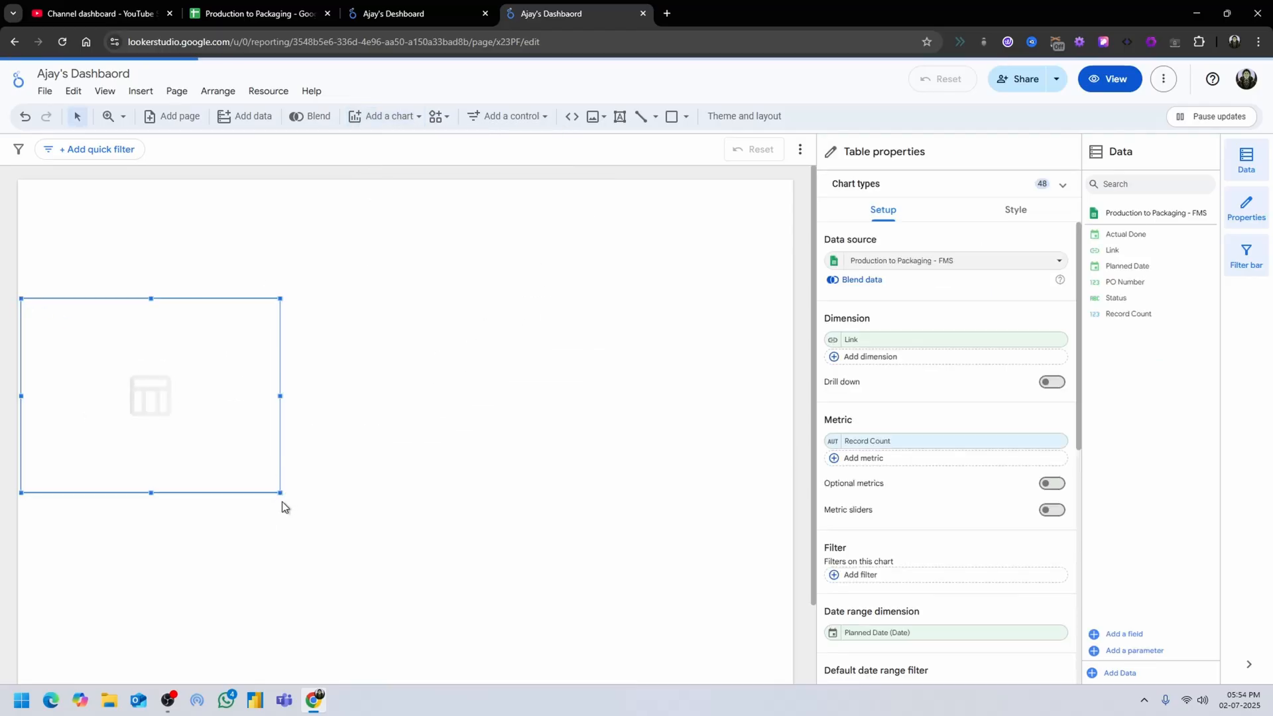
left_click_drag(281, 496, 777, 589)
Turn off row numbers in the table chart's body style.
left_click(1018, 211)
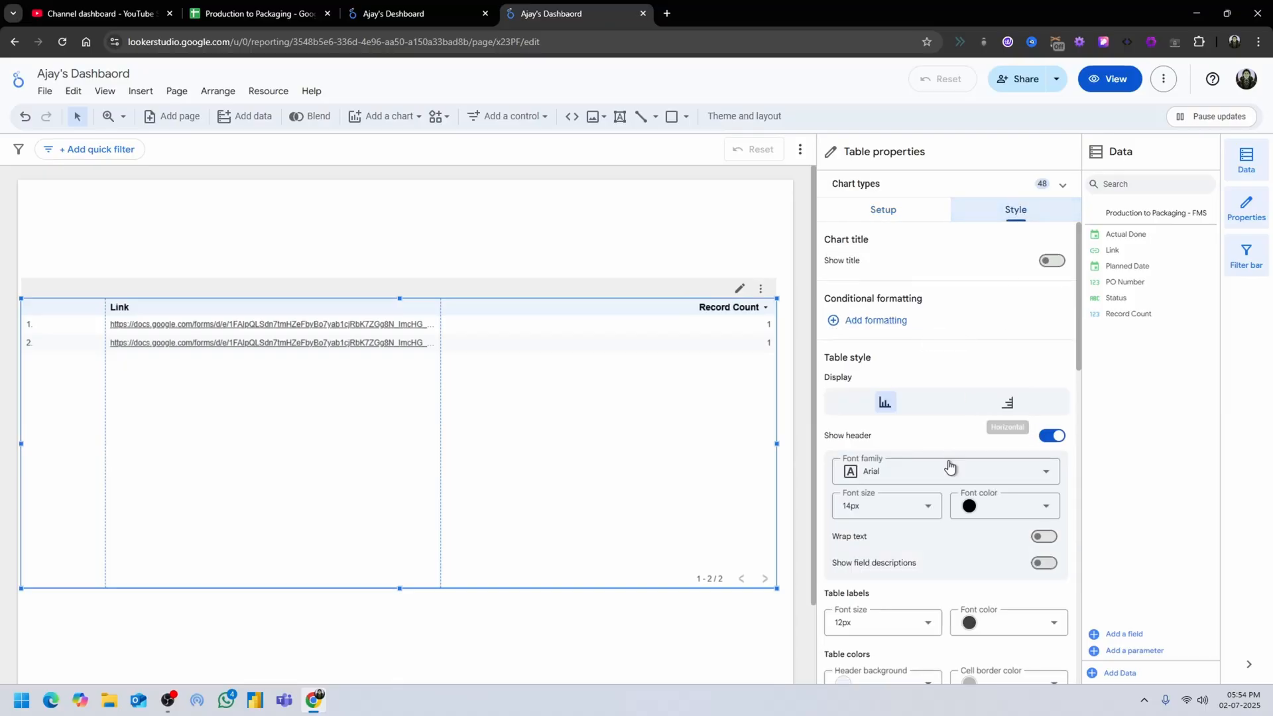
scroll(1004, 565, "down", 5)
left_click(1053, 438)
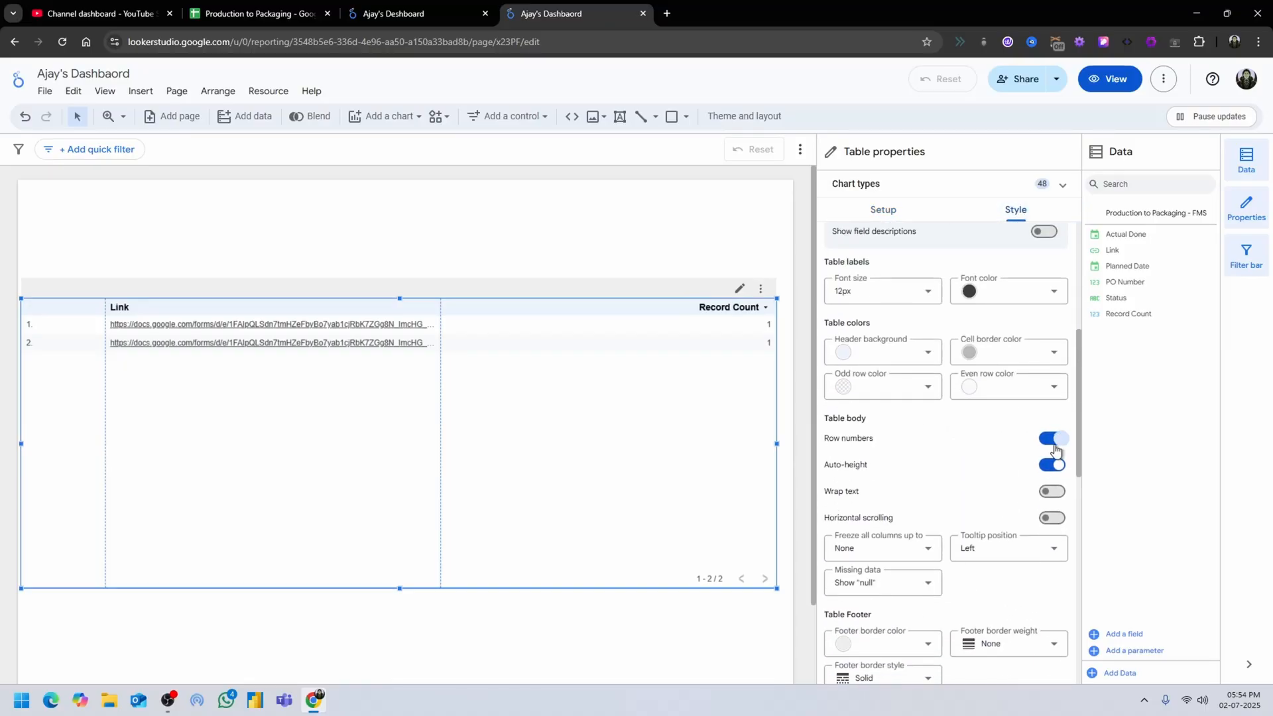
Remove the Link dimension and the Planned Date date range dimension from the table chart's setup.
scroll(957, 394, "up", 5)
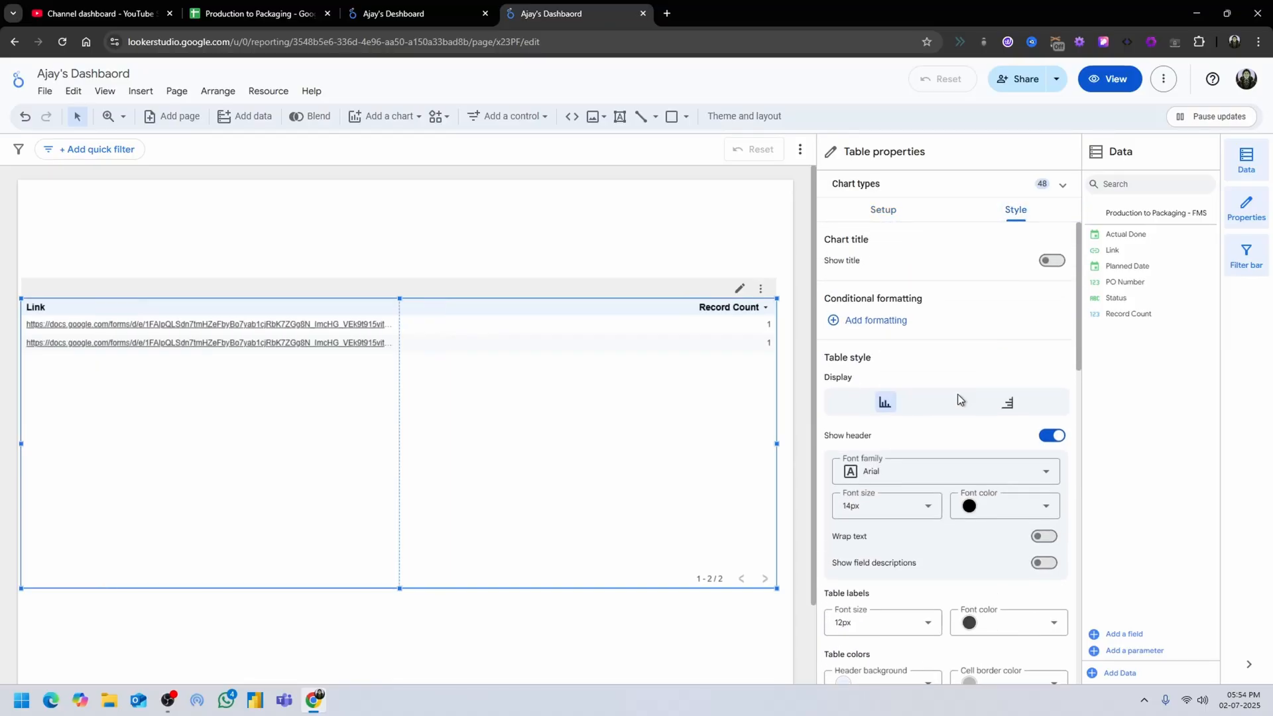
left_click(895, 192)
left_click(897, 191)
left_click(897, 214)
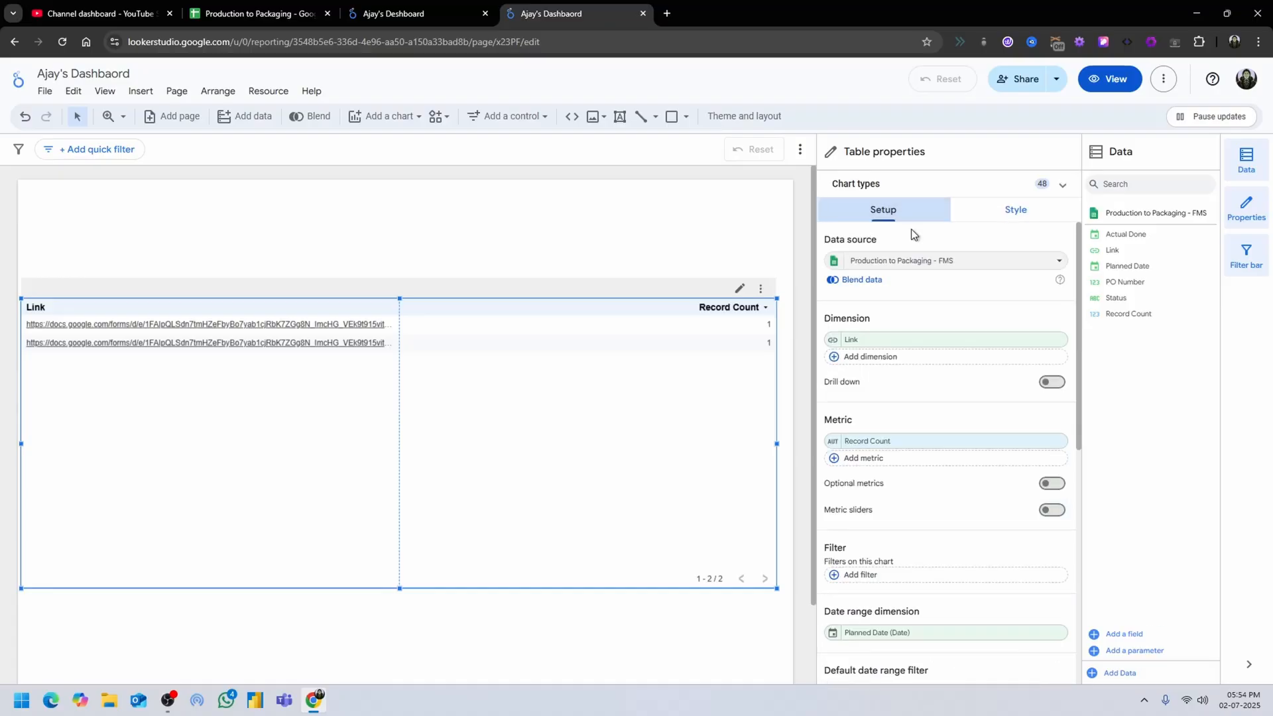
left_click(1057, 341)
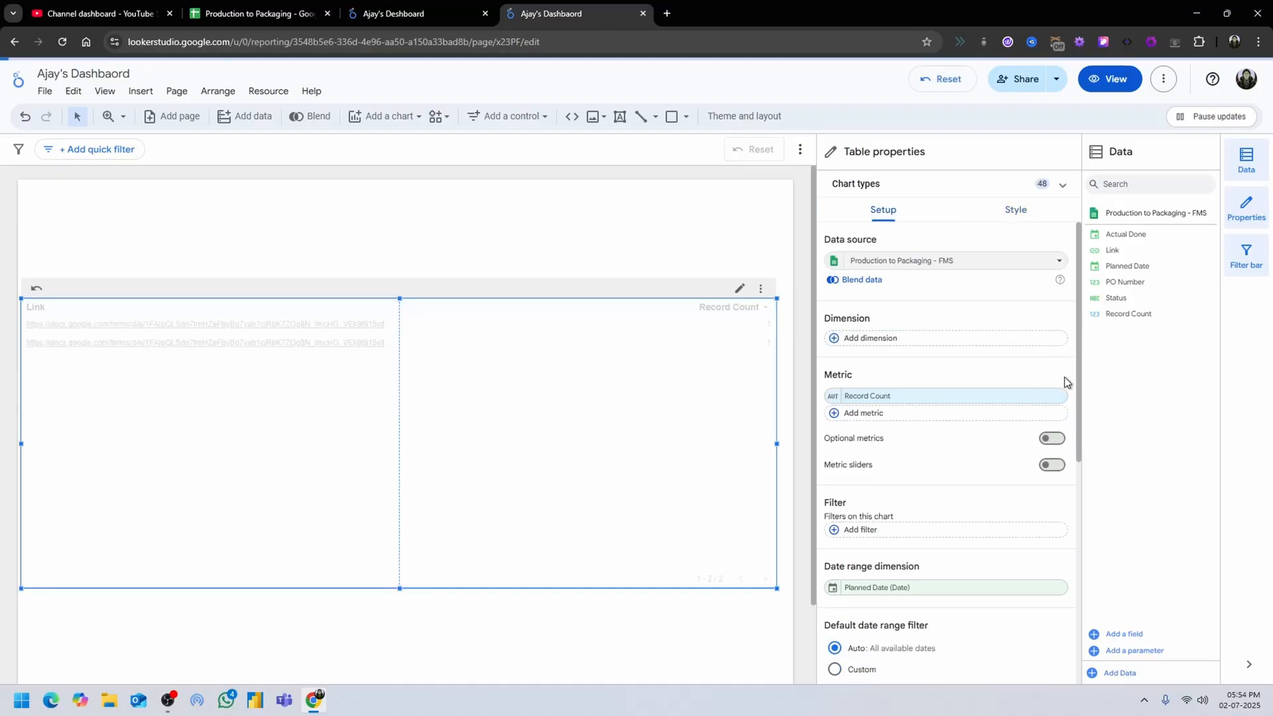
left_click(1060, 588)
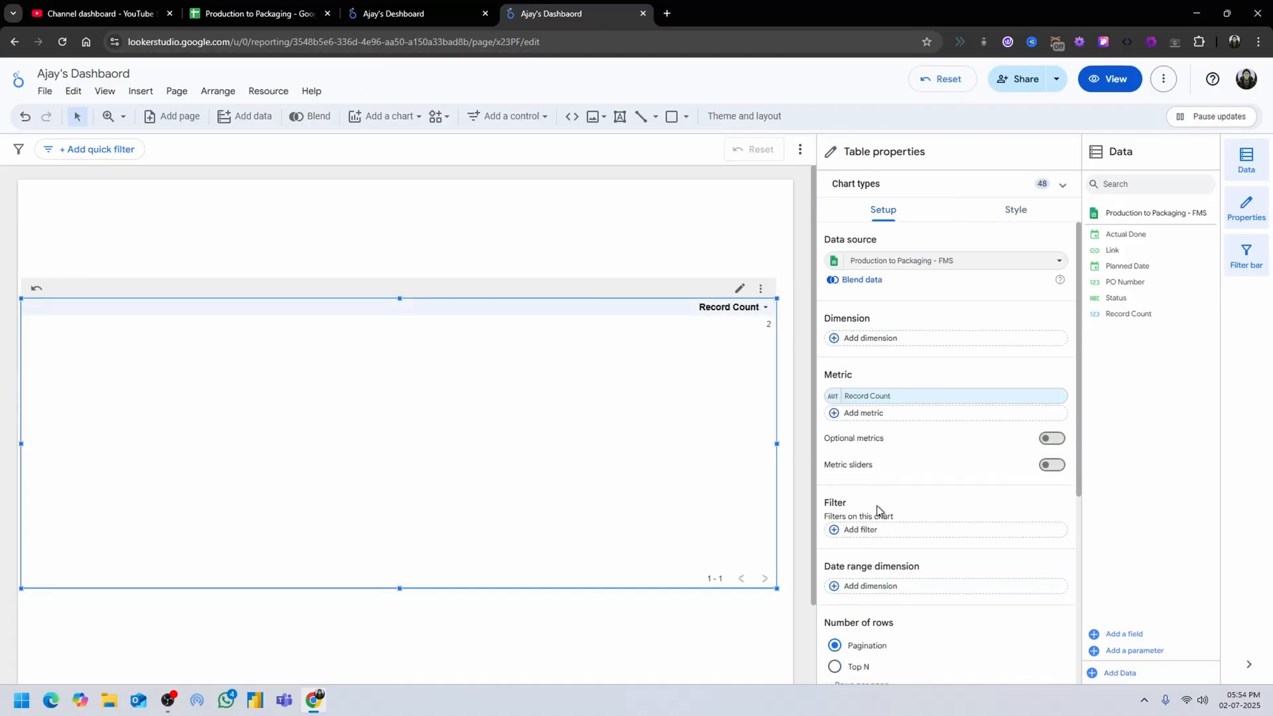
scroll(881, 514, "down", 4)
scroll(922, 529, "up", 2)
scroll(922, 529, "up", 2)
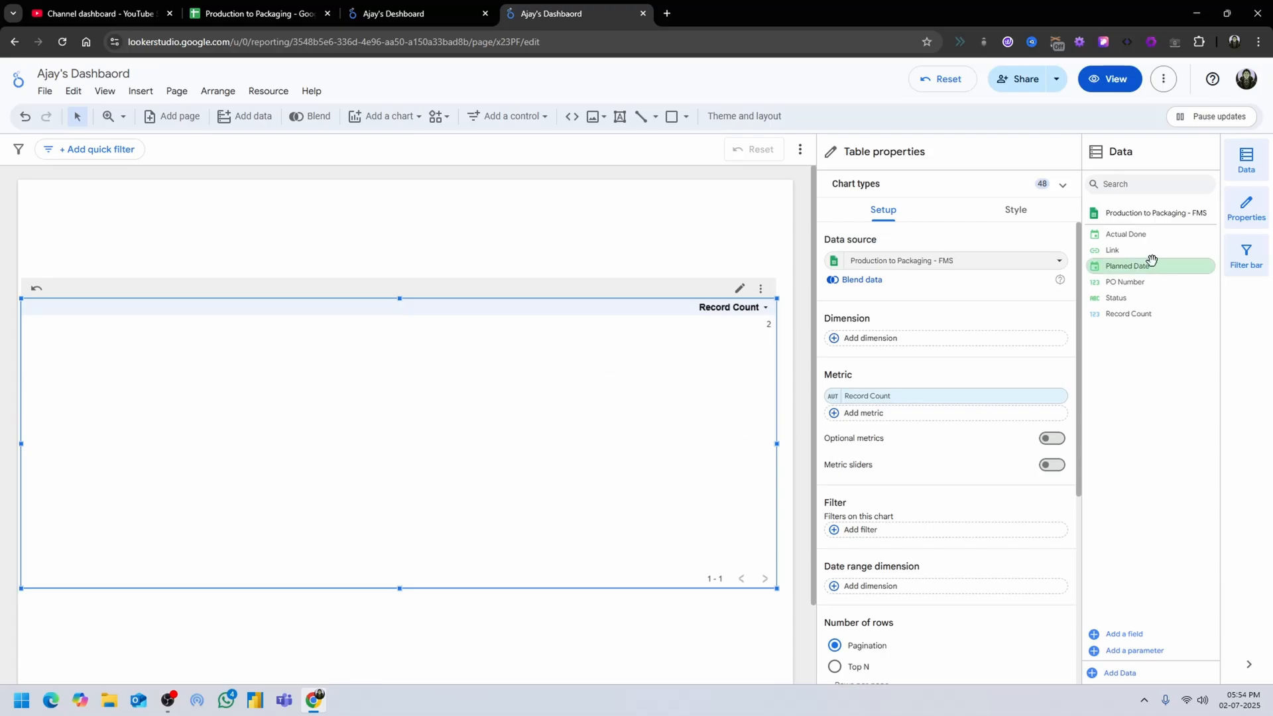
left_click(1056, 260)
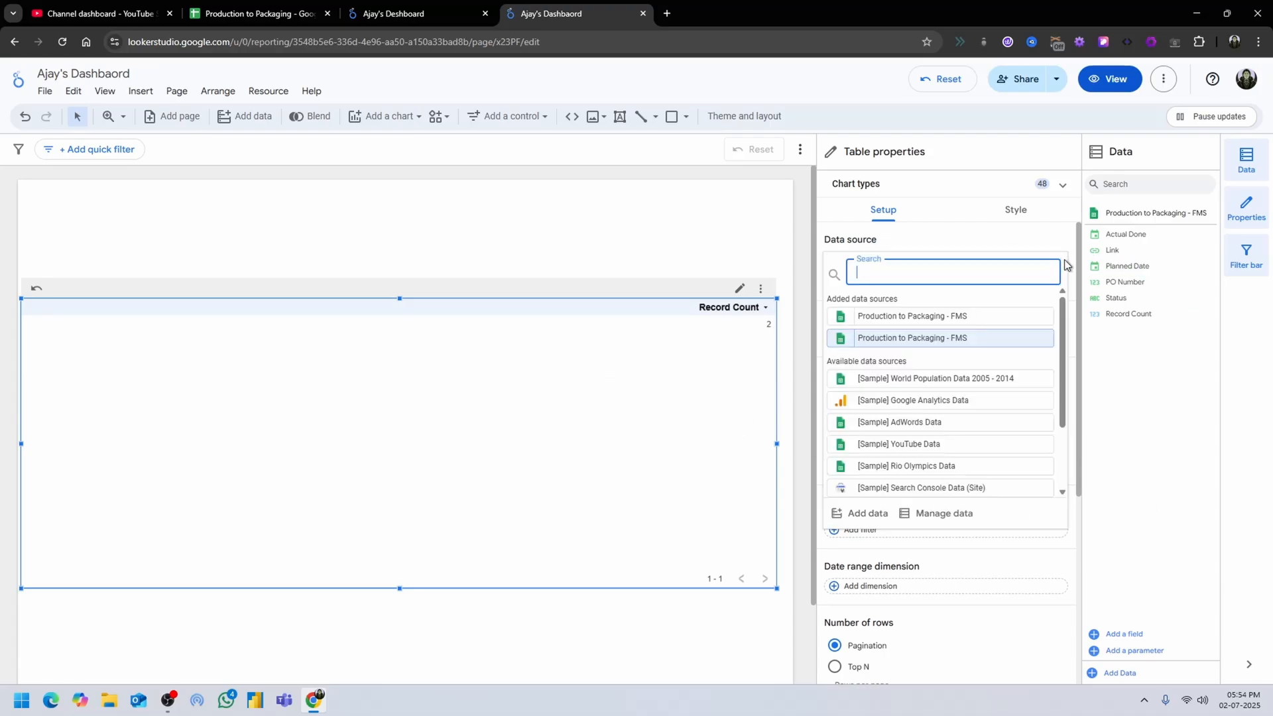
left_click(865, 514)
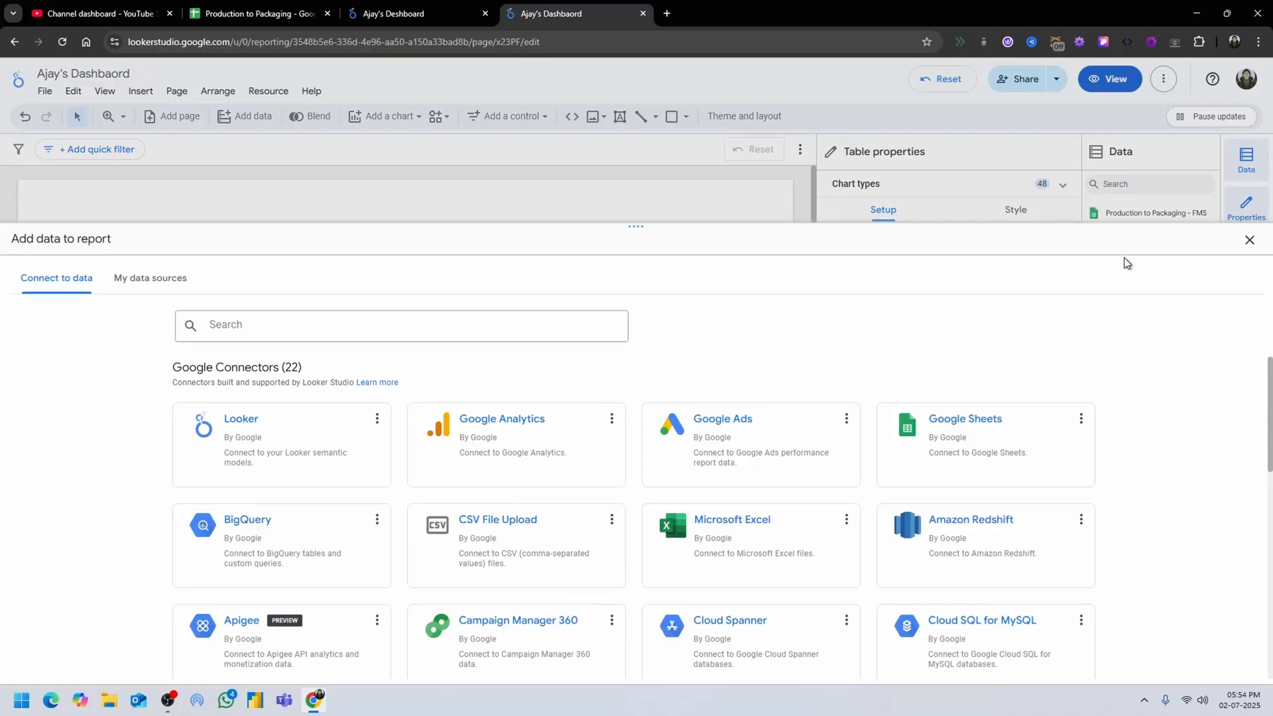
left_click(1250, 240)
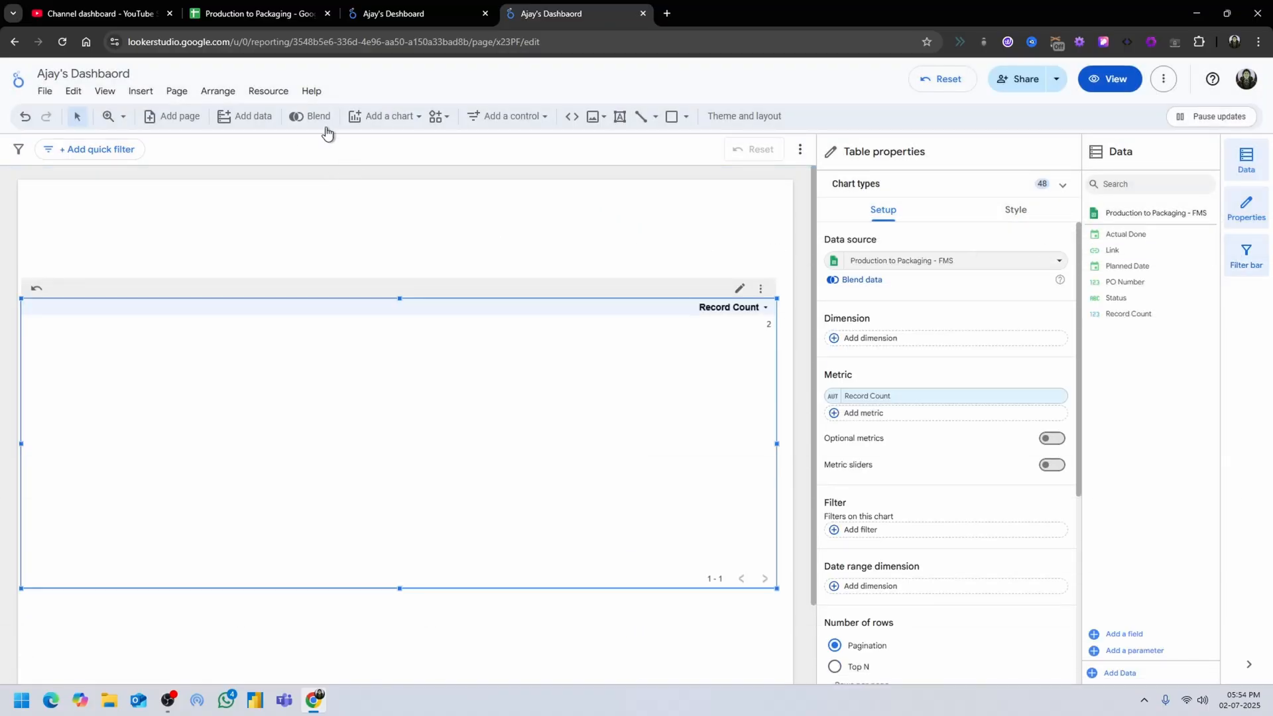
Start a new data blend in the report, keeping the Step 1 FMS source as Table 1.
left_click(309, 118)
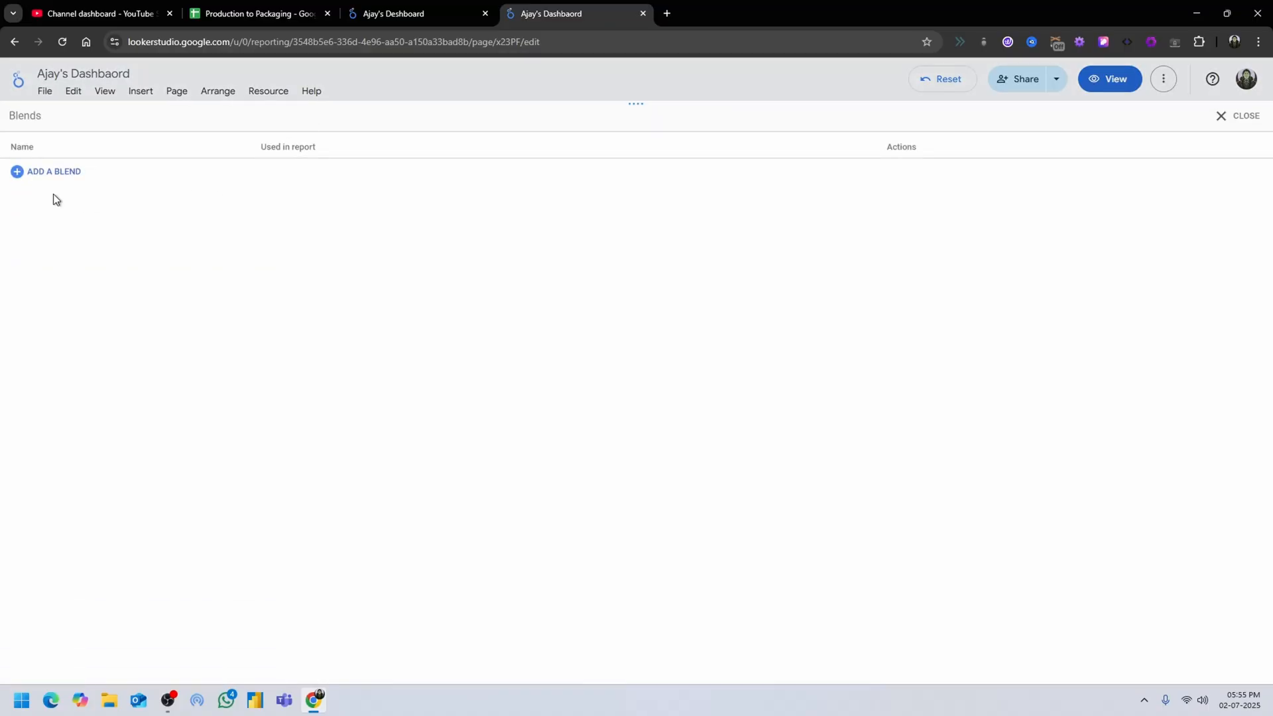
left_click(27, 171)
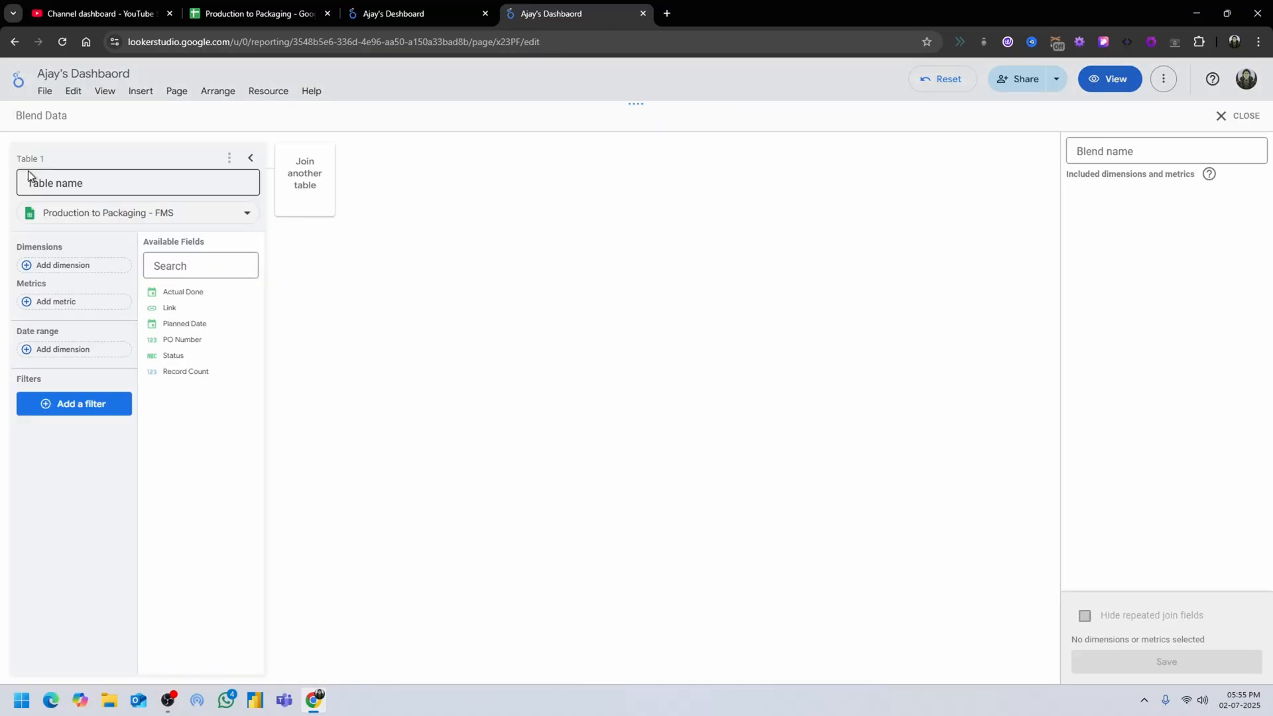
left_click(304, 205)
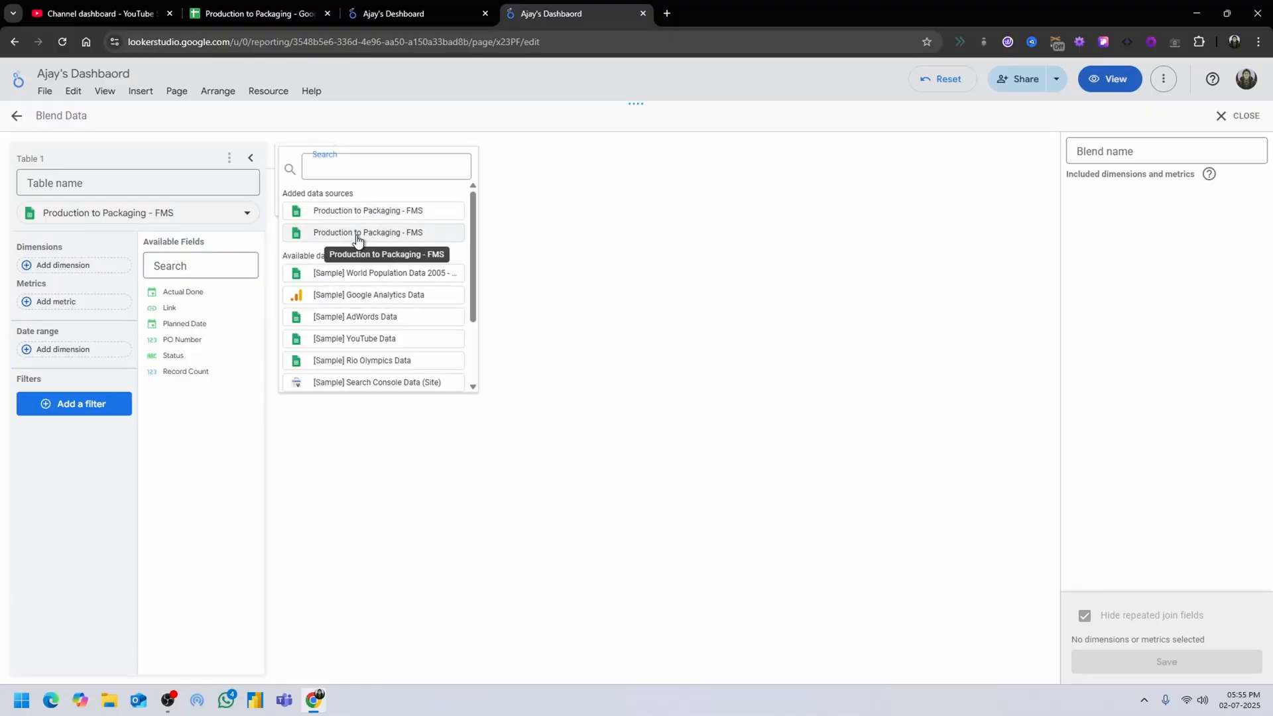
left_click(362, 232)
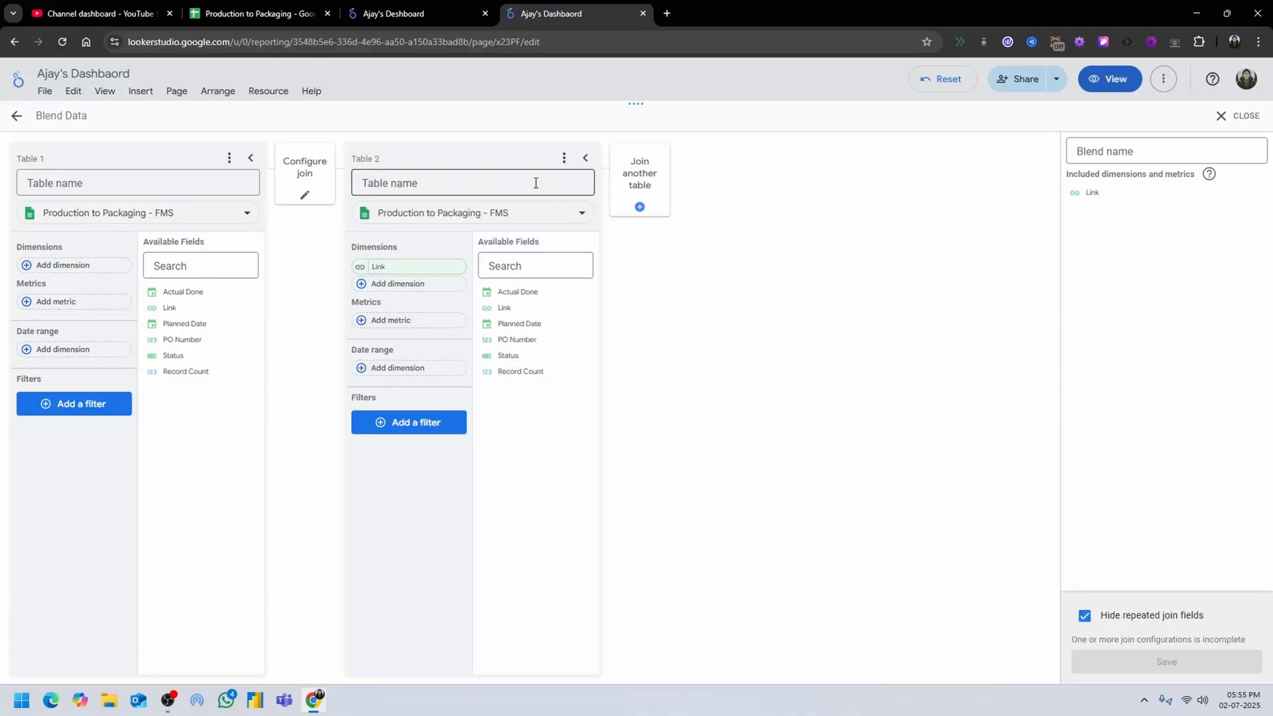
left_click(581, 158)
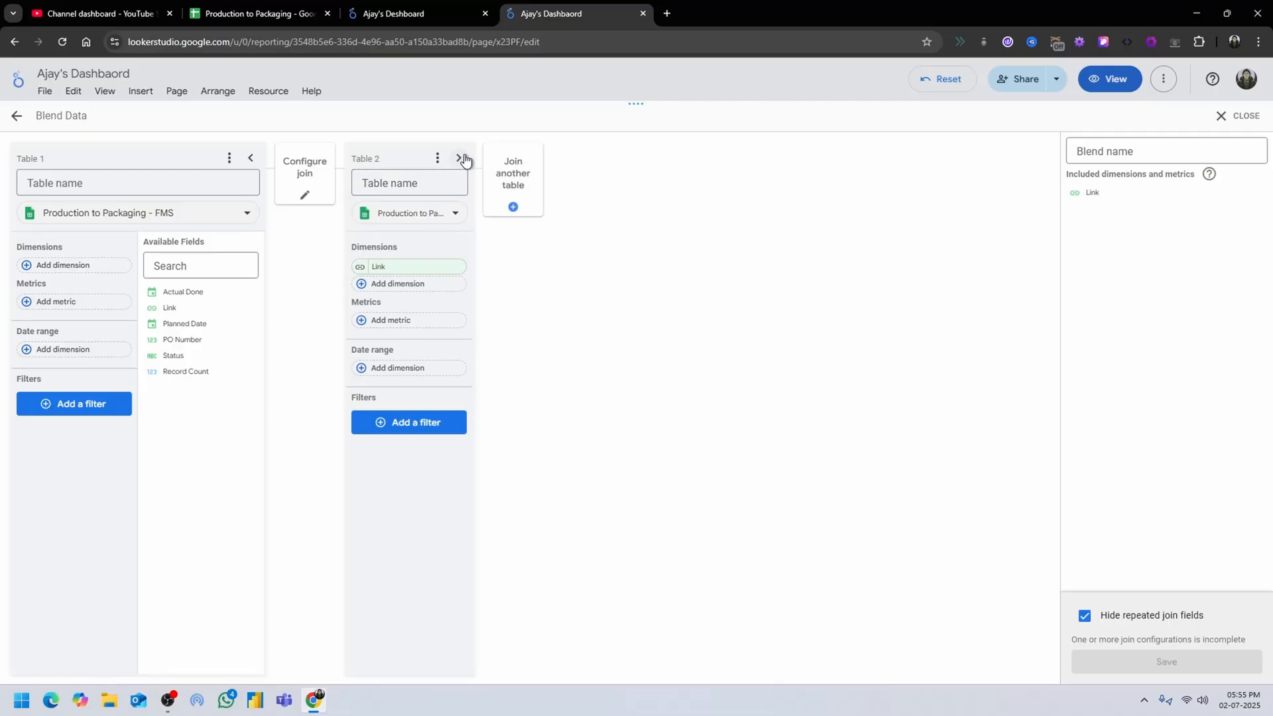
left_click(437, 158)
left_click(463, 191)
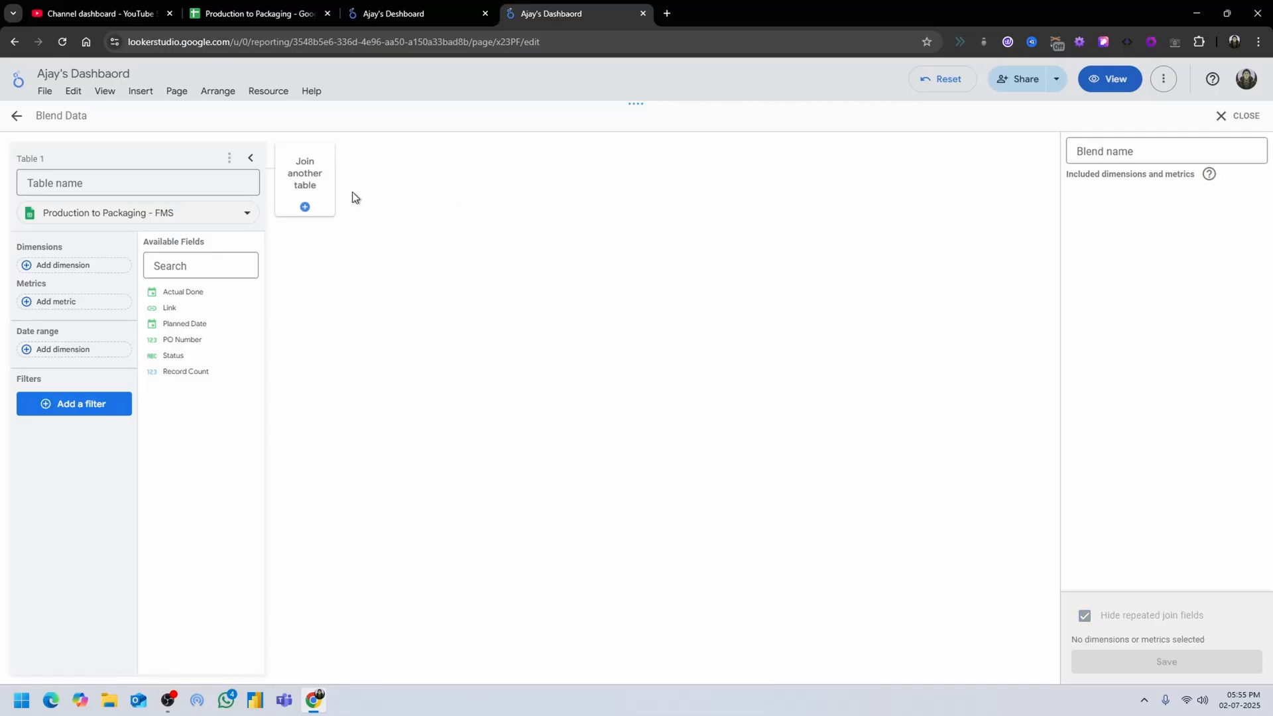
Join the FMS source with the order columns as Table 2 and remove its default Item Required dimension.
left_click(318, 199)
left_click(358, 211)
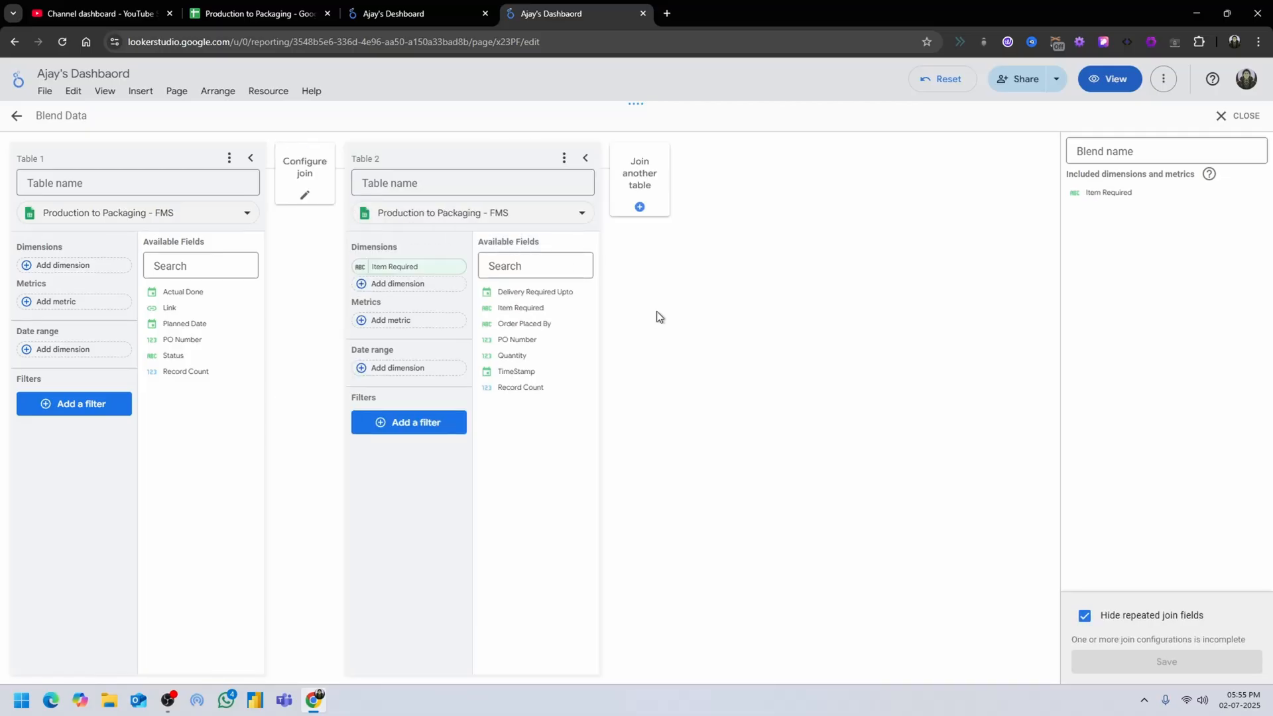
left_click(456, 268)
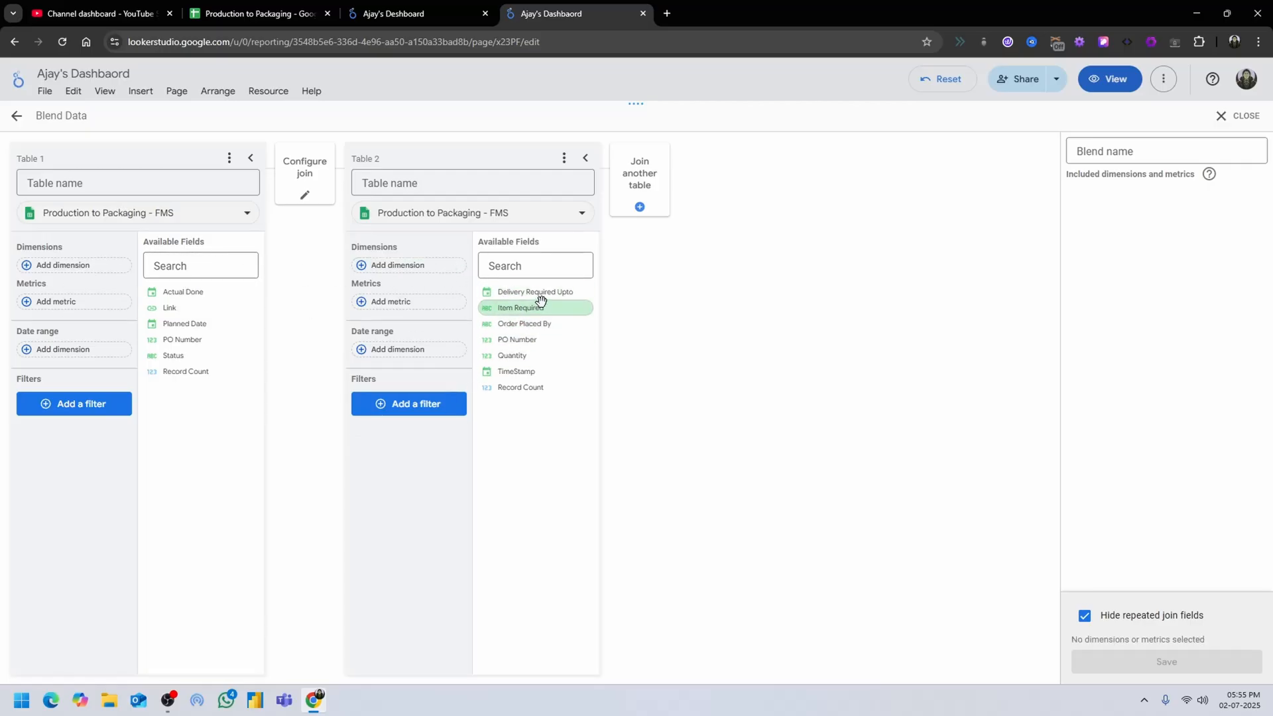
Add Delivery Required Upto, Item Required, Order Placed By, PO Number, Quantity and TimeStamp as dimensions of Table 2.
left_click_drag(540, 293, 427, 272)
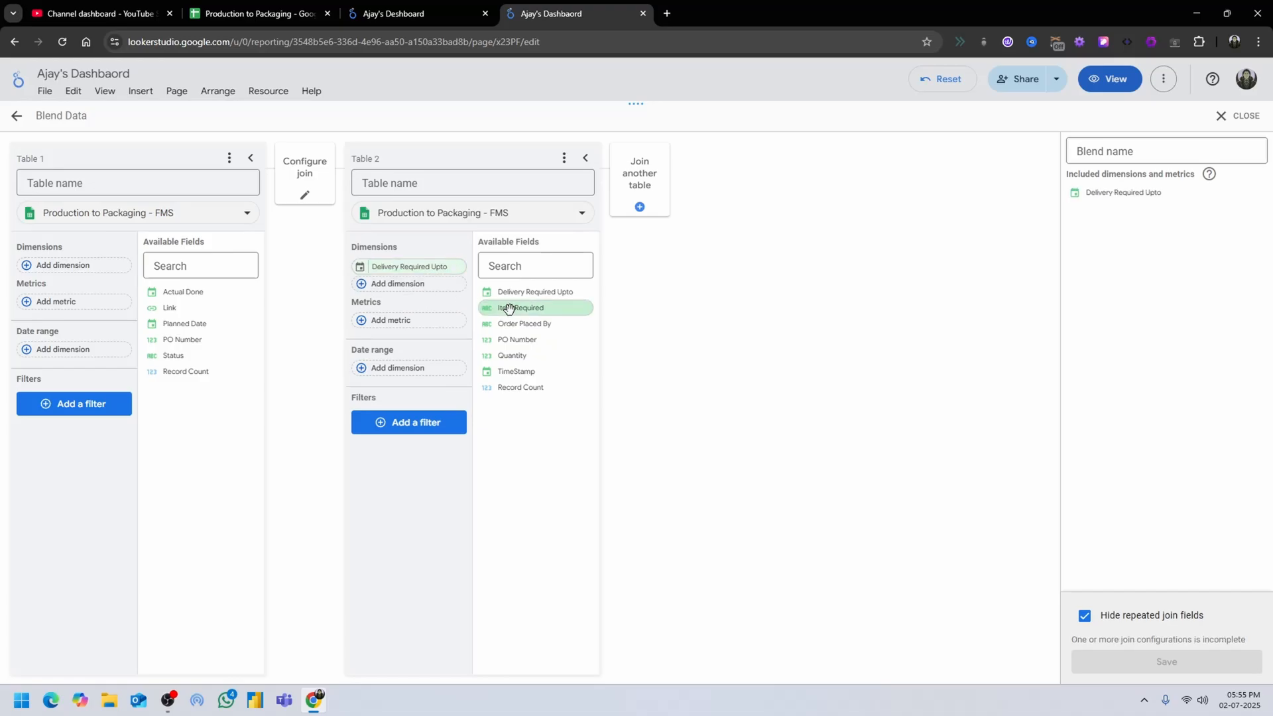
left_click_drag(509, 308, 411, 288)
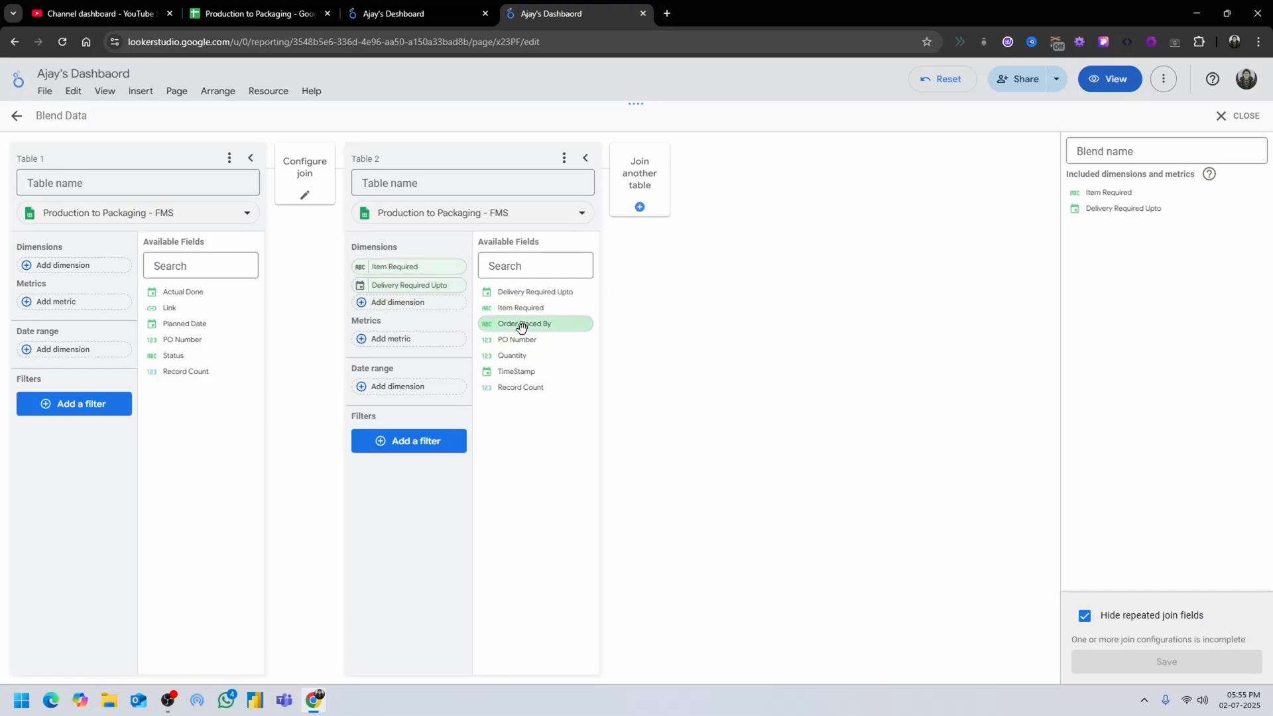
left_click_drag(512, 328, 441, 312)
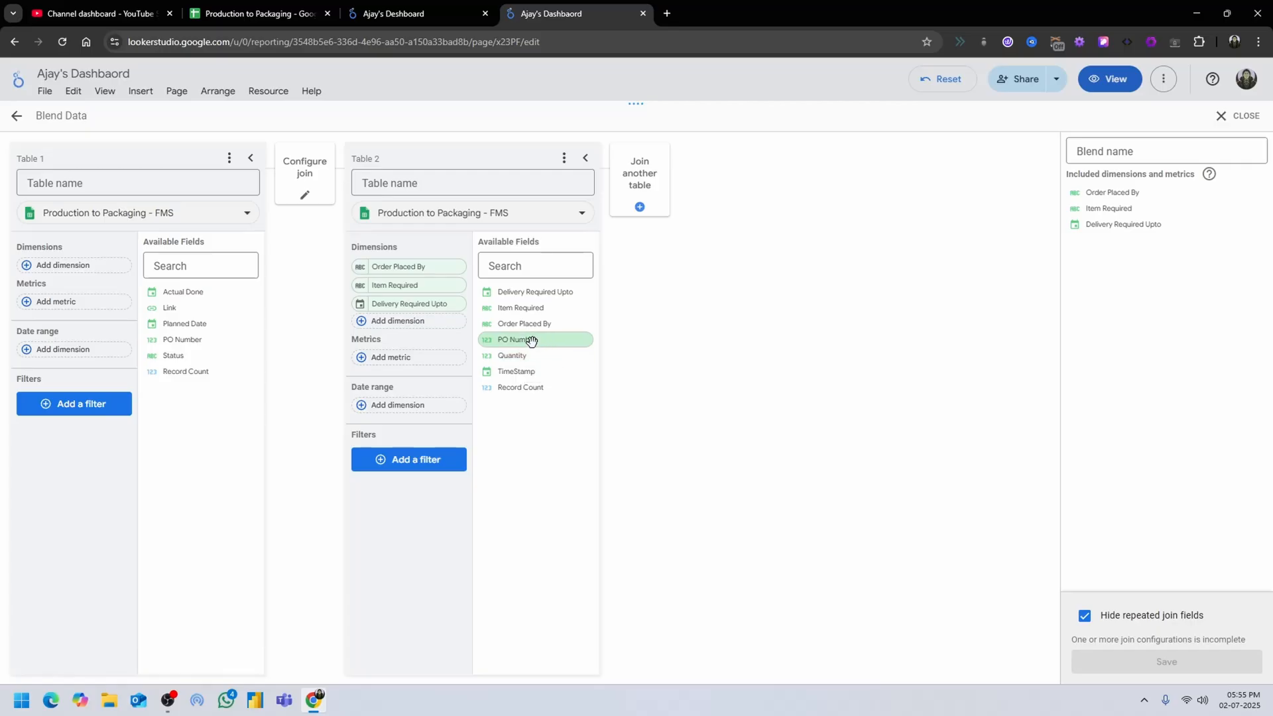
left_click_drag(528, 338, 417, 340)
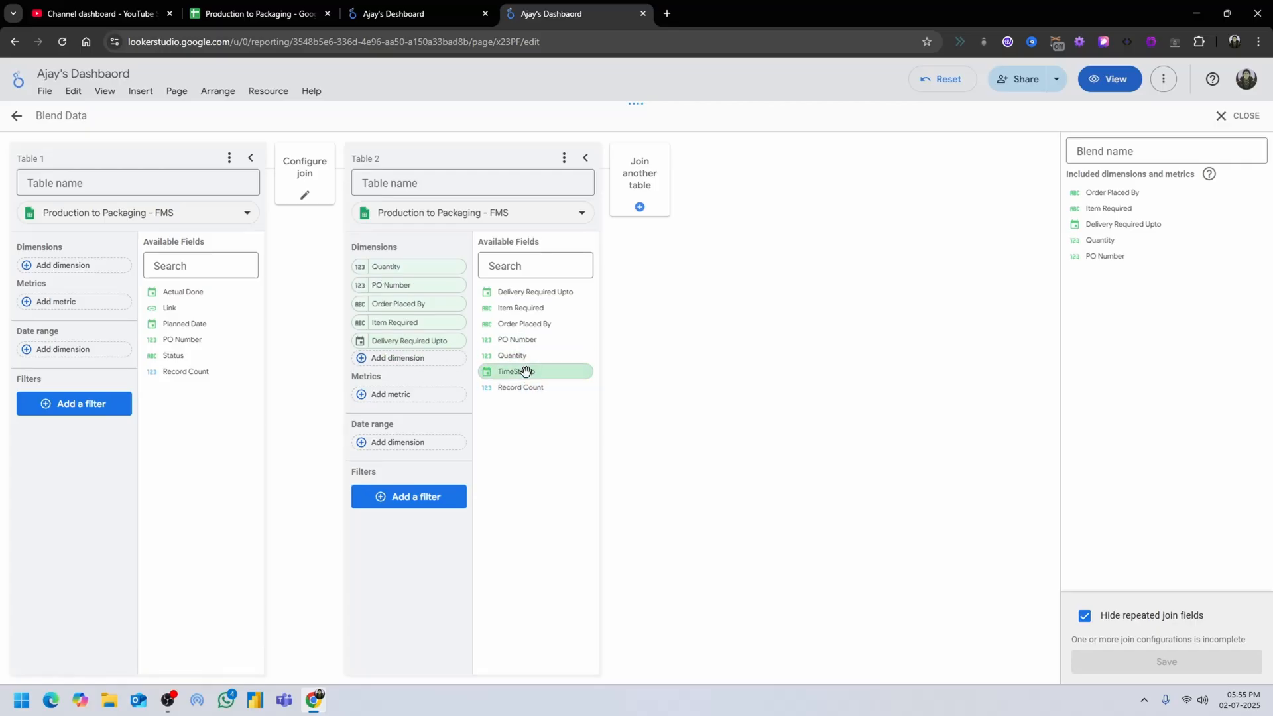
left_click_drag(526, 371, 412, 360)
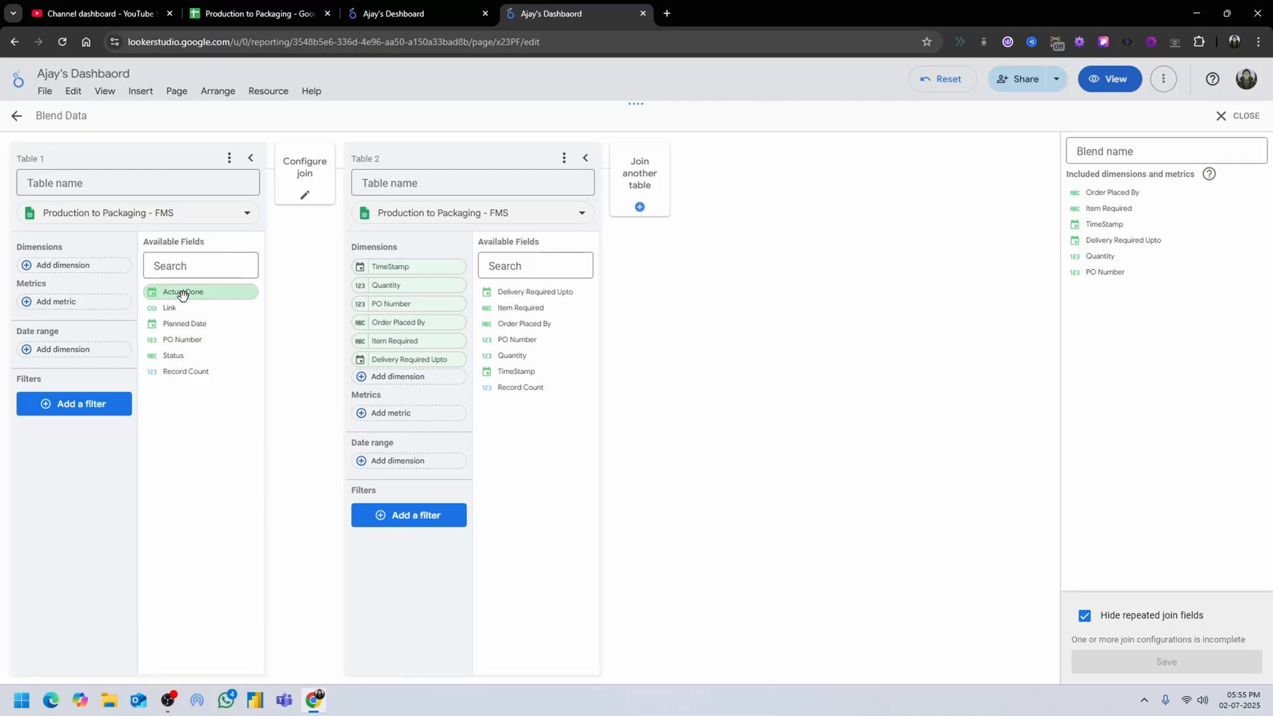
Add Actual Done, Link, Planned Date and PO Number as dimensions of Table 1 in the blend.
left_click_drag(197, 295, 99, 270)
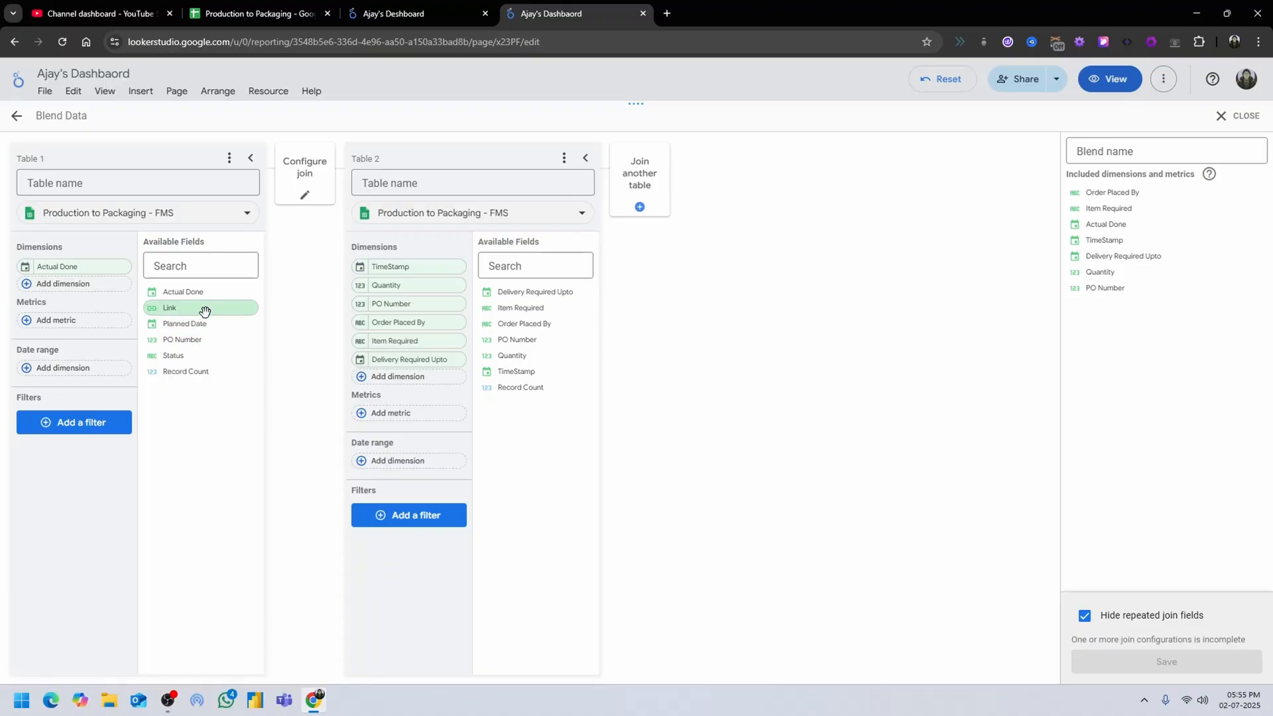
left_click_drag(205, 309, 66, 287)
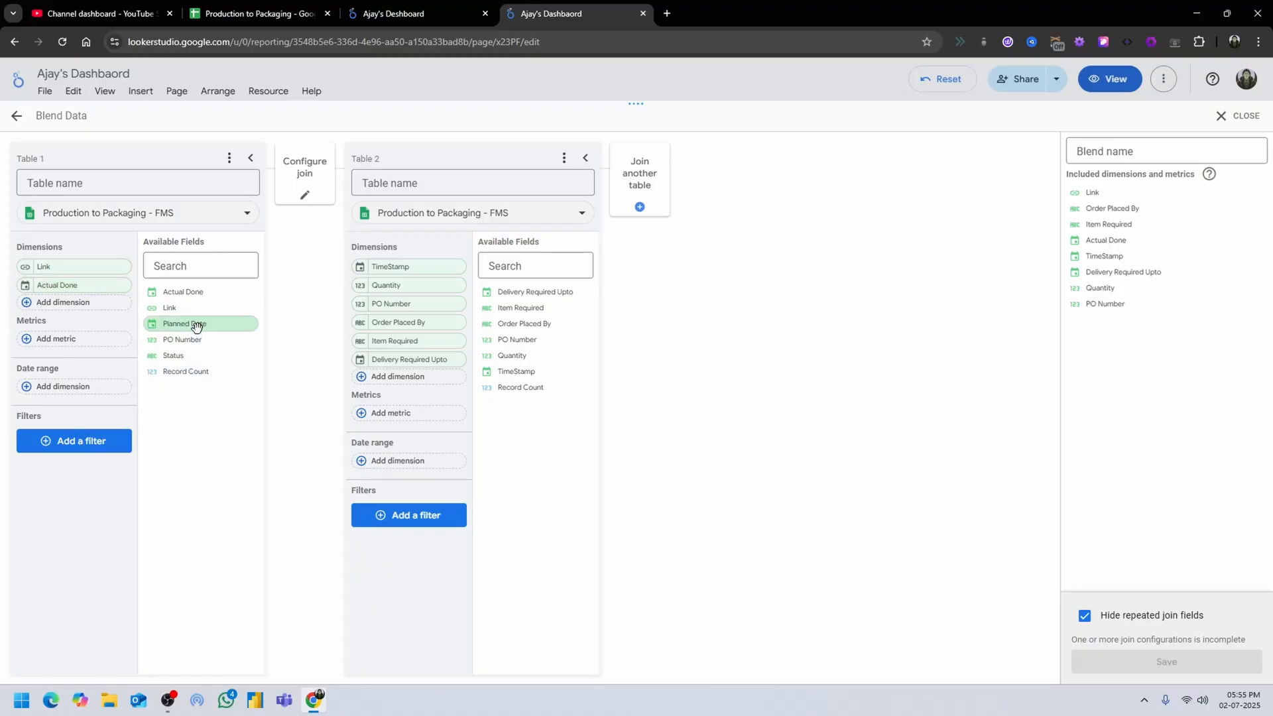
left_click_drag(192, 324, 93, 272)
left_click_drag(194, 340, 97, 330)
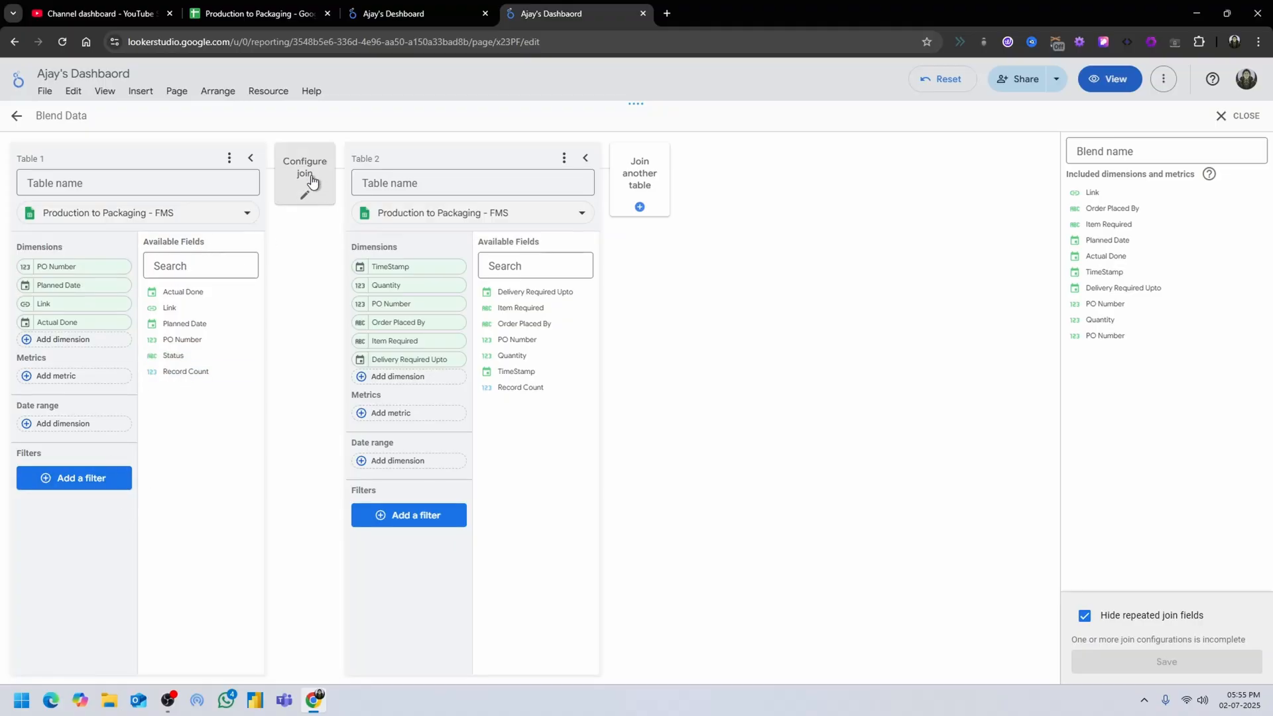
Configure the blend's join as Right outer on PO Number, then save the blend and close its editor.
left_click(307, 196)
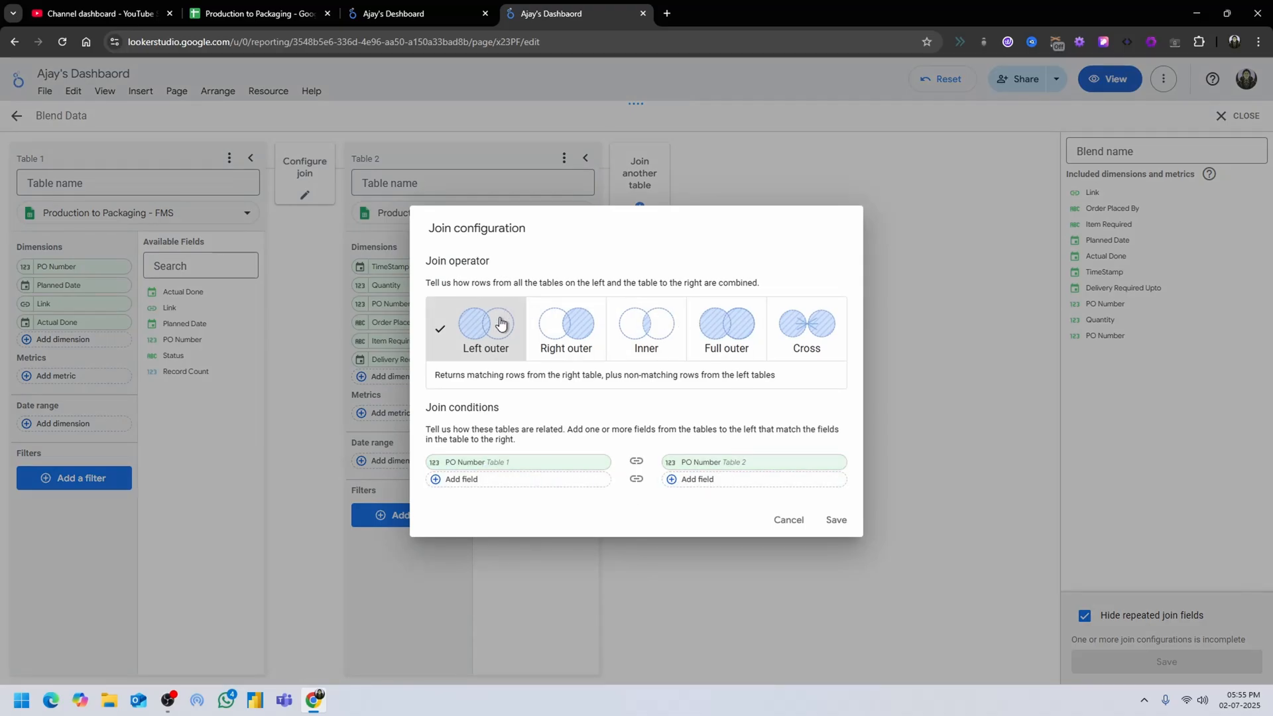
left_click(581, 349)
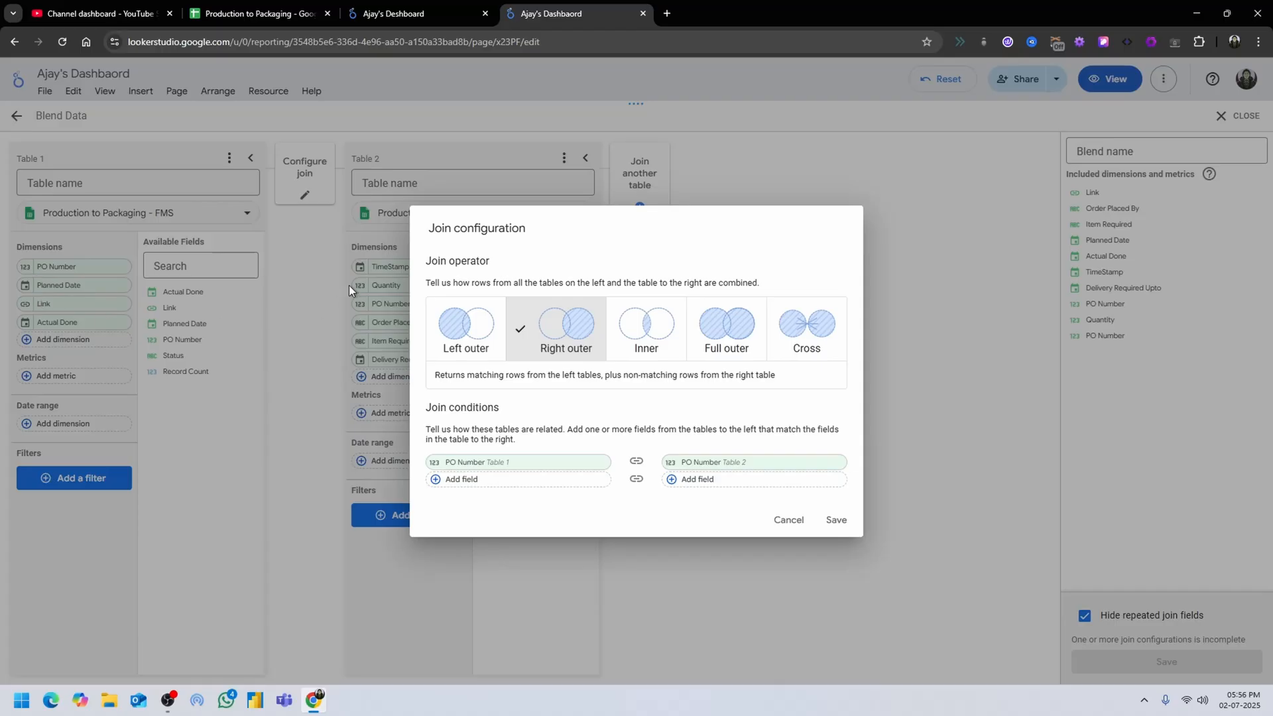
left_click(836, 520)
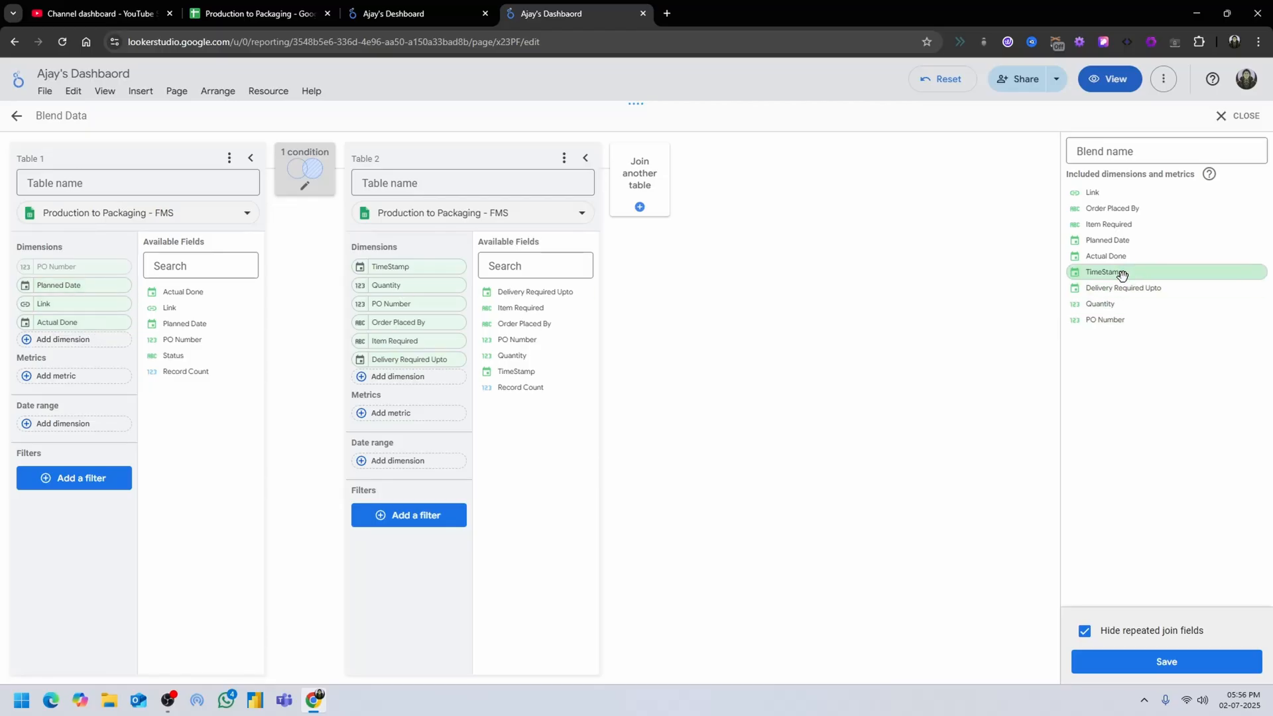
left_click(1167, 662)
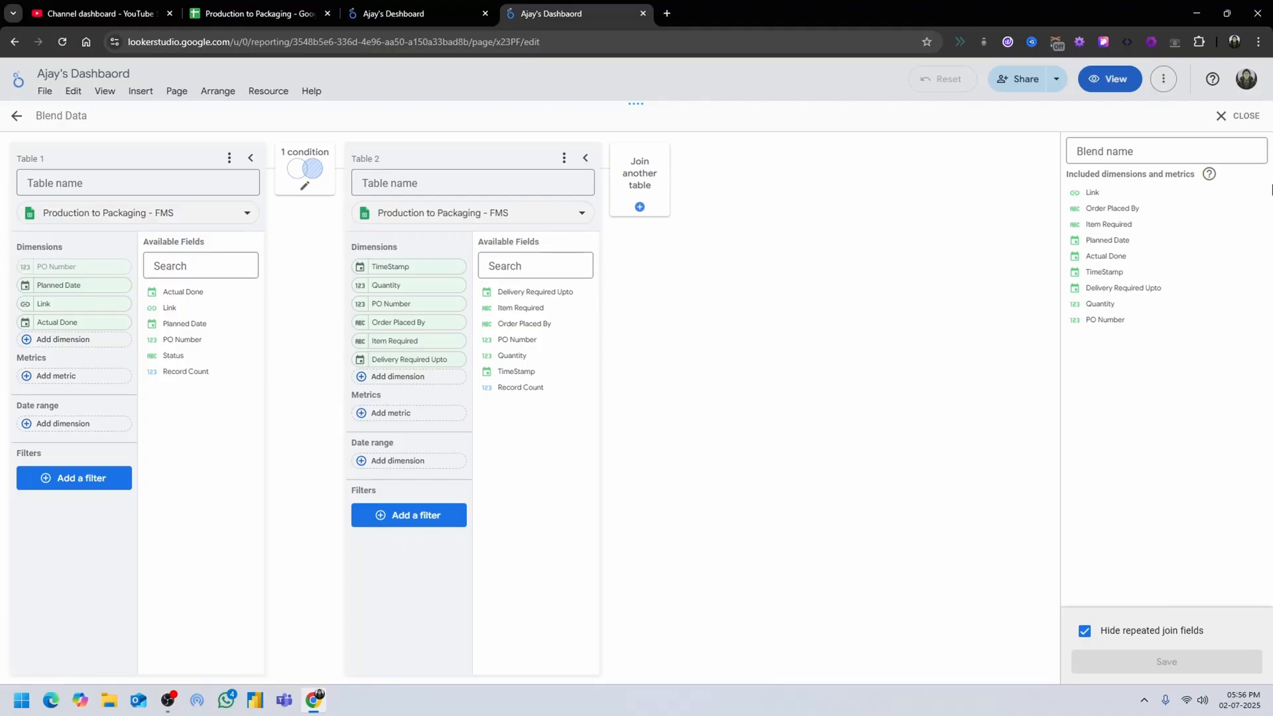
left_click(1226, 118)
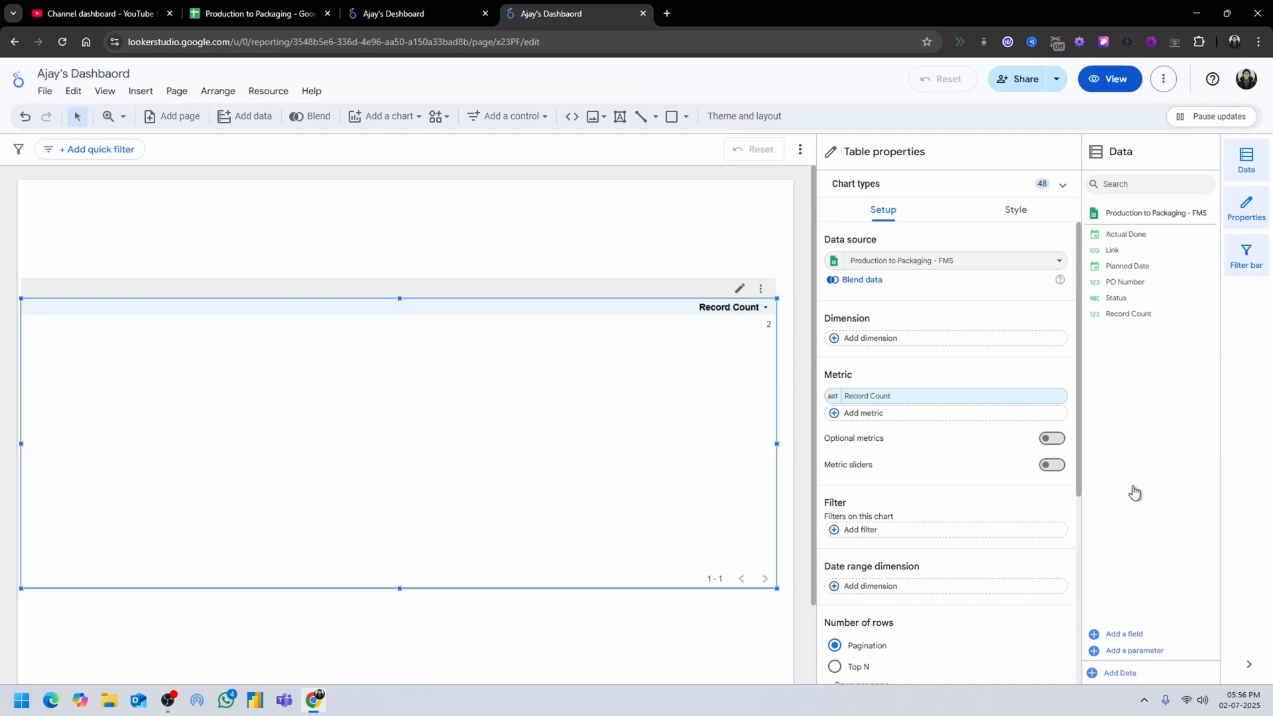
Switch the table's data source to Blended Data and add Quantity, PO Number, Planned Date, Order Placed By and Item Required as dimensions.
left_click(1059, 262)
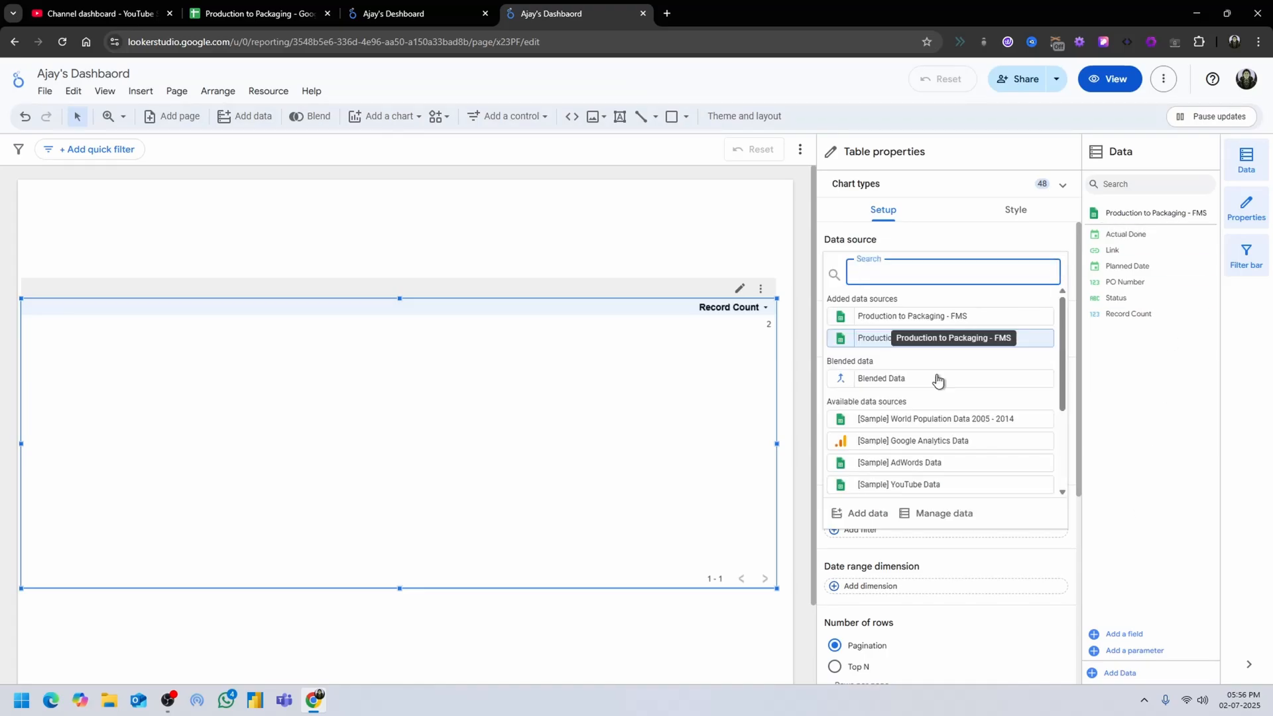
left_click(887, 378)
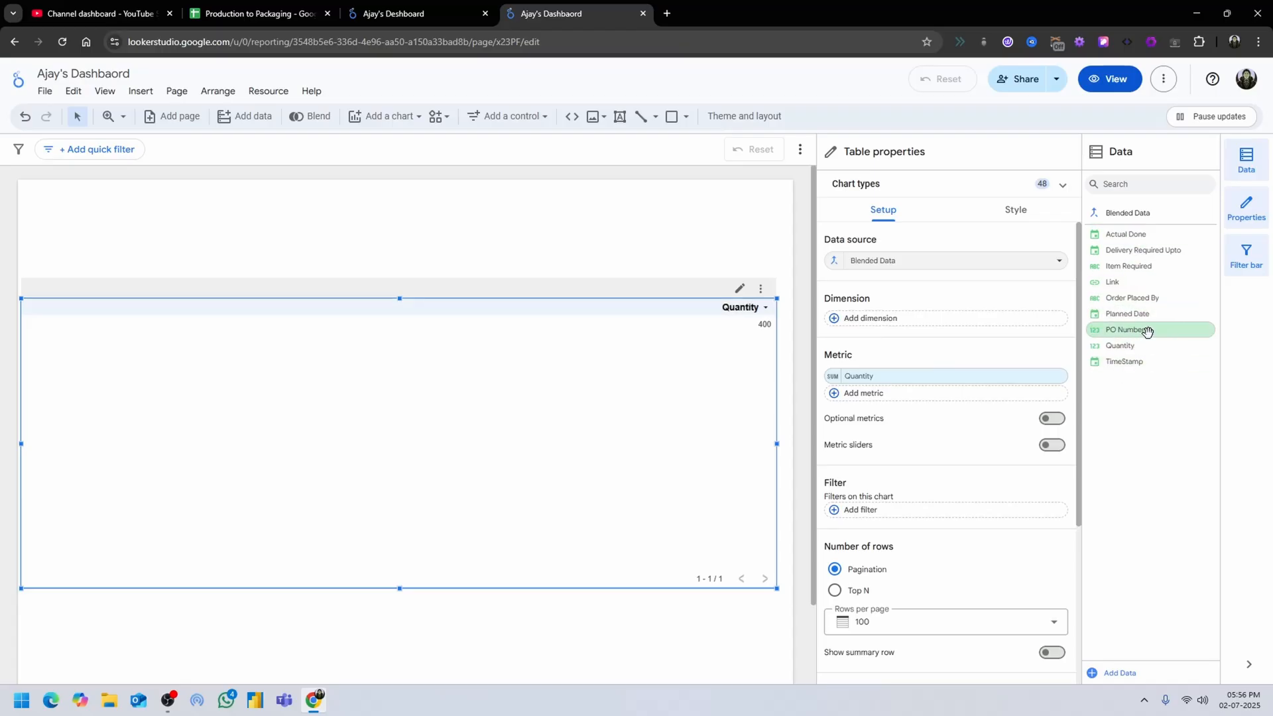
left_click_drag(1147, 331, 972, 321)
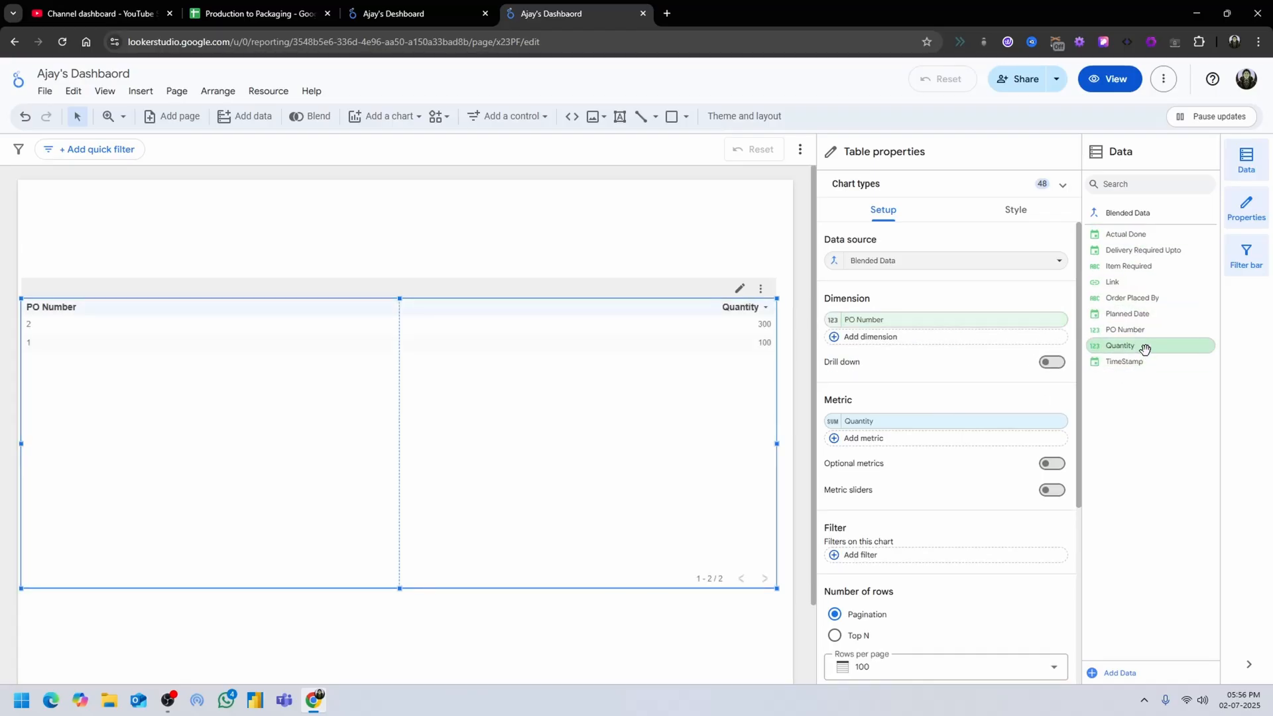
left_click_drag(1145, 349, 942, 318)
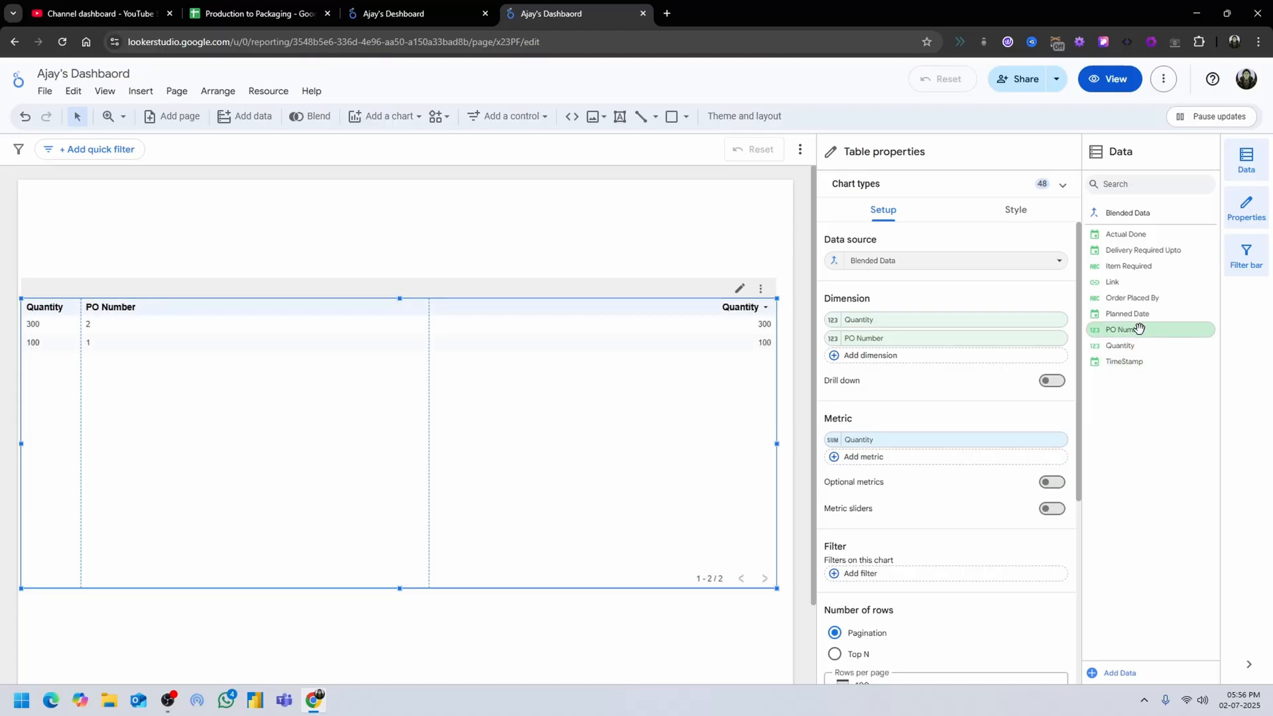
left_click_drag(1143, 314, 955, 373)
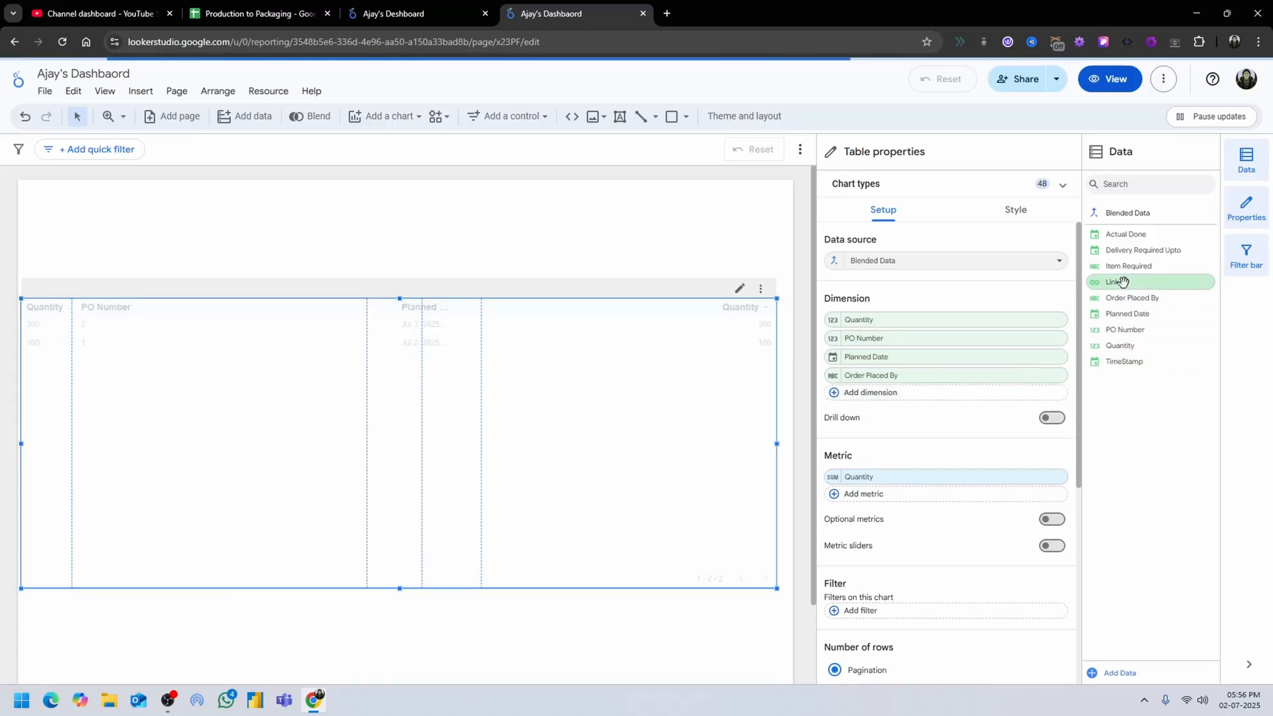
left_click_drag(1129, 266, 925, 396)
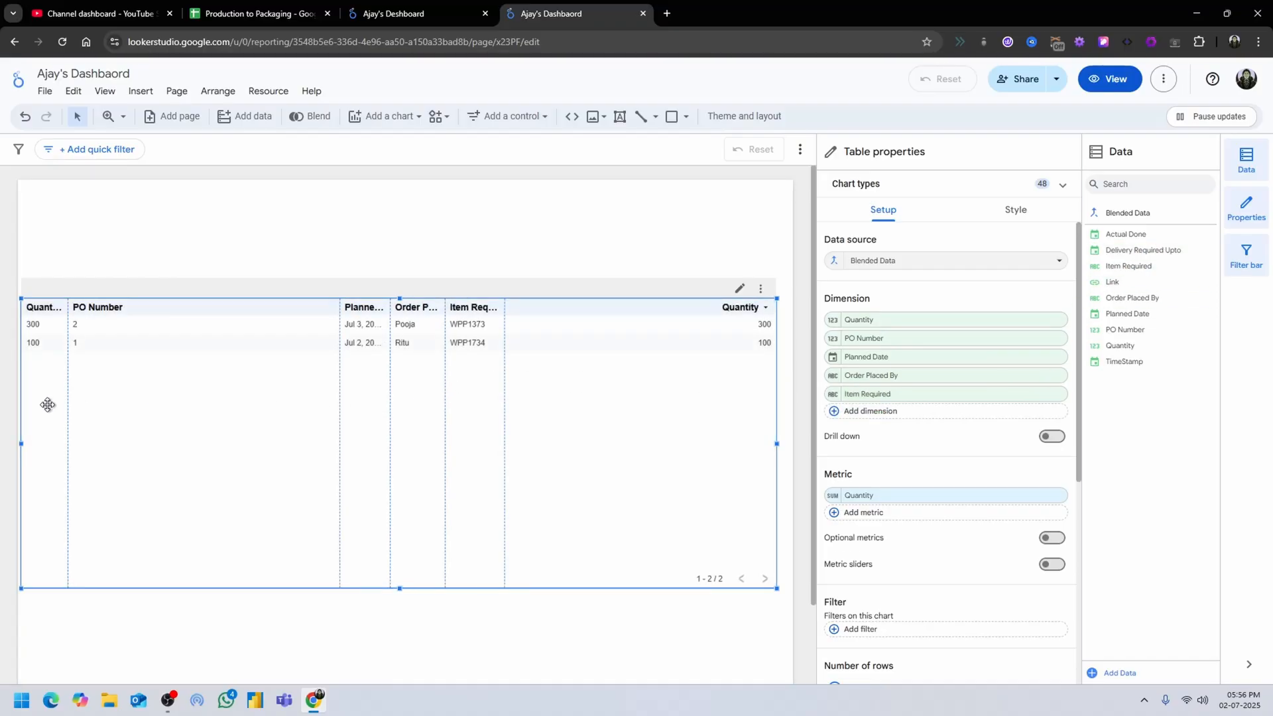
Resize the table's columns so the Quantity, PO Number, Planned Date, Order Placed By and Item Required headers fit, and reposition the table on the page.
left_click_drag(339, 395, 205, 396)
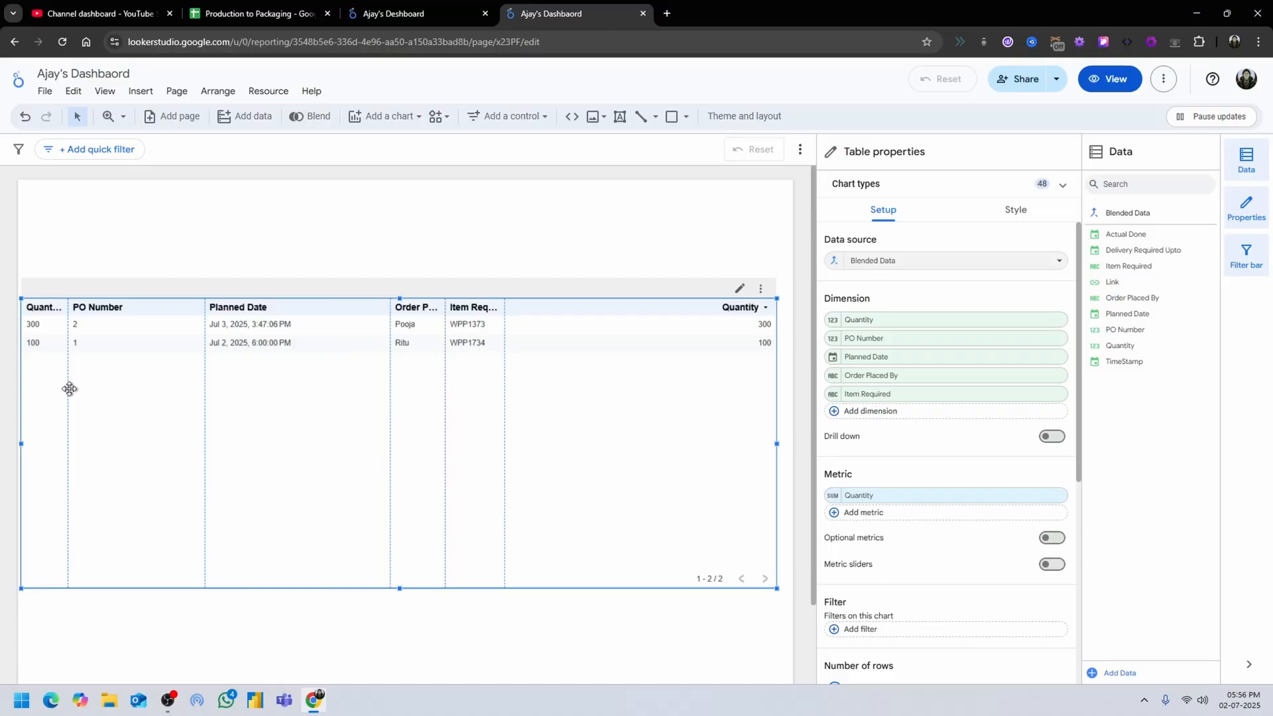
left_click_drag(68, 388, 103, 388)
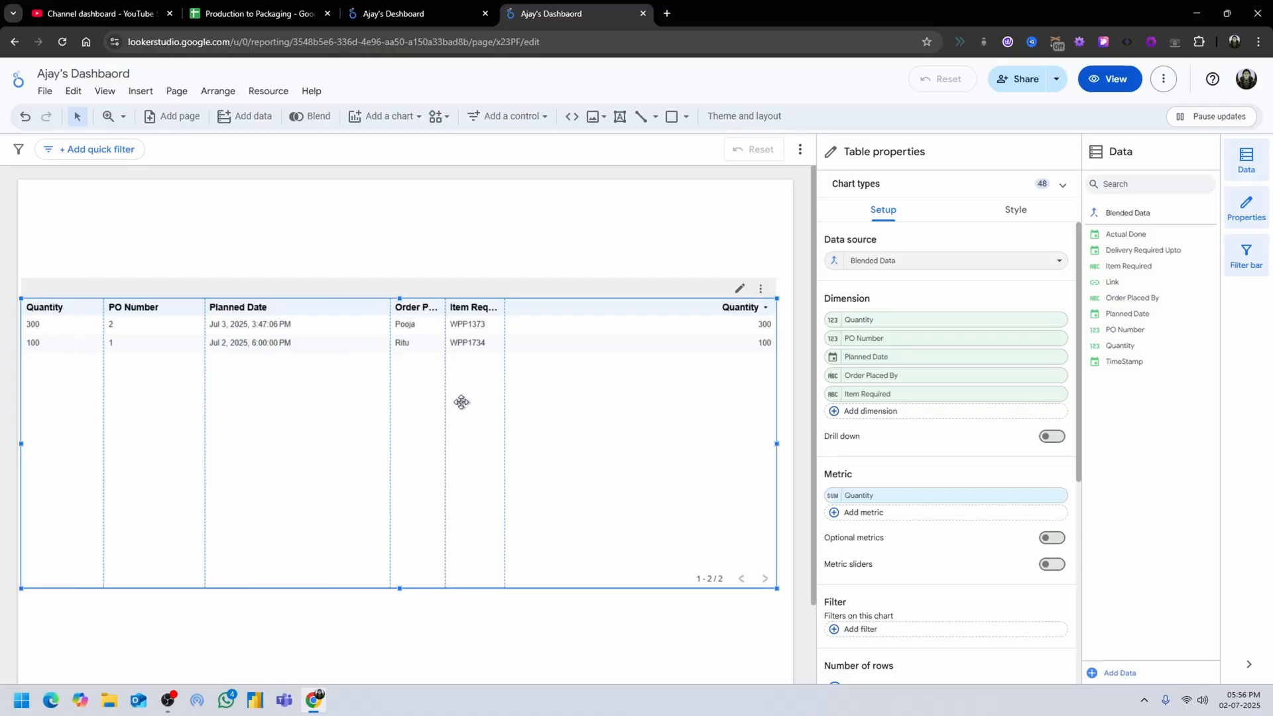
left_click_drag(446, 400, 604, 408)
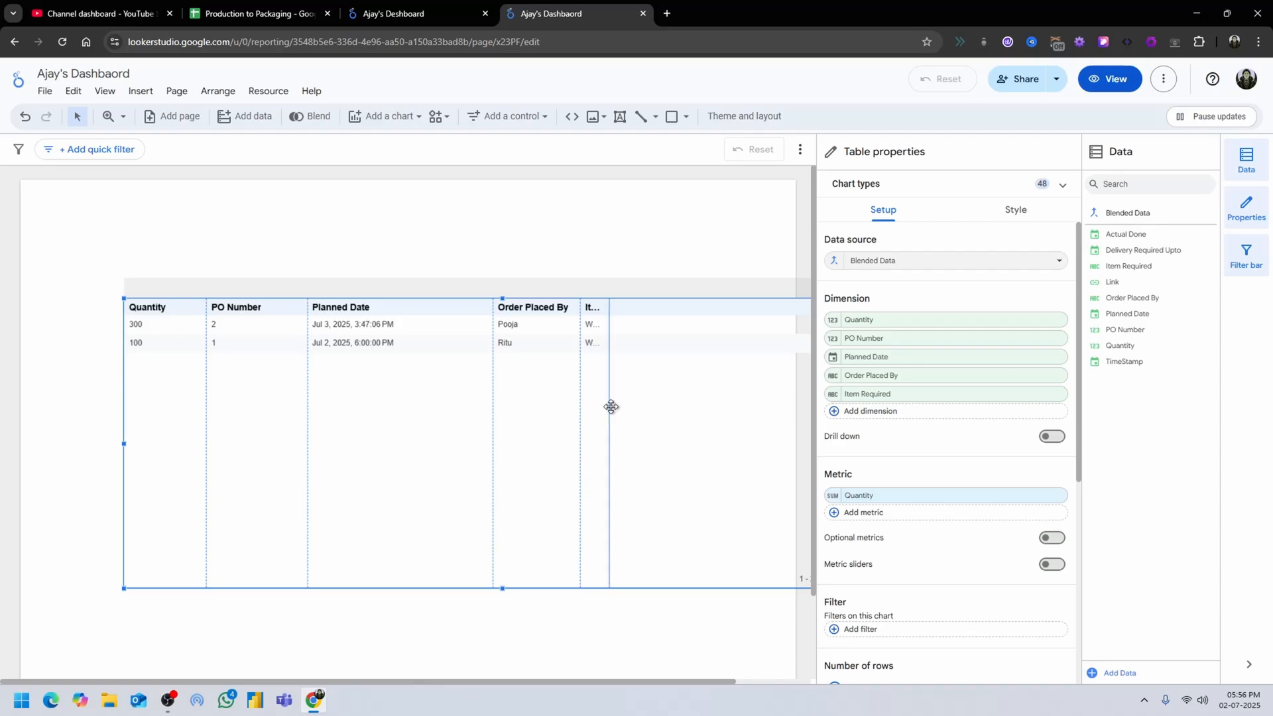
left_click_drag(753, 299, 666, 293)
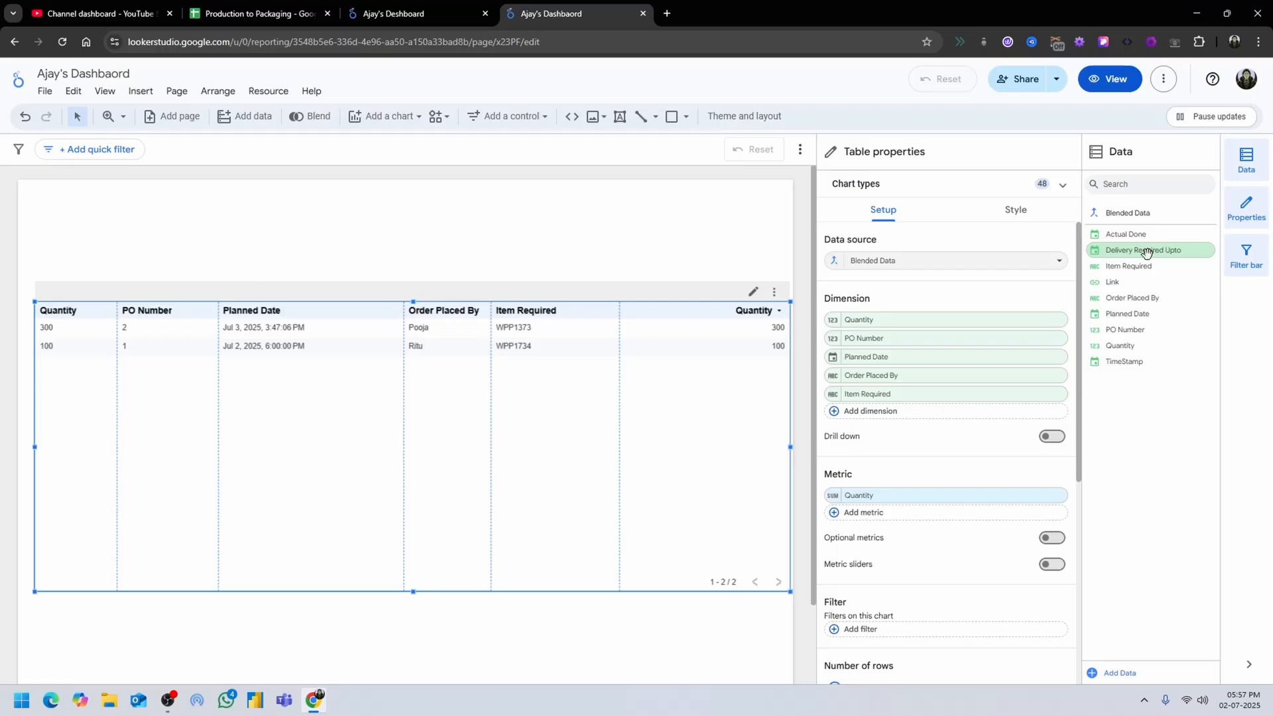
Add Delivery Required Upto as a dimension with a wider column and remove the Quantity metric from the table.
left_click_drag(1147, 252, 937, 414)
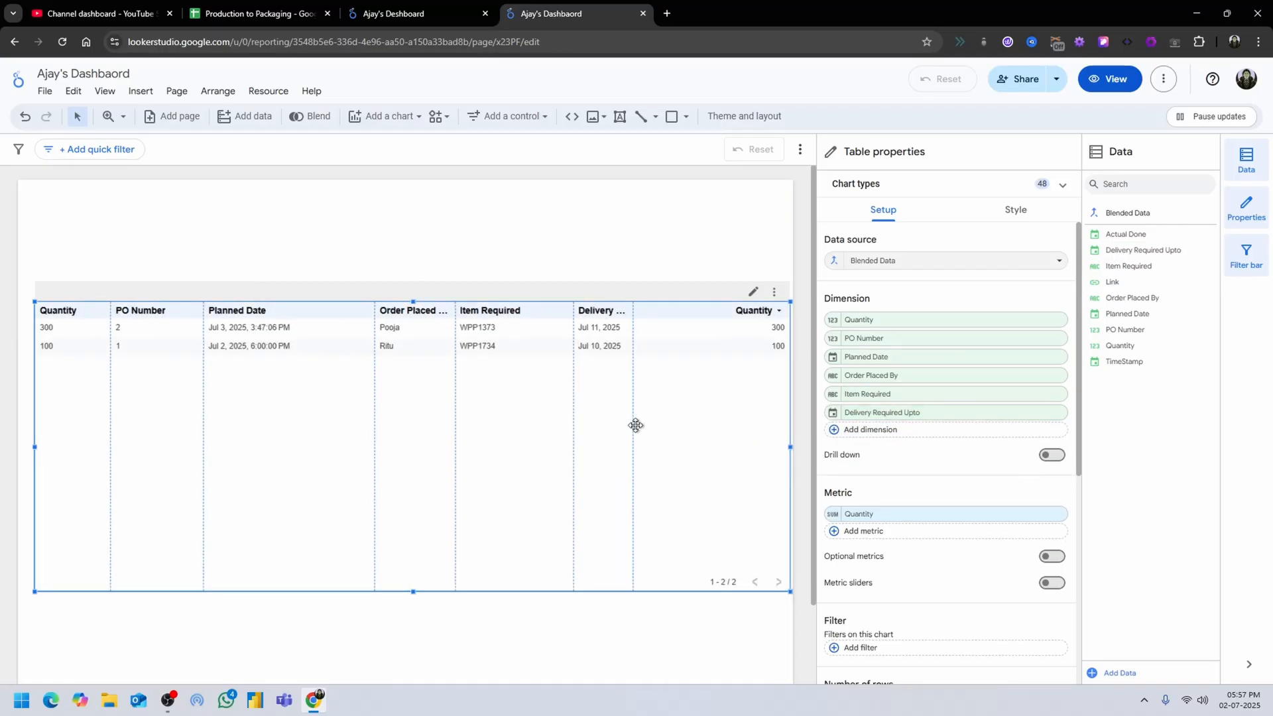
left_click_drag(633, 425, 666, 429)
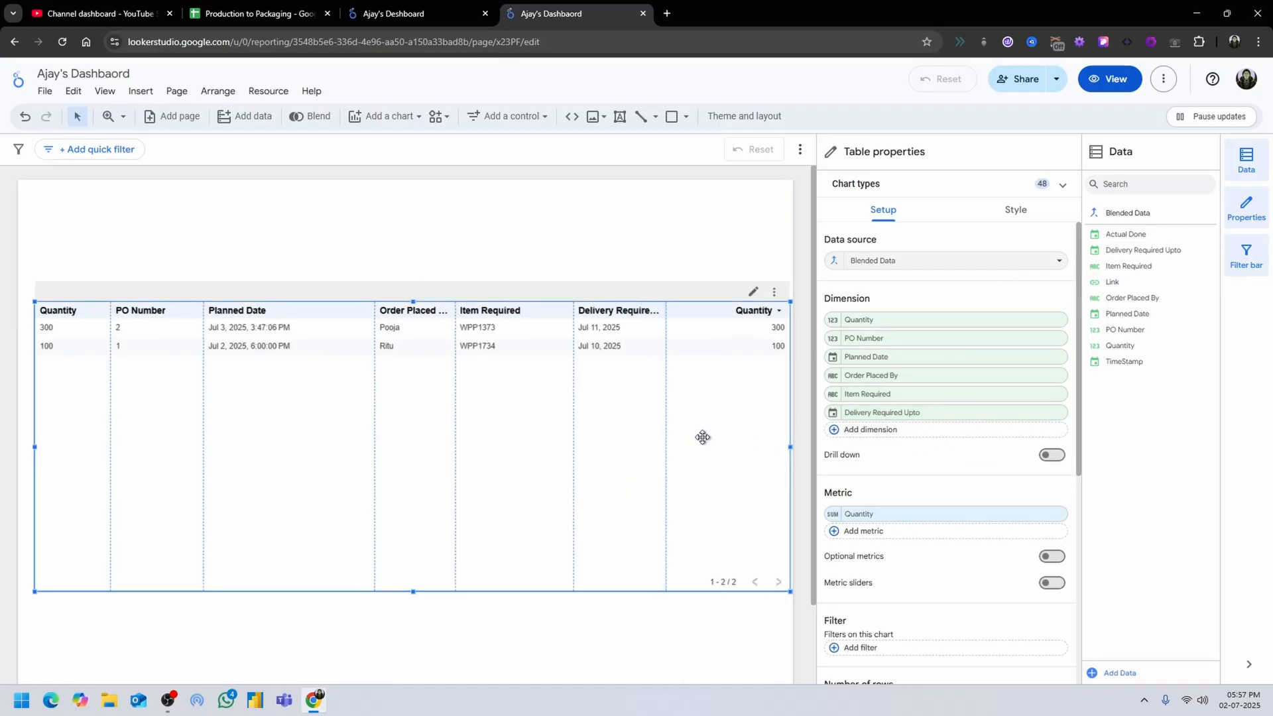
left_click(848, 434)
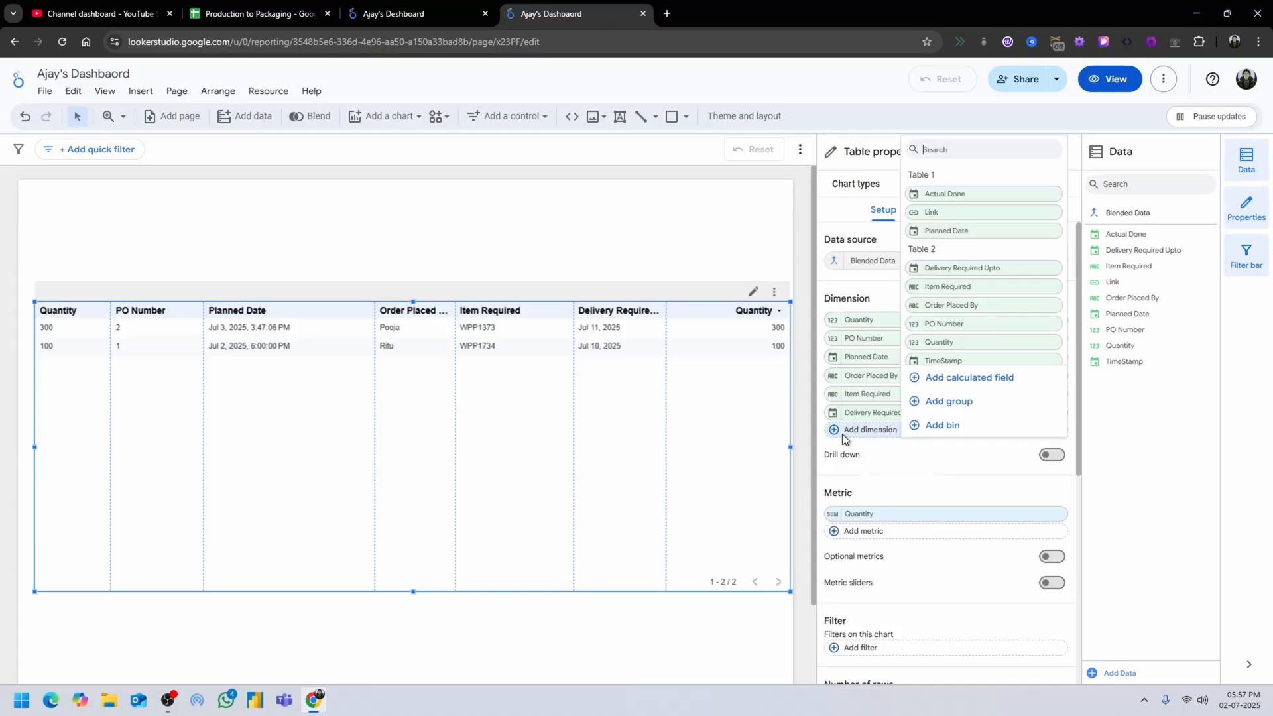
left_click(887, 493)
left_click(1057, 514)
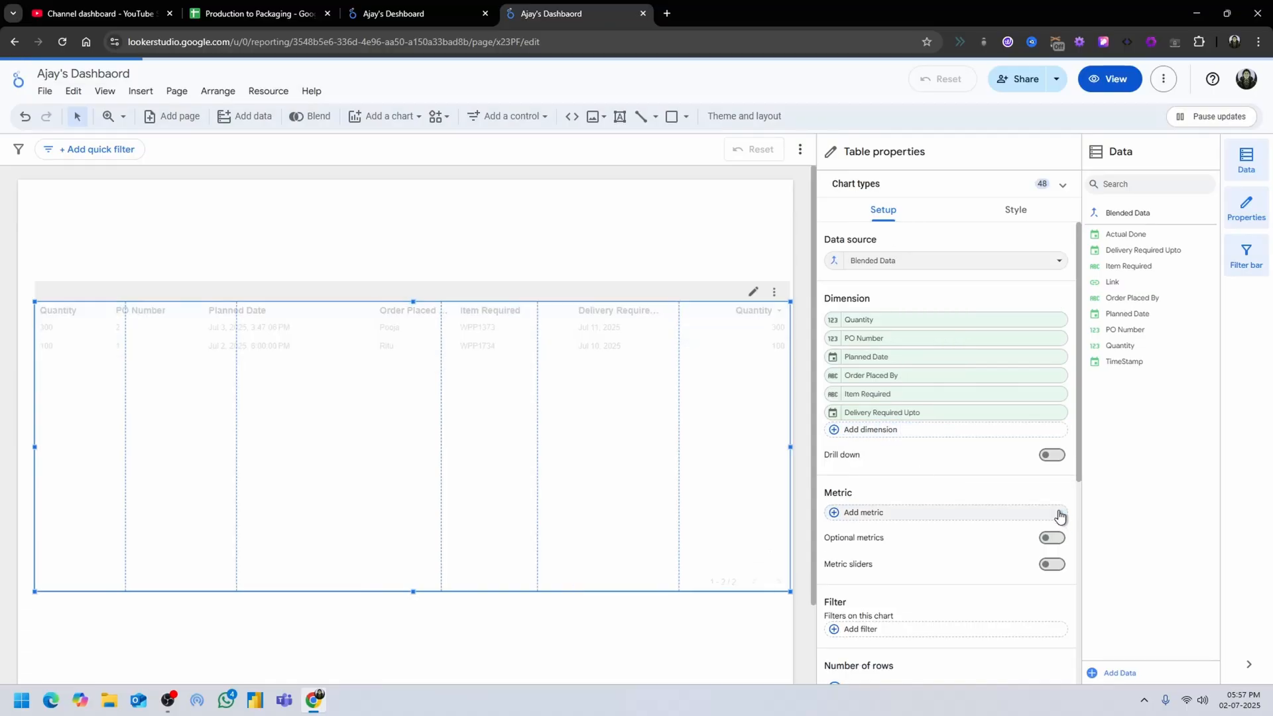
Add a calculated dimension named link2 to the table with the formula HYPERLINK(Link,"Done").
left_click(839, 438)
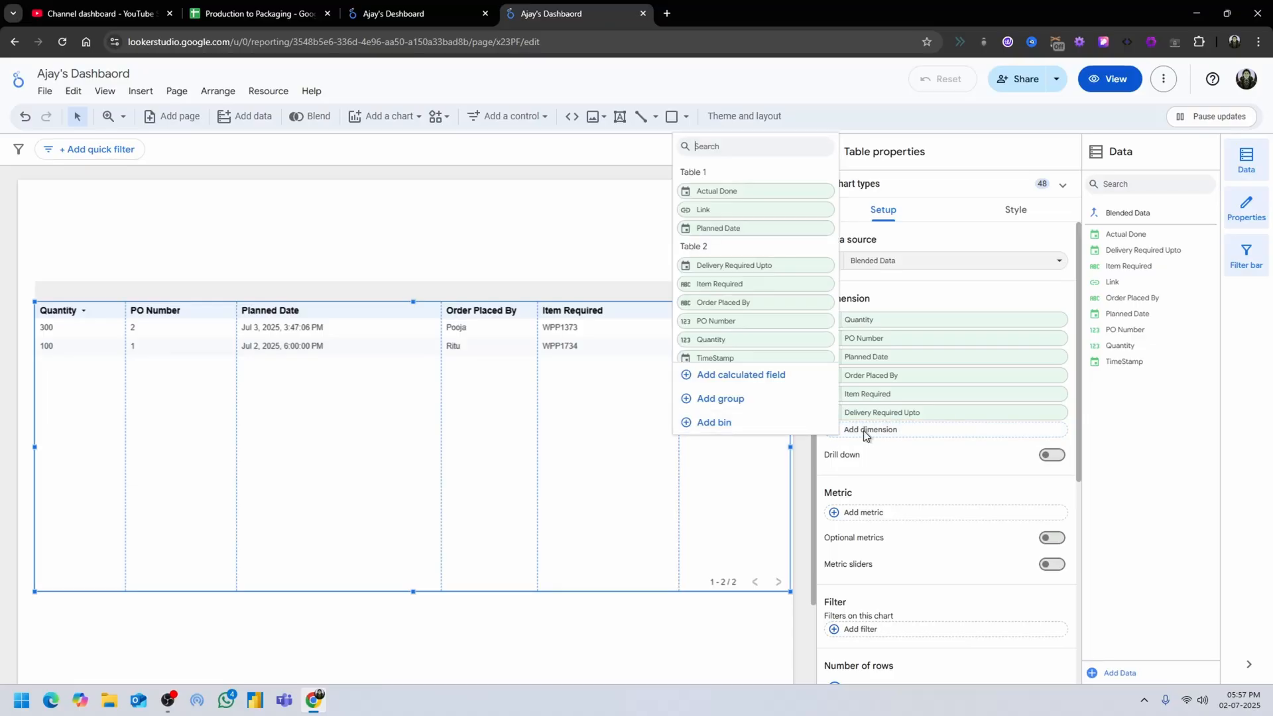
left_click(719, 376)
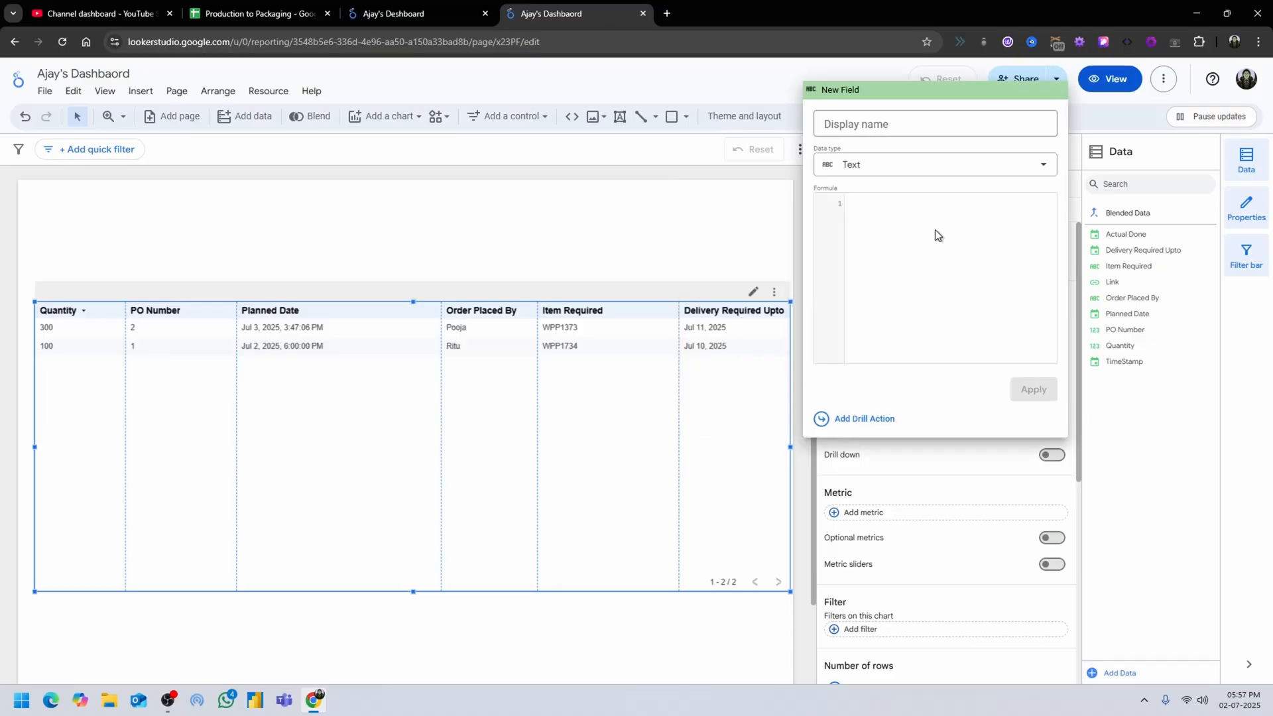
left_click(894, 128)
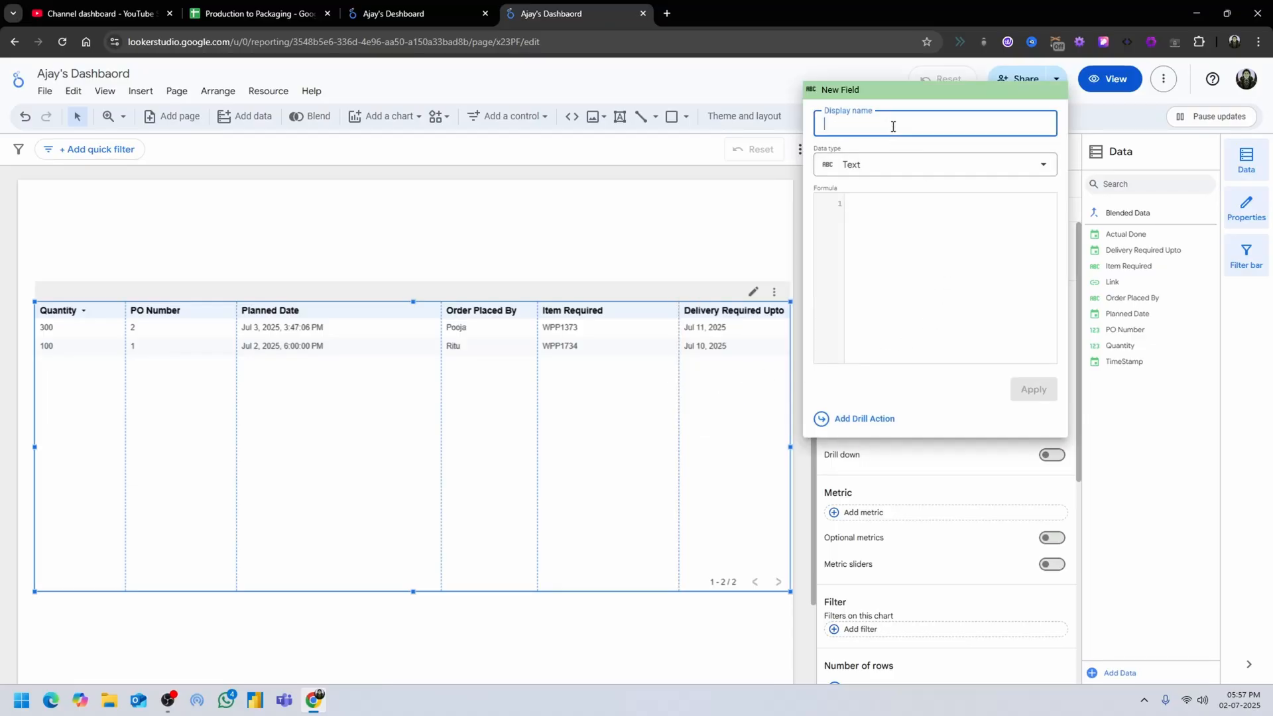
type("I")
key("Tab")
key("Tab")
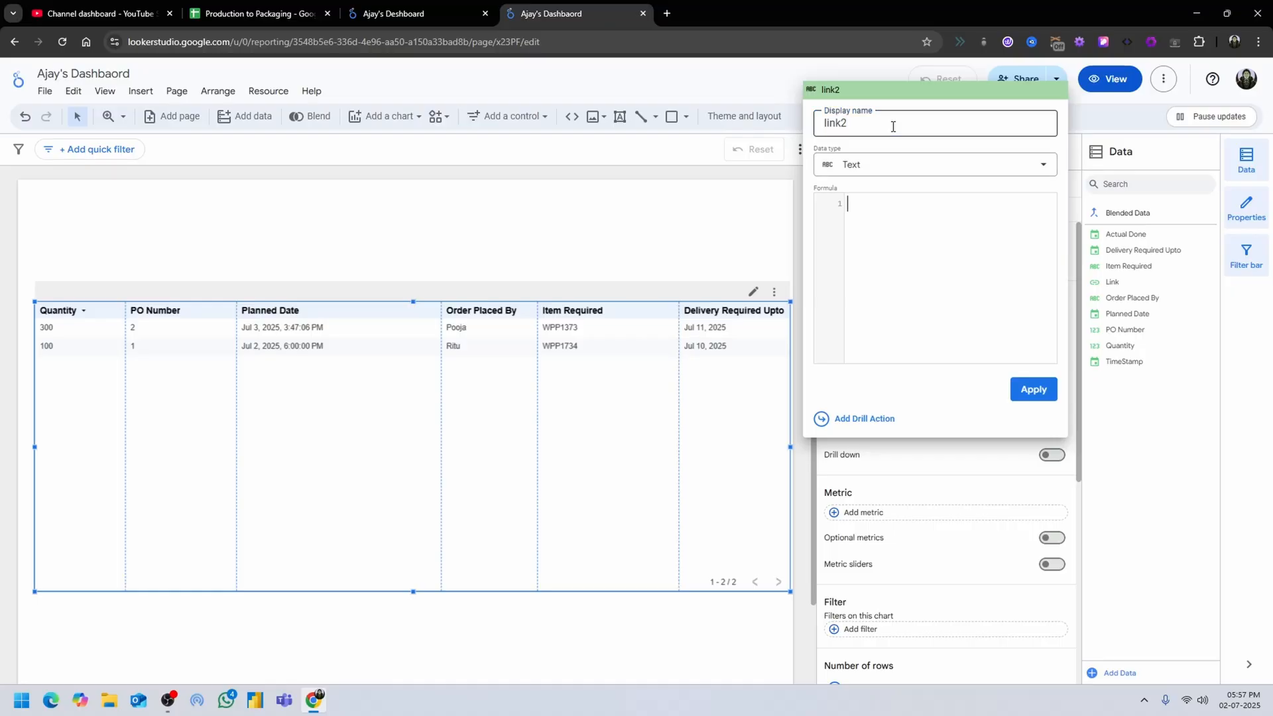
type("hy")
key("Return")
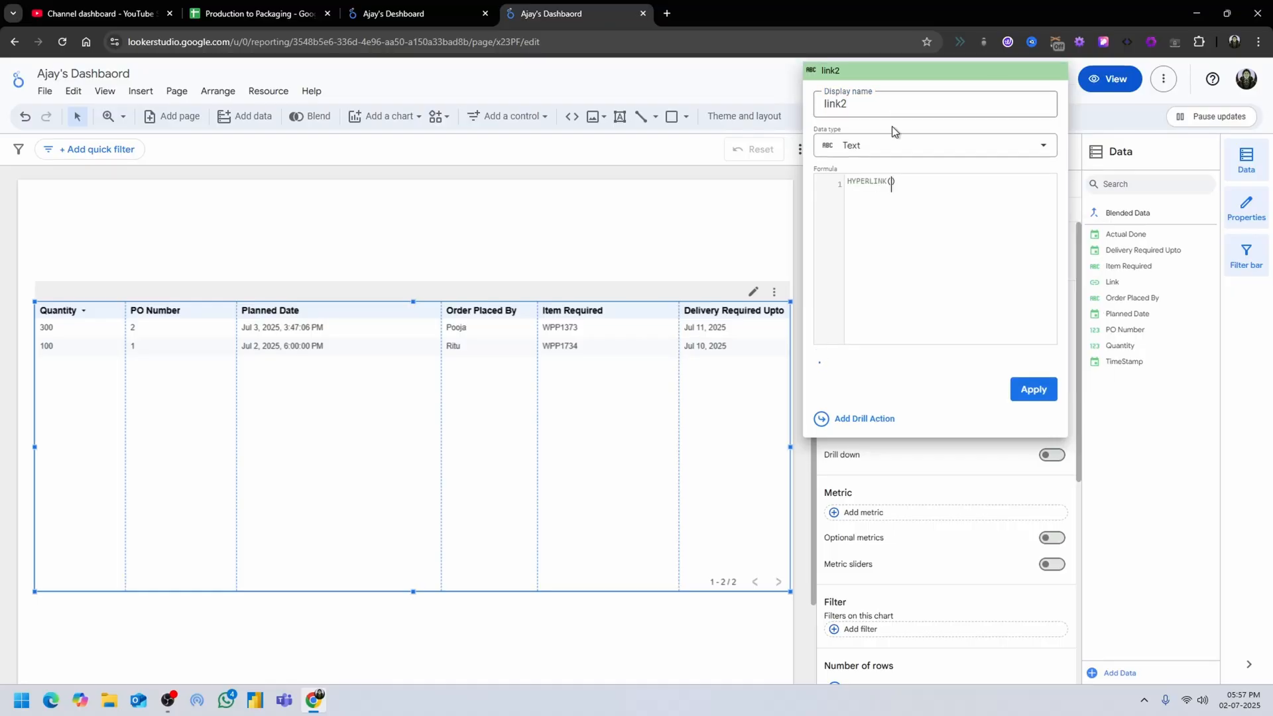
type("lin")
key("Return")
type(",\"Done")
left_click(1040, 385)
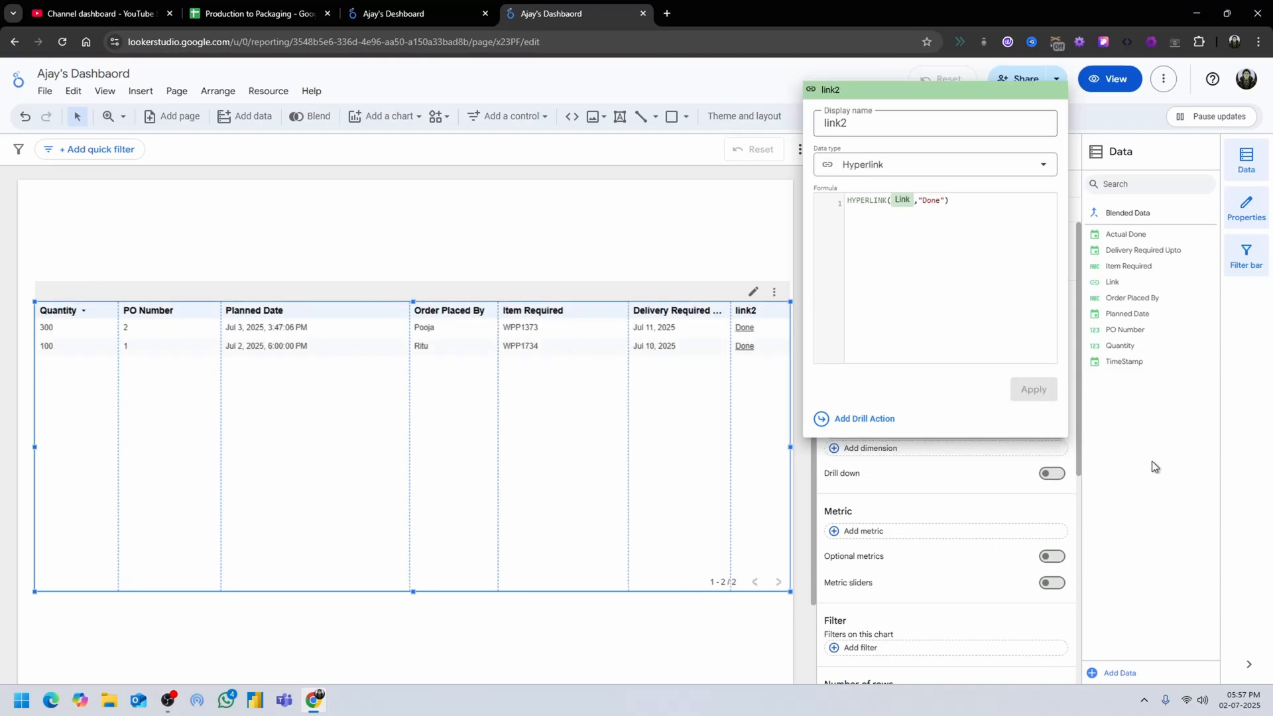
left_click(1167, 469)
Test the Done link in the PO Number 2 row and close the form it opens.
left_click(519, 258)
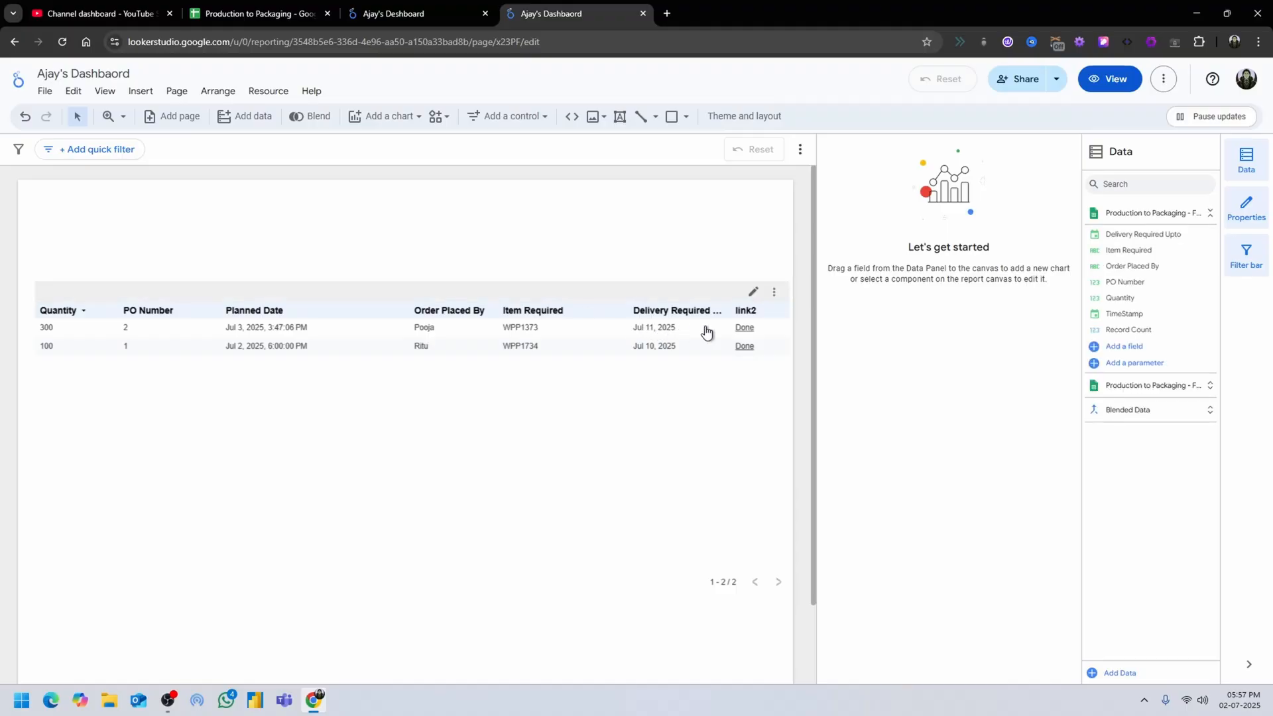
left_click(744, 329)
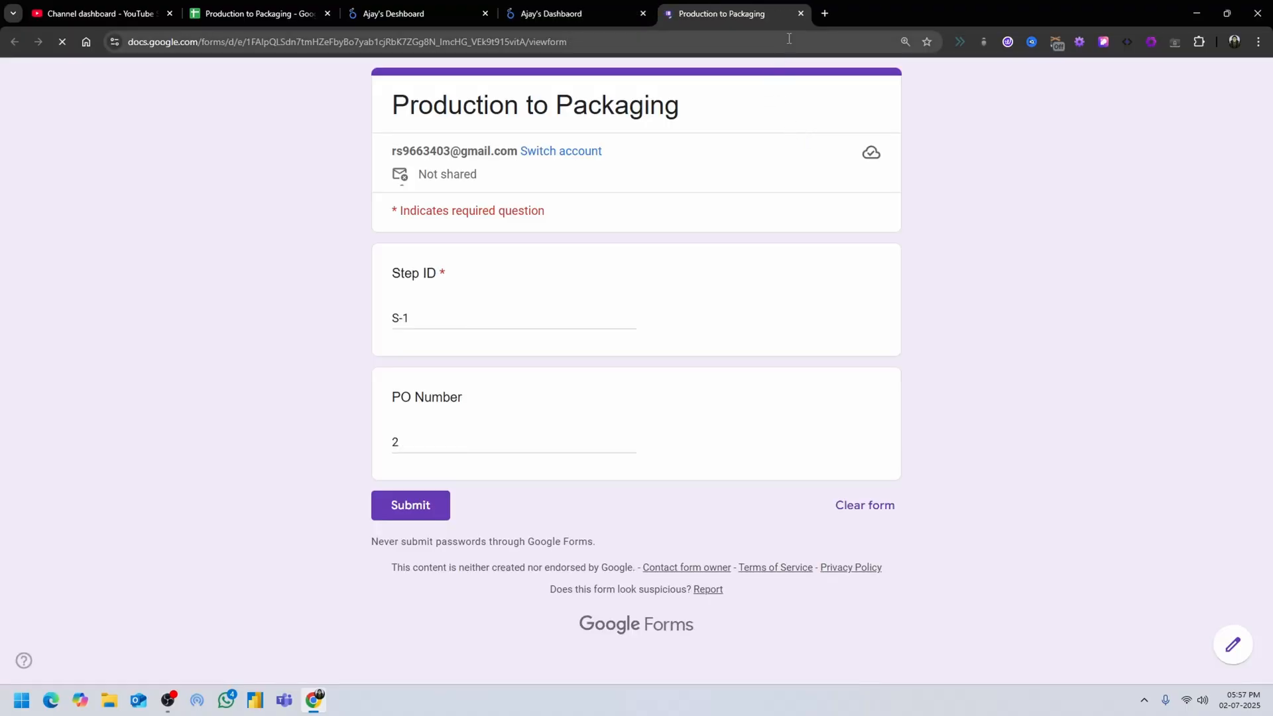
left_click(800, 13)
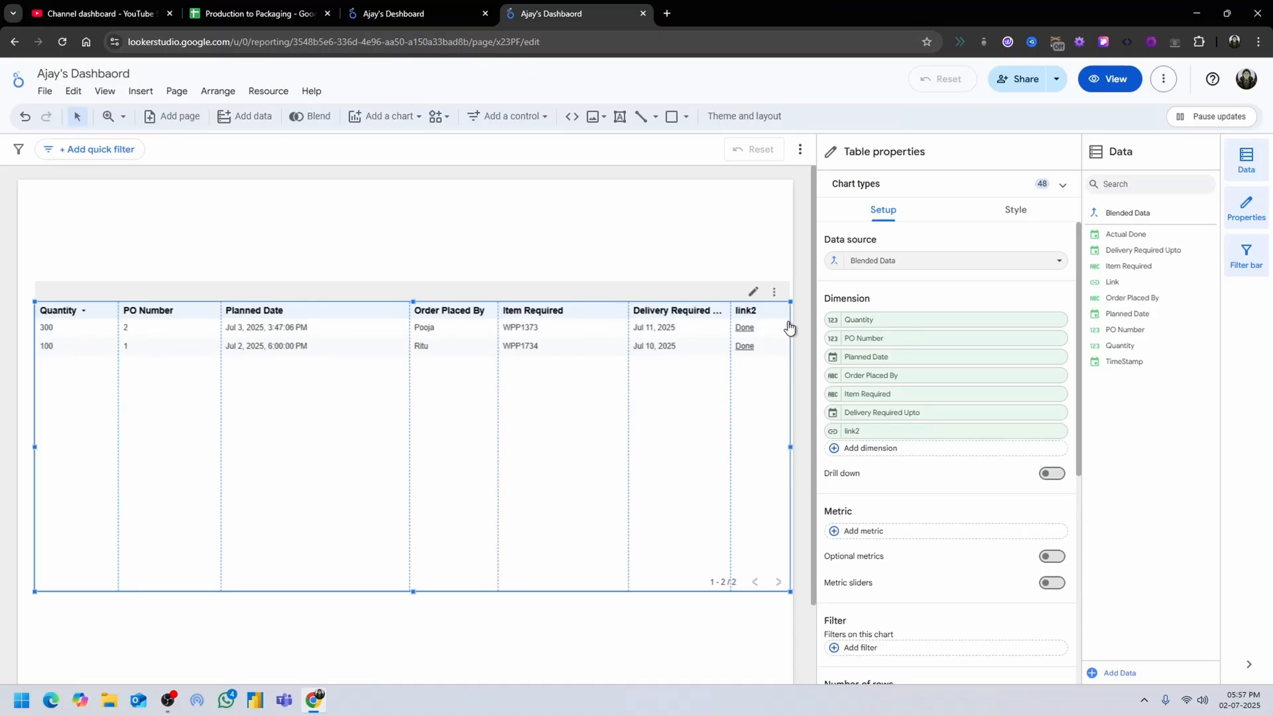
scroll(965, 583, "down", 5)
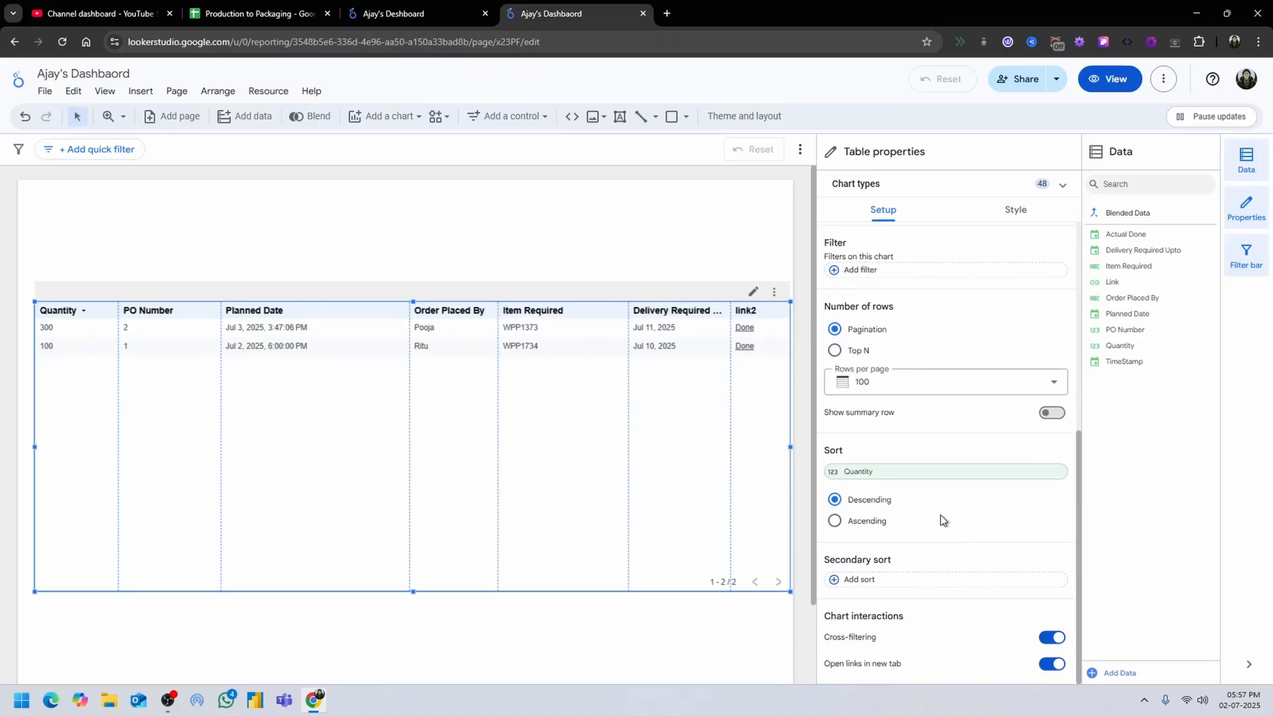
left_click(422, 16)
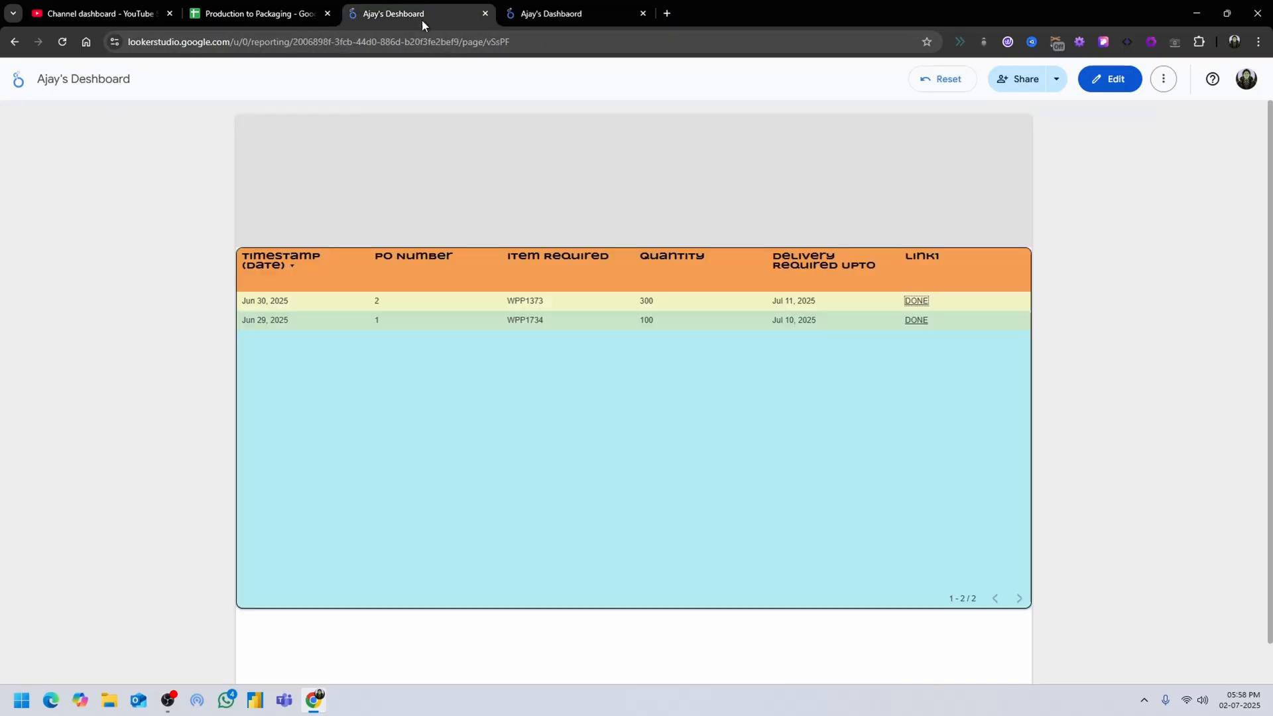
left_click(305, 8)
left_click(577, 13)
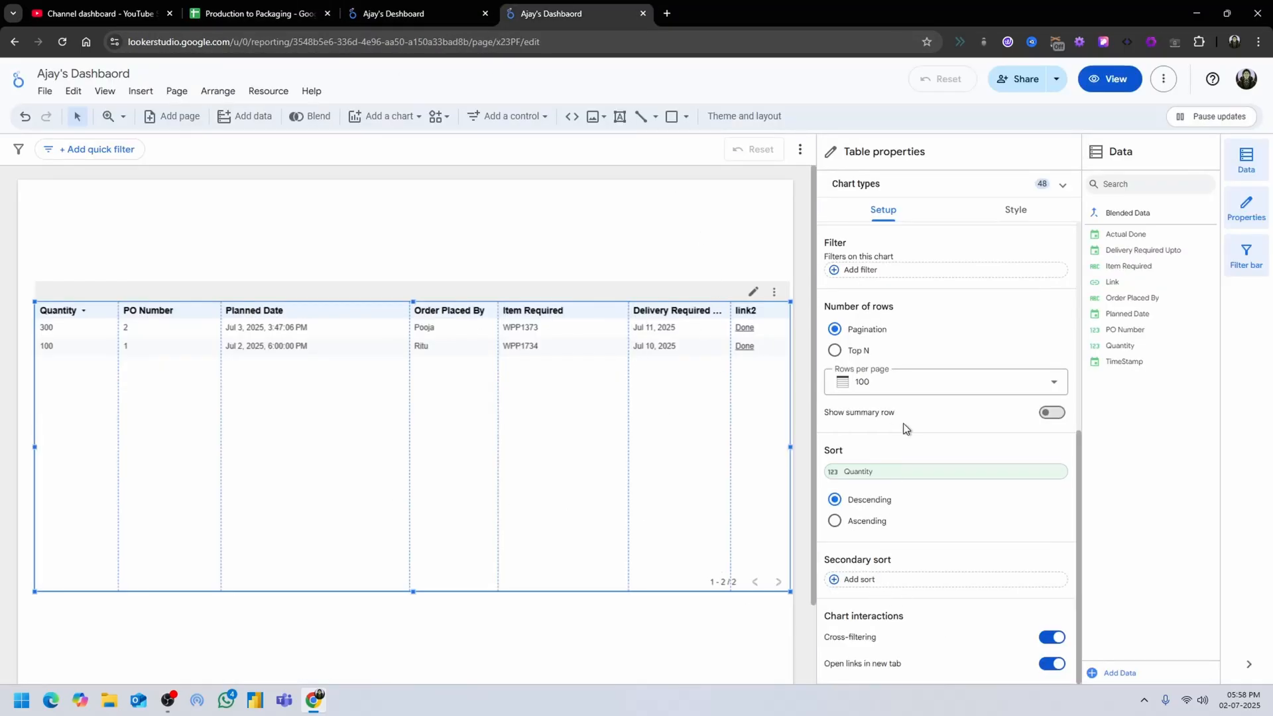
Create a filter for the table that includes rows where Actual Done is Null.
scroll(903, 423, "up", 3)
left_click(855, 470)
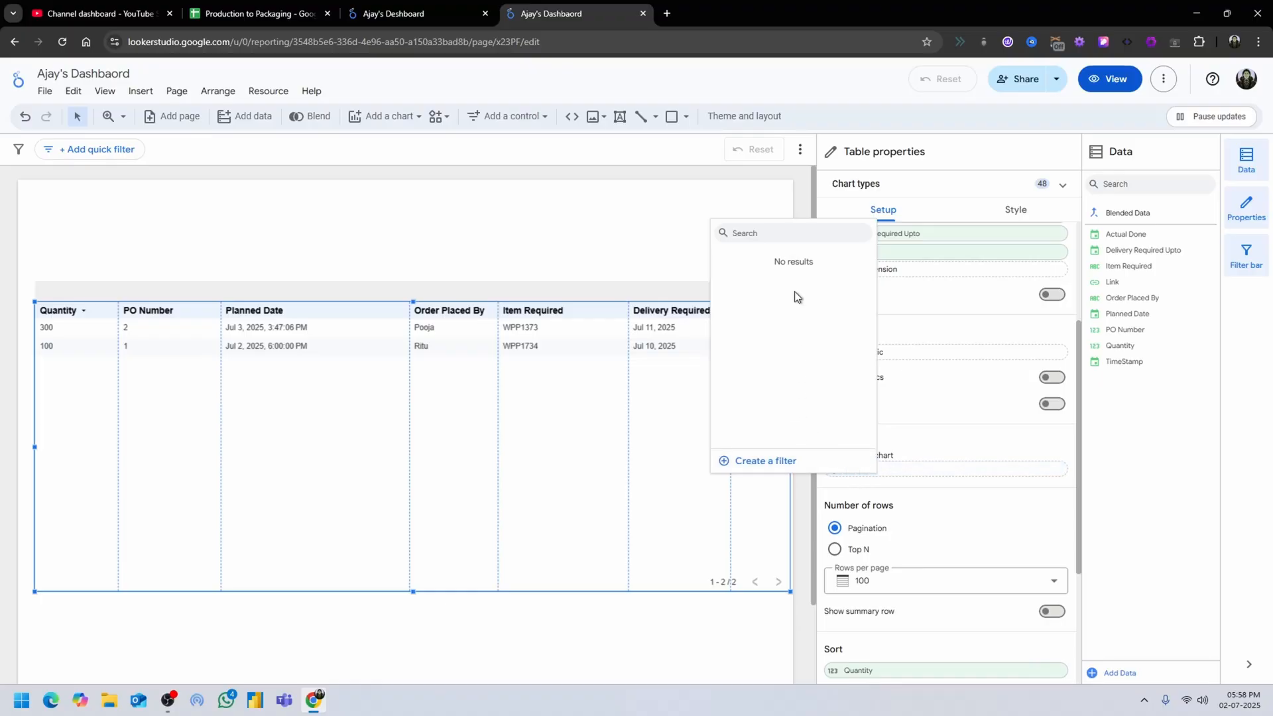
left_click(763, 461)
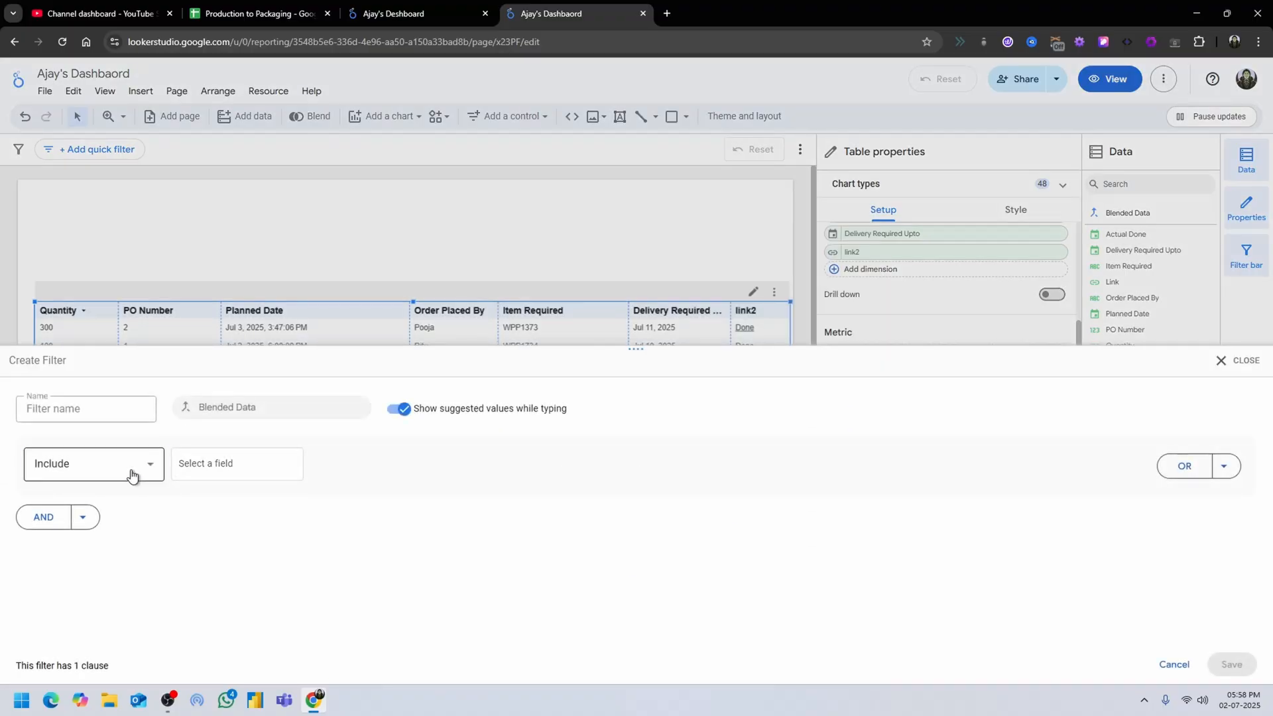
left_click(132, 474)
left_click(201, 470)
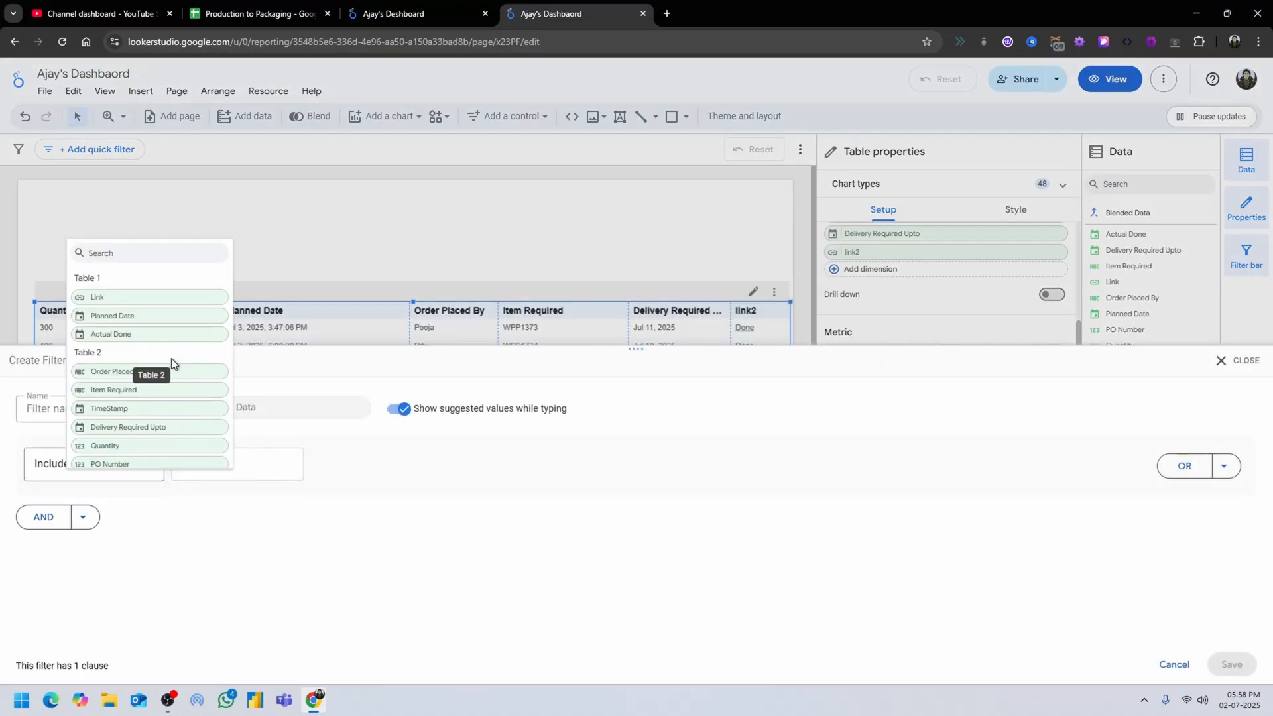
scroll(176, 431, "down", 1)
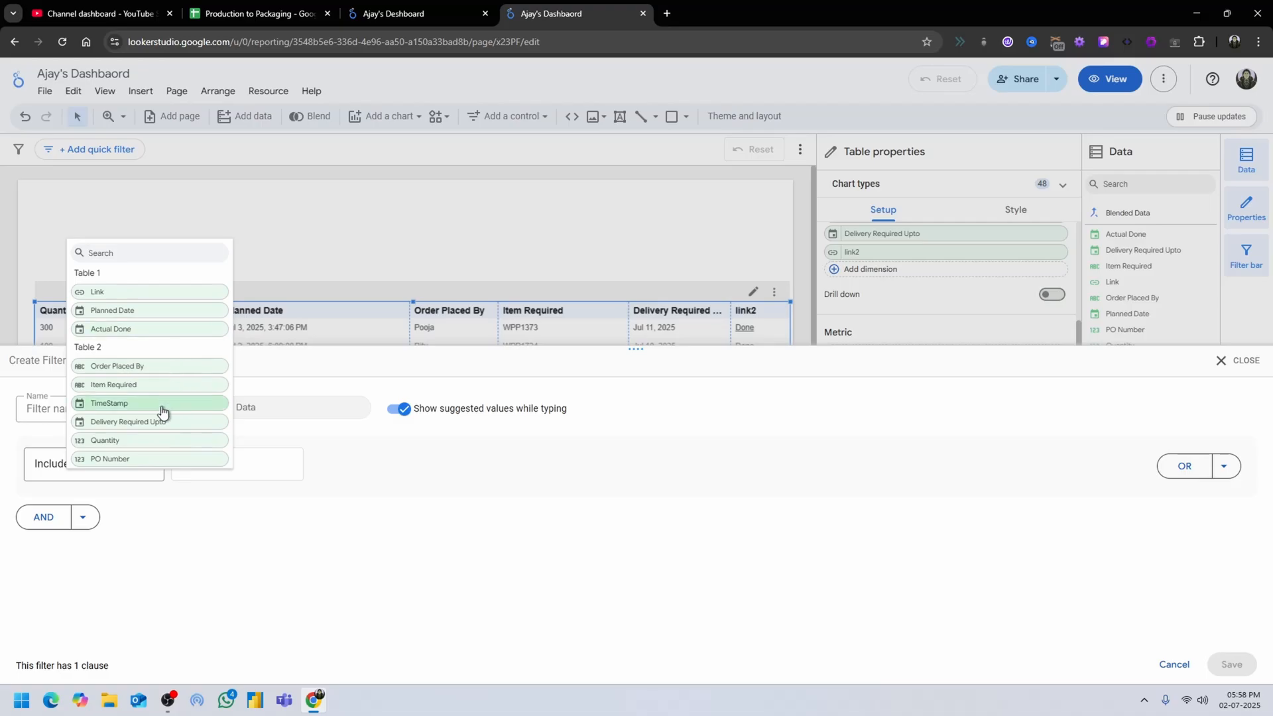
left_click(136, 329)
left_click(352, 473)
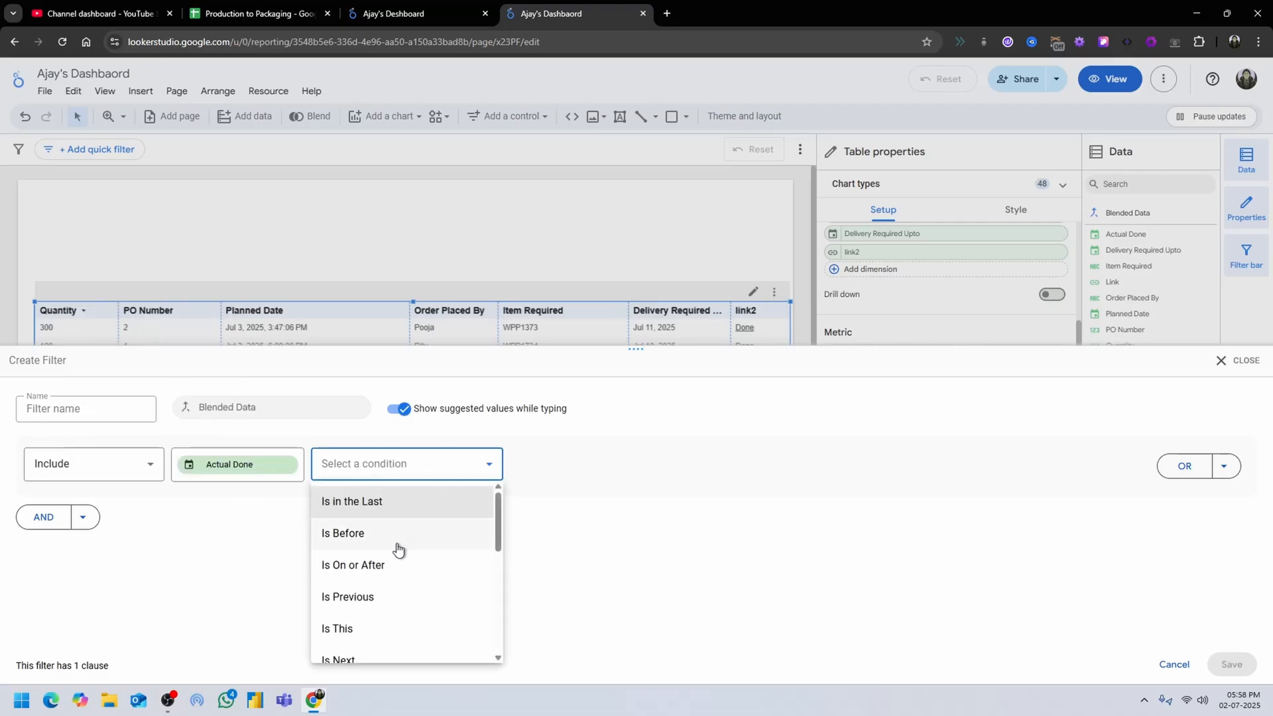
scroll(378, 583, "down", 5)
left_click(370, 642)
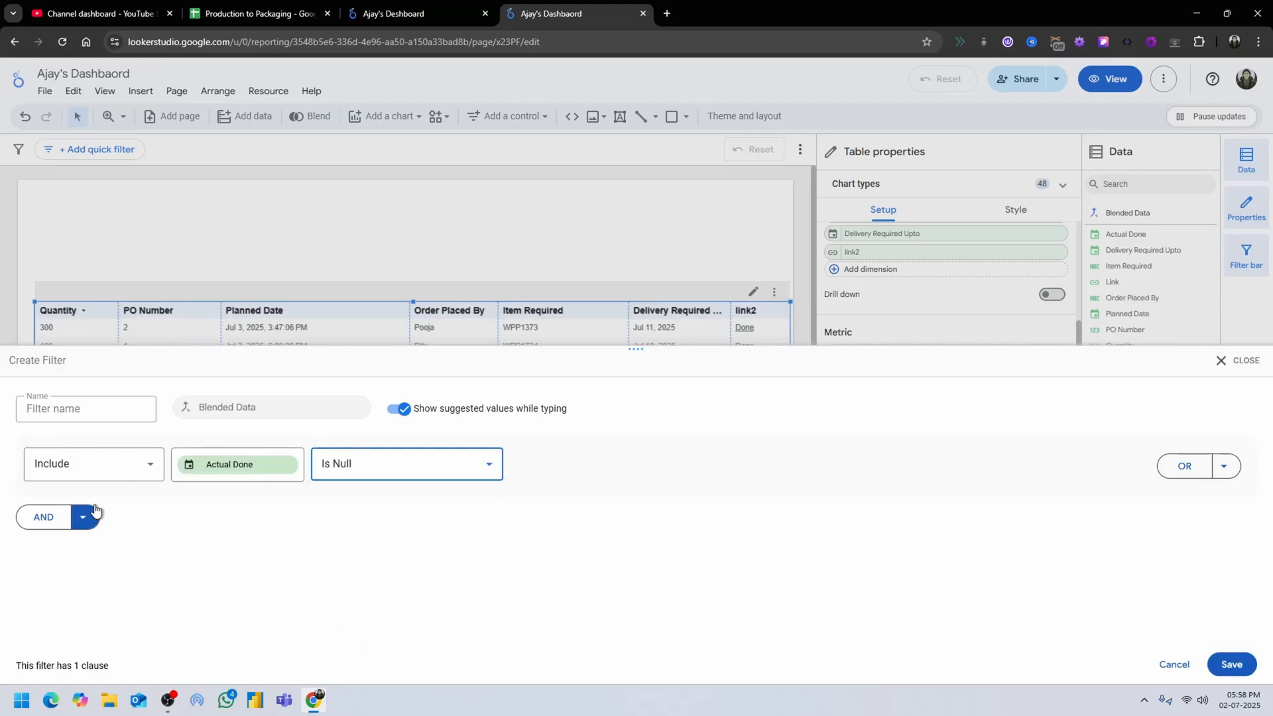
left_click(116, 465)
left_click(114, 535)
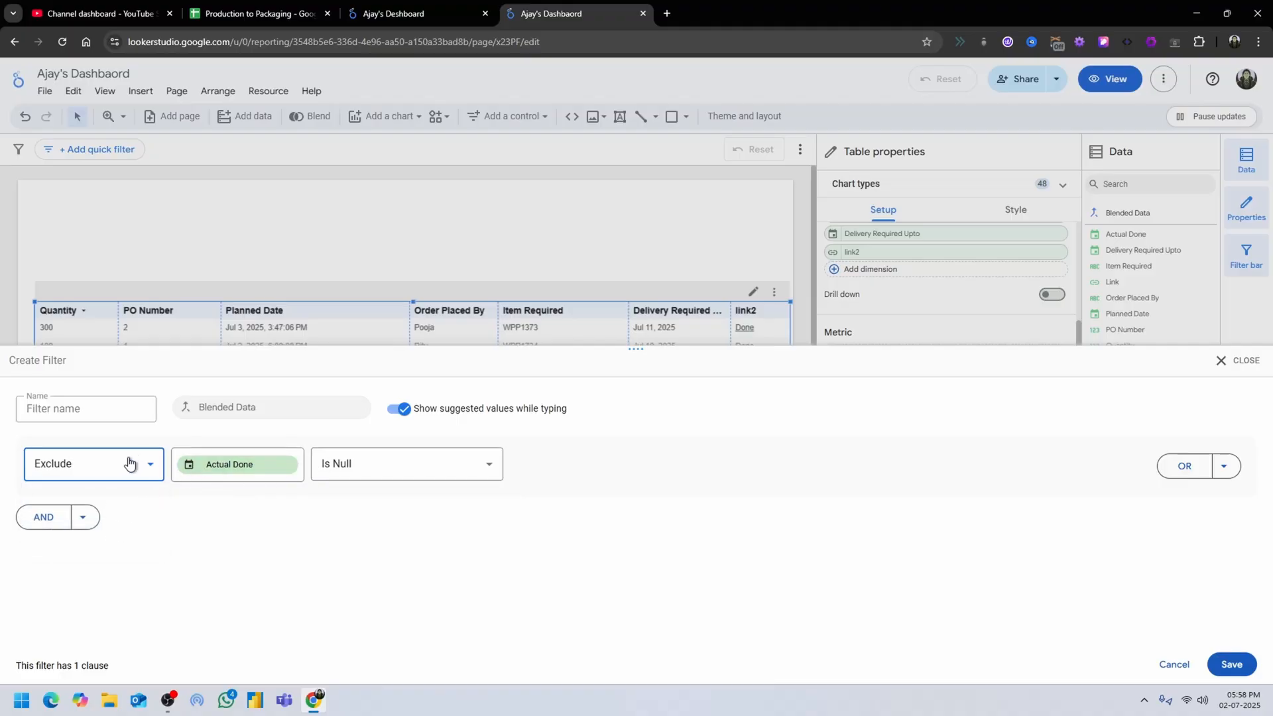
left_click(129, 464)
left_click(107, 505)
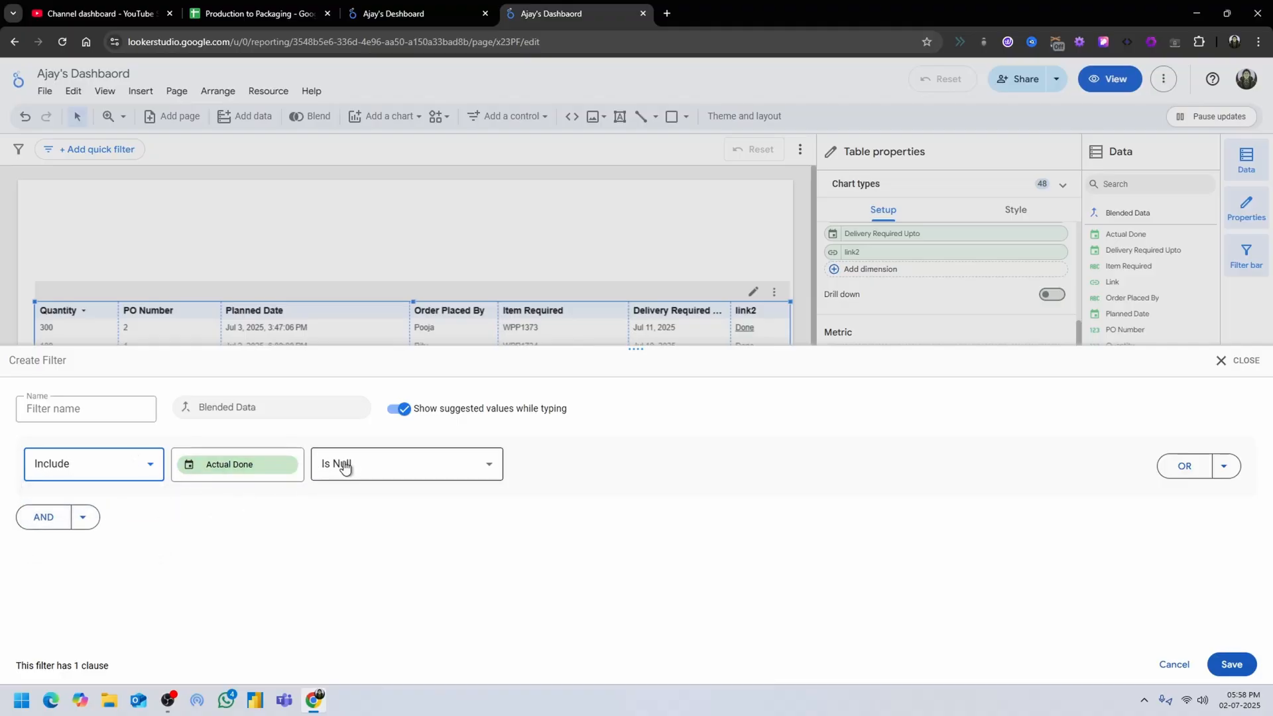
Save the Actual Done filter and switch the report to view mode.
left_click(1242, 674)
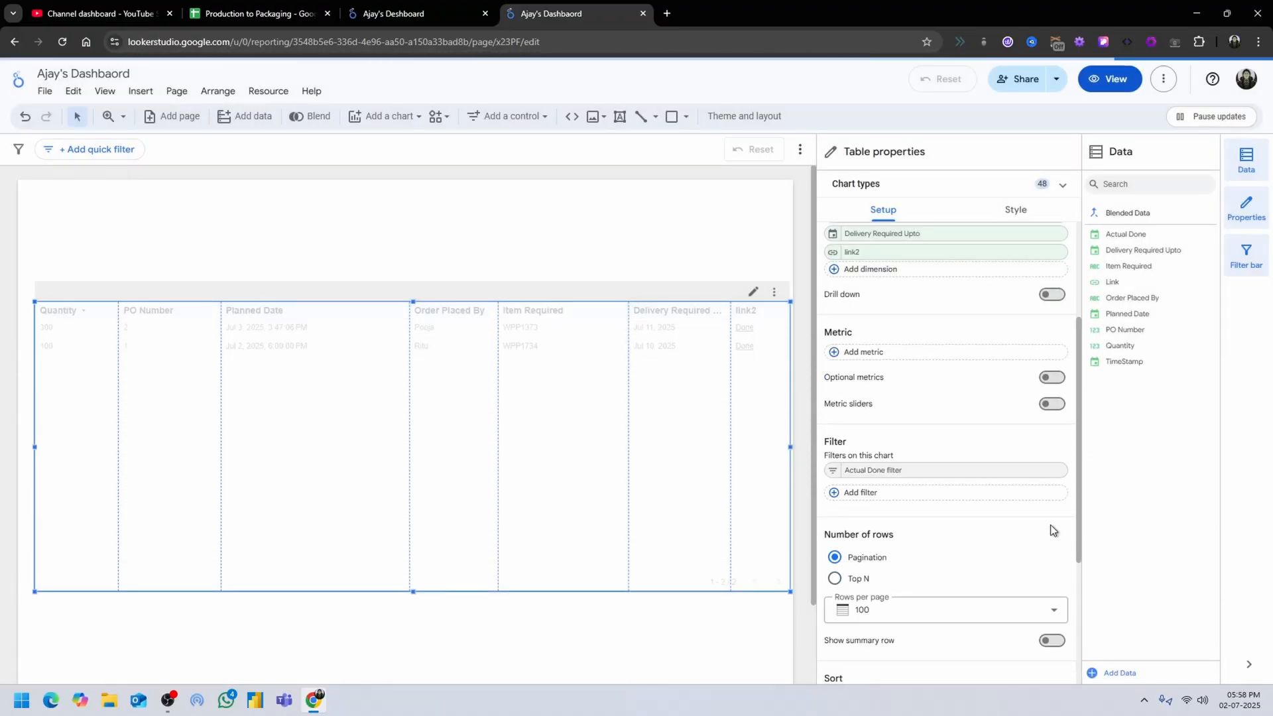
left_click(651, 250)
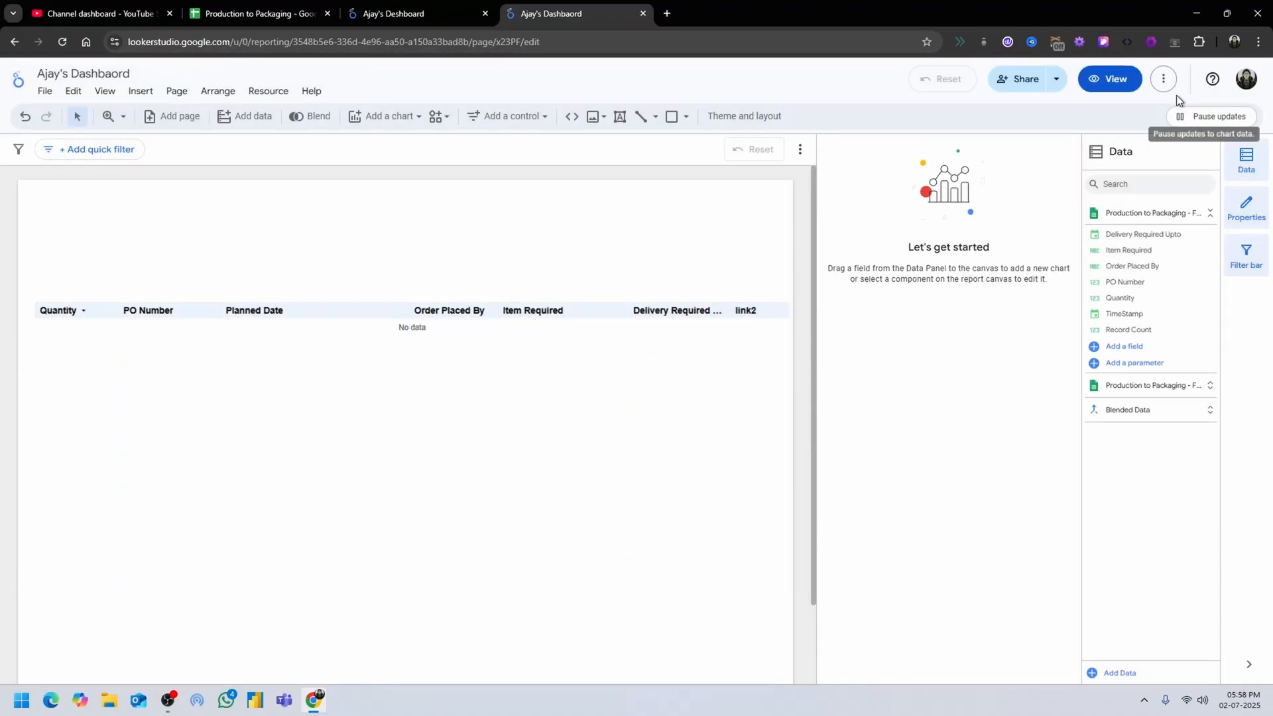
left_click(1109, 79)
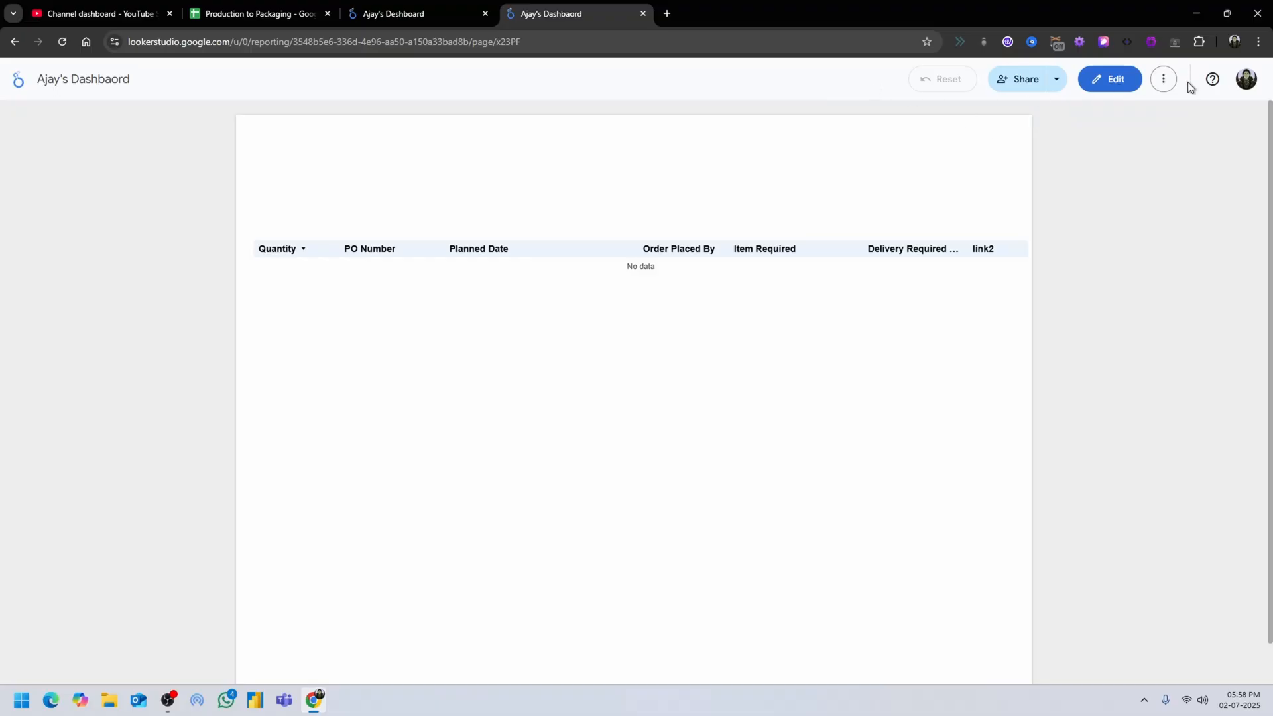
left_click(1166, 80)
Close the older Ajay's Deshboard report and switch to the Production to Packaging spreadsheet.
left_click(411, 13)
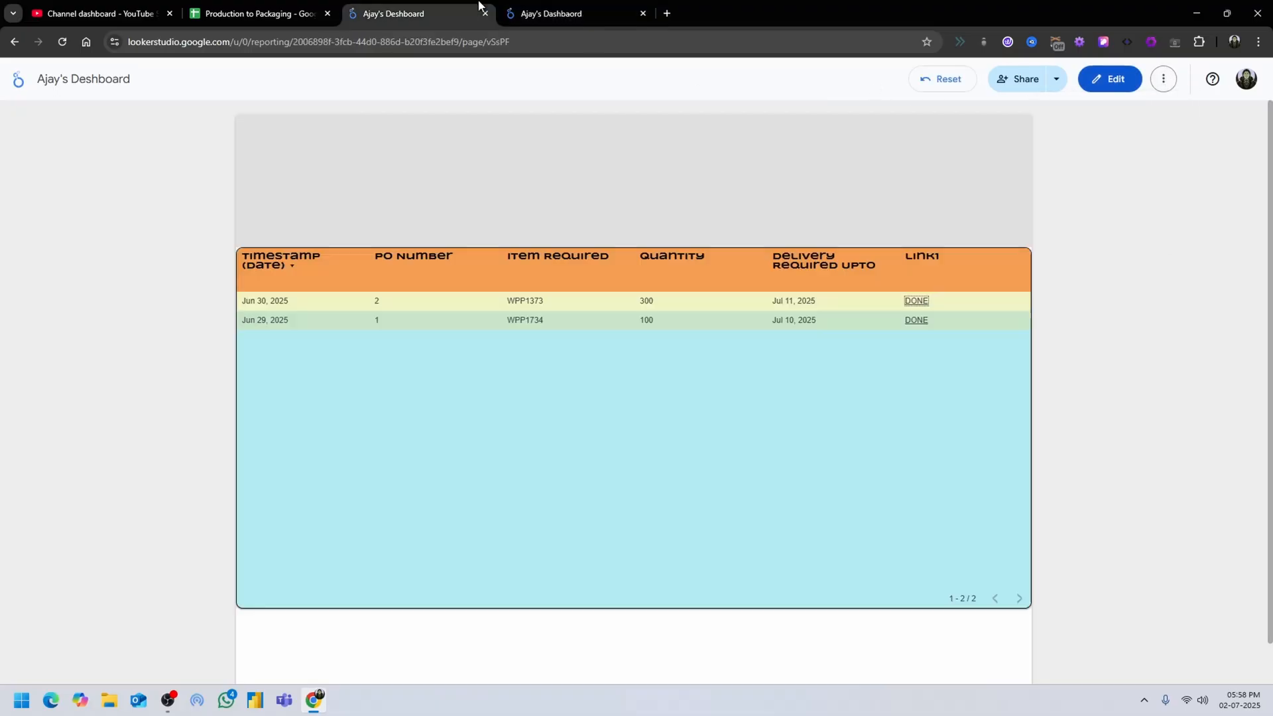
left_click(258, 14)
left_click(467, 22)
left_click(486, 15)
left_click(246, 7)
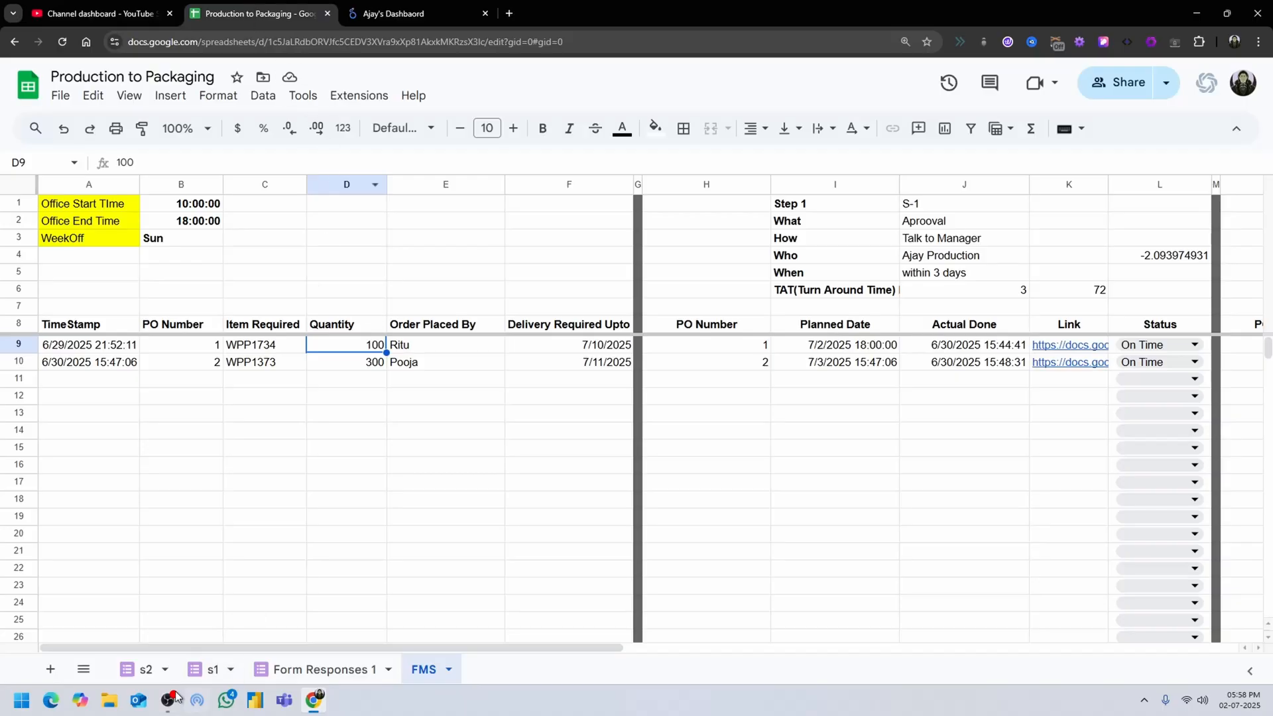
Open the live order form linked to the Form Responses 1 sheet.
left_click(285, 674)
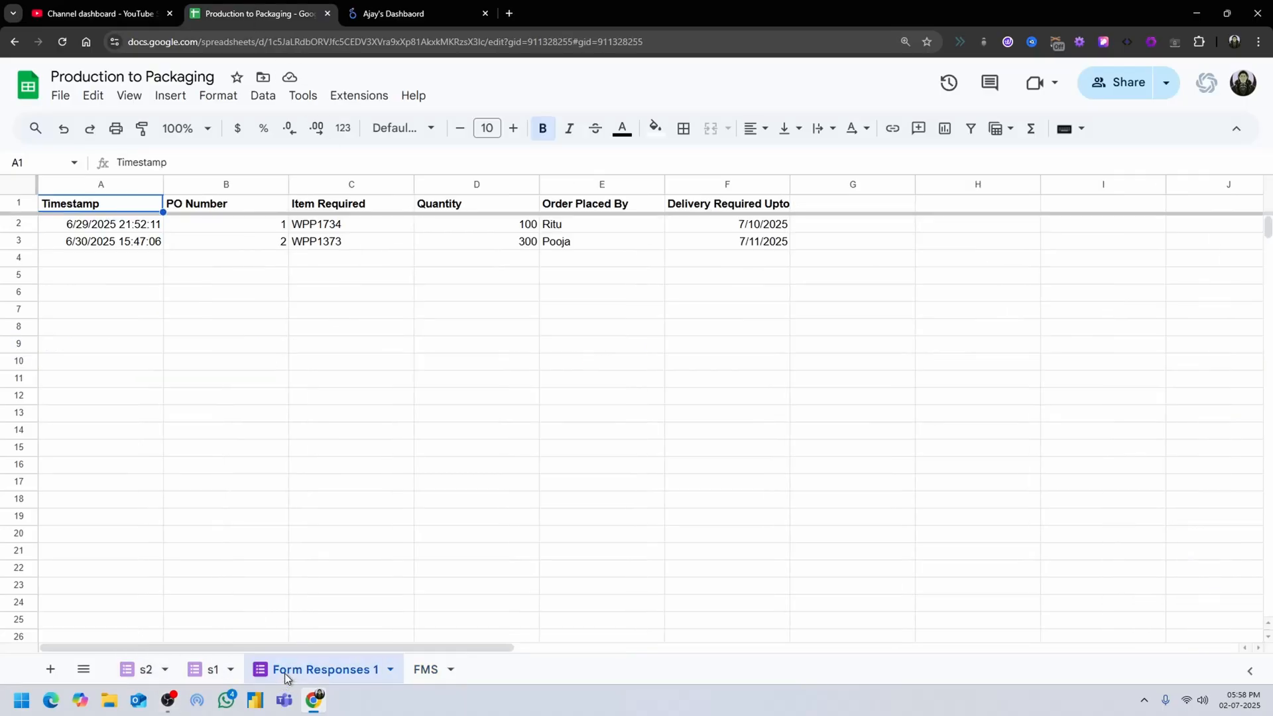
left_click(277, 242)
left_click(350, 95)
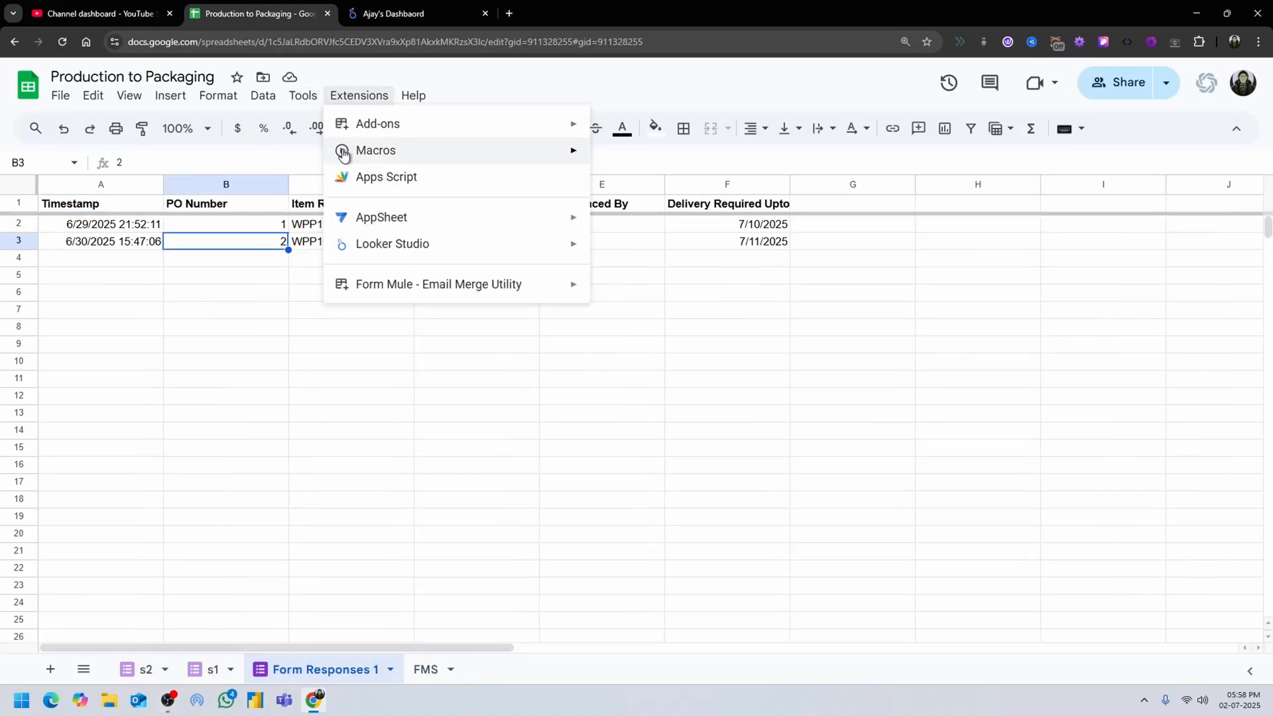
mouse_move(312, 100)
mouse_move(370, 161)
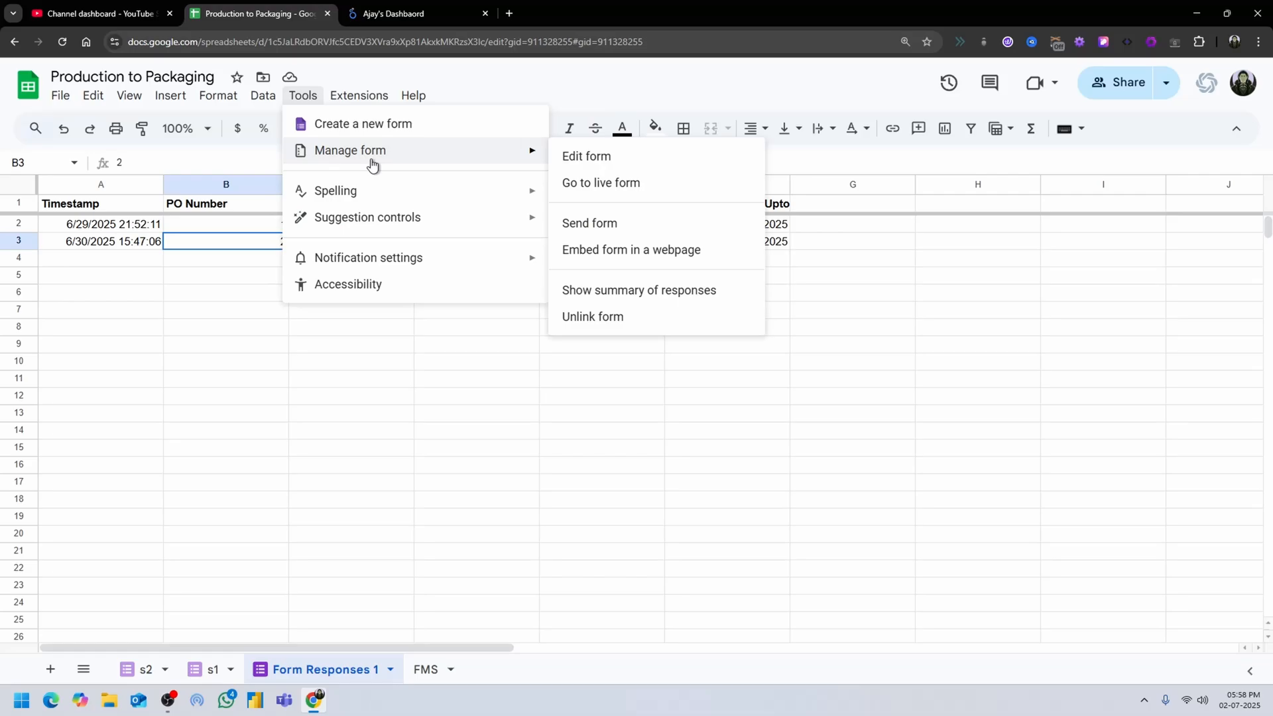
left_click(605, 186)
Fill in the order form with the next PO number, item wpp1378 and quantity 500.
left_click(440, 317)
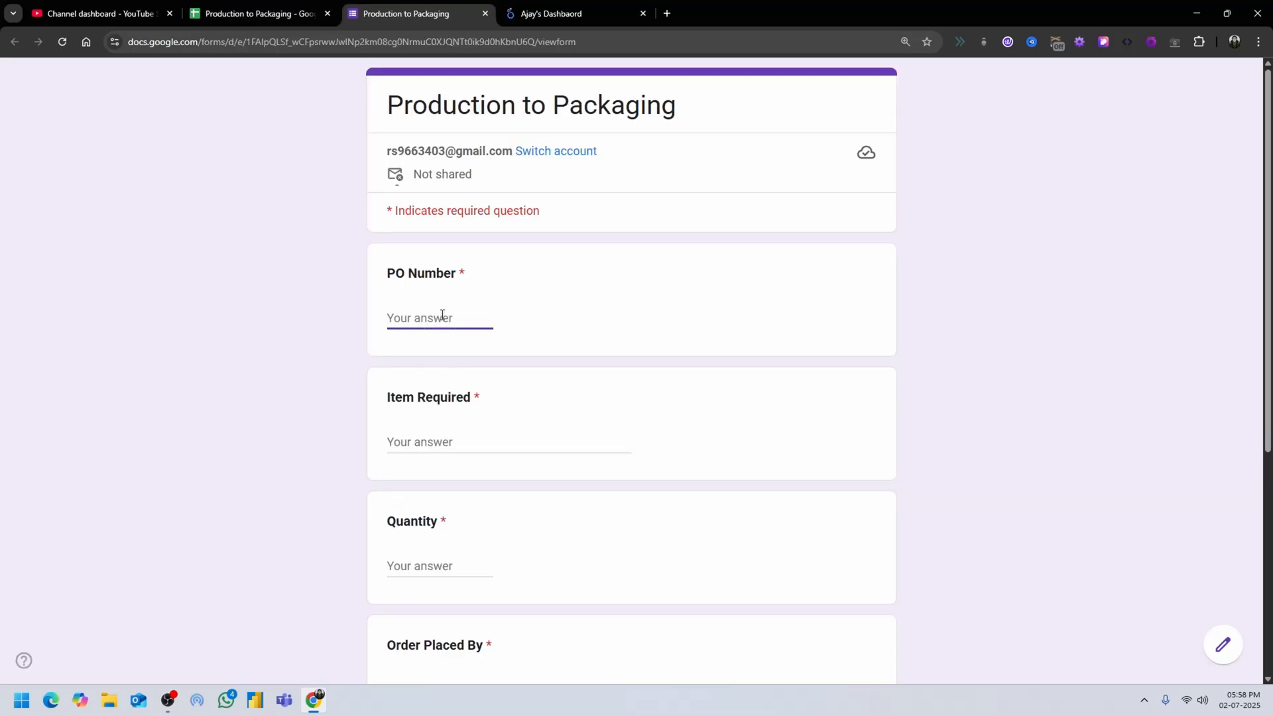
type("3")
key("Tab")
type("wp")
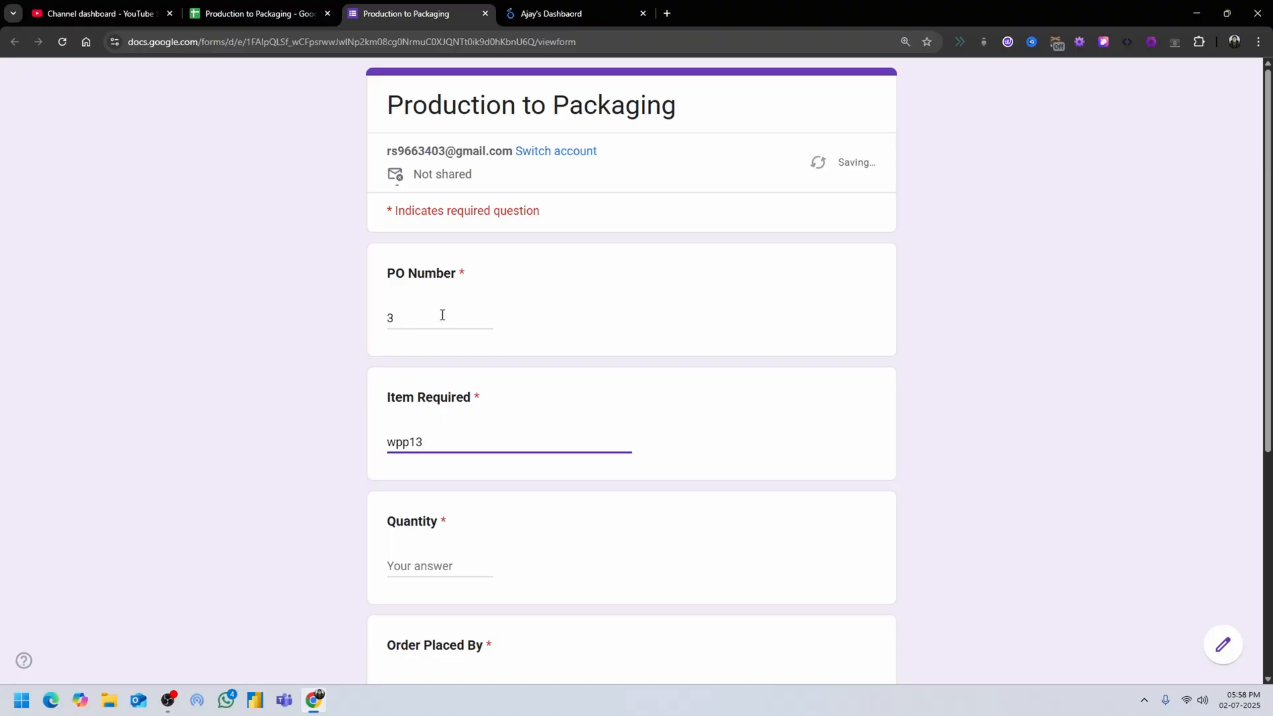
key("Tab")
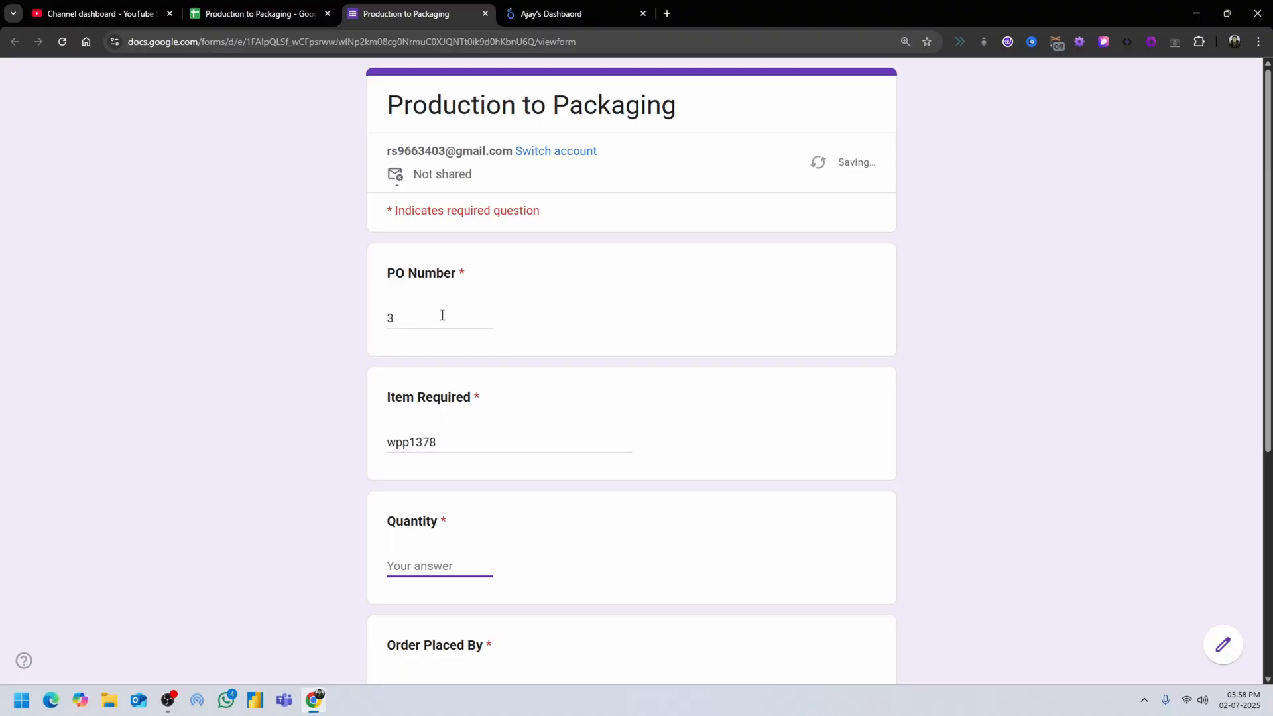
type("500")
key("Tab")
scroll(425, 318, "down", 5)
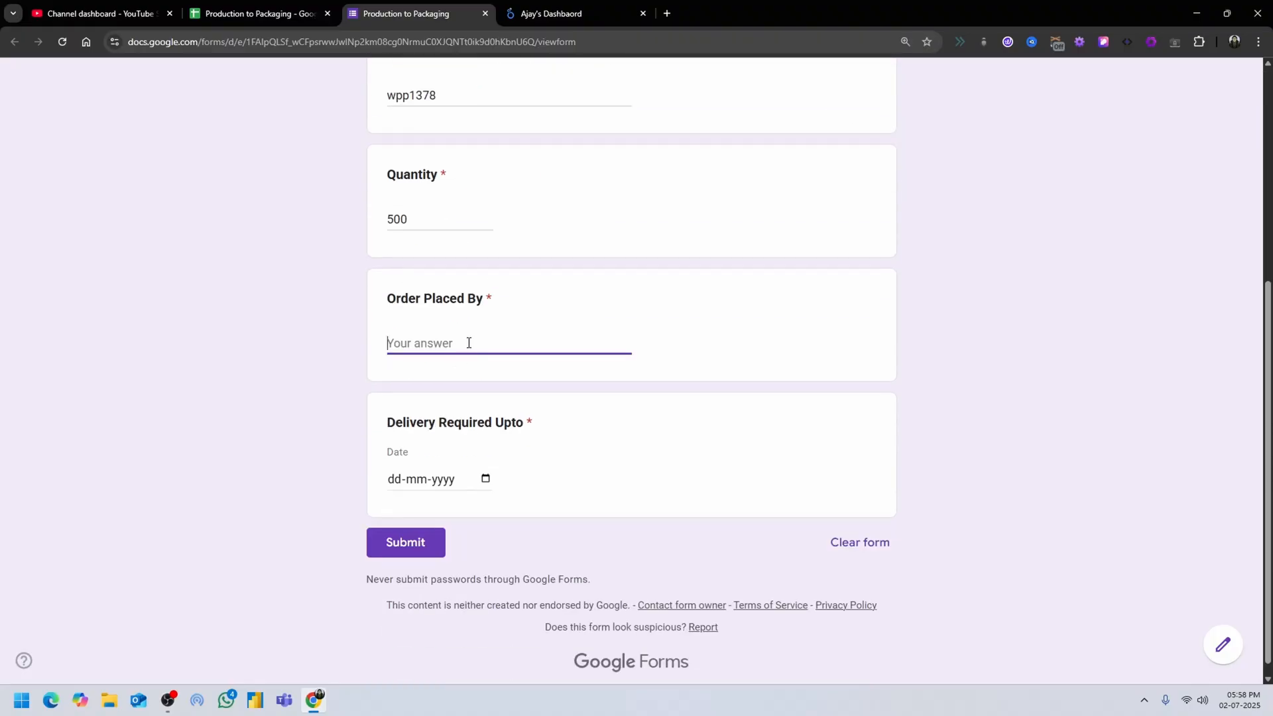
Enter the name of the person placing the order, set Delivery Required Upto to 19 July 2025, and submit the form.
type("Ajay")
key("Tab")
left_click(485, 478)
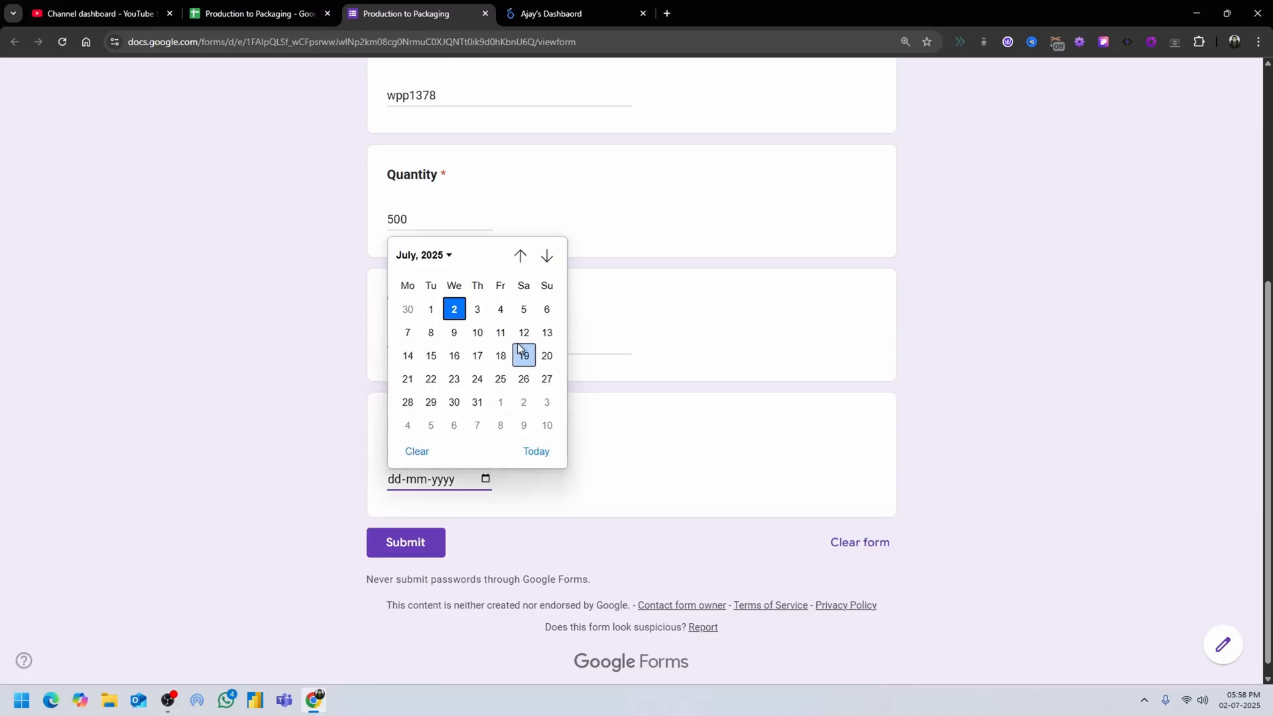
left_click(524, 356)
left_click(428, 546)
Switch to the Looker Studio dashboard and reload the page to look for the new order.
left_click(564, 13)
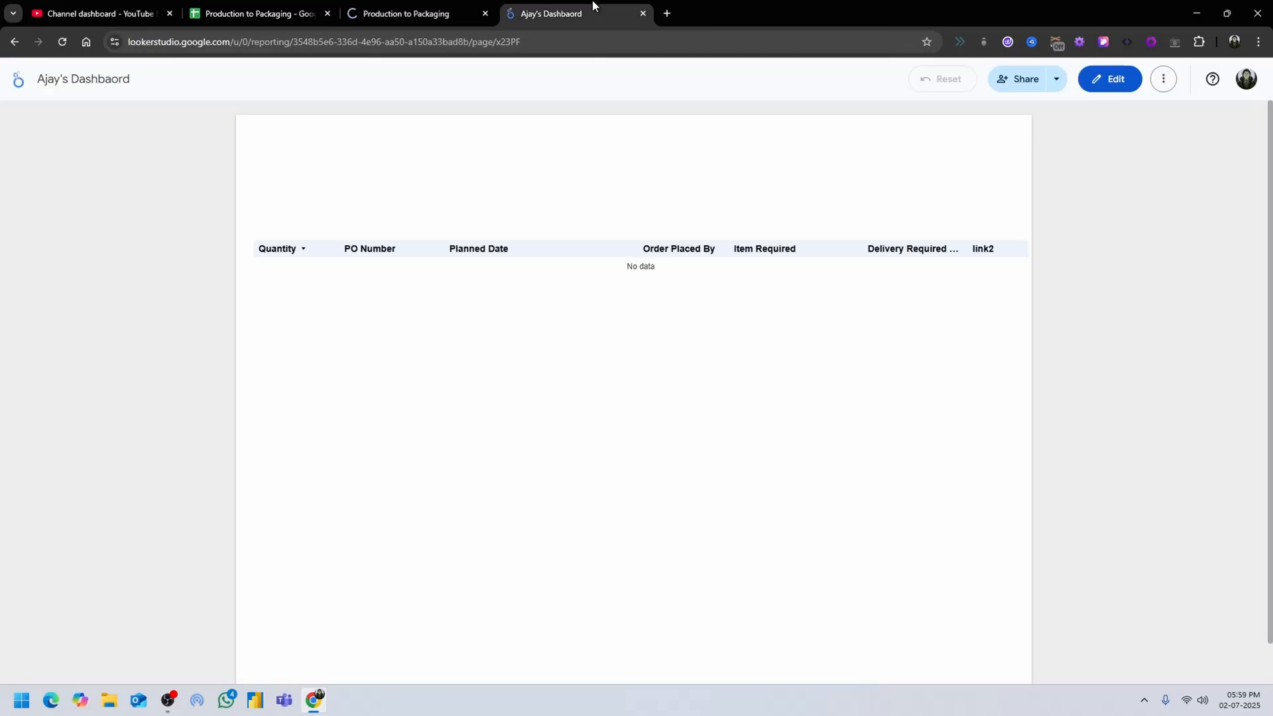
left_click(1171, 85)
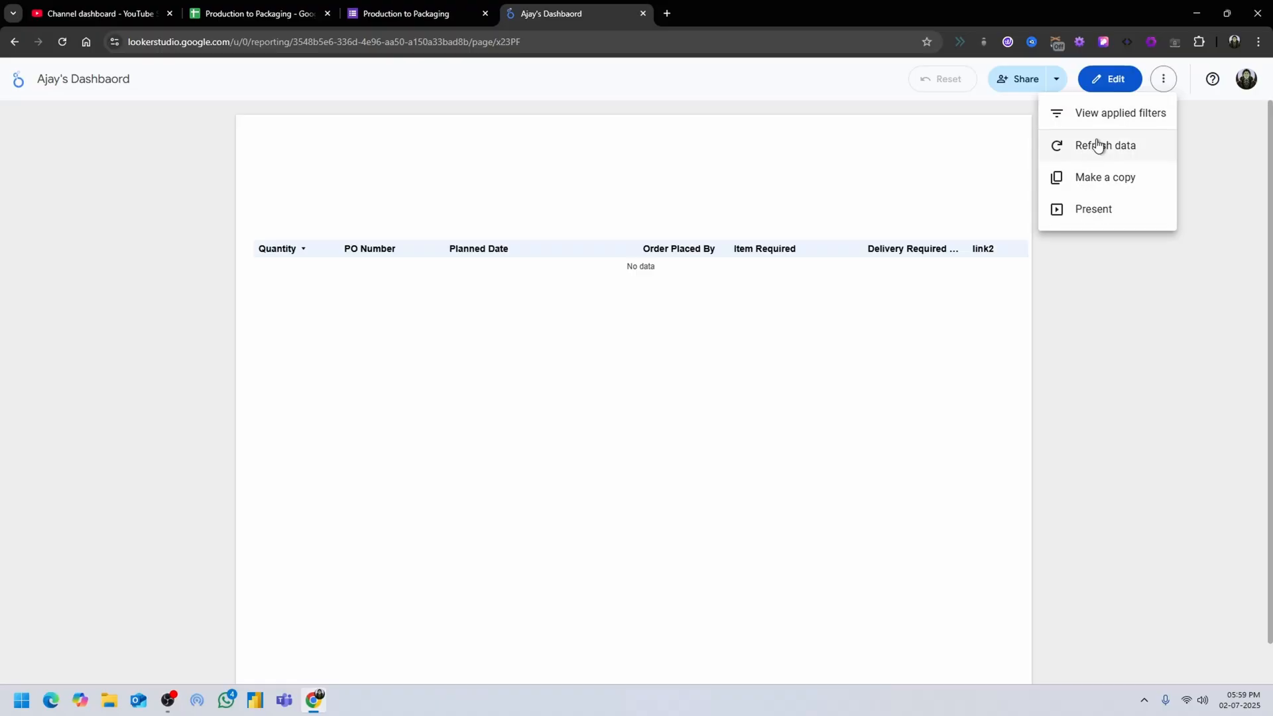
left_click(62, 41)
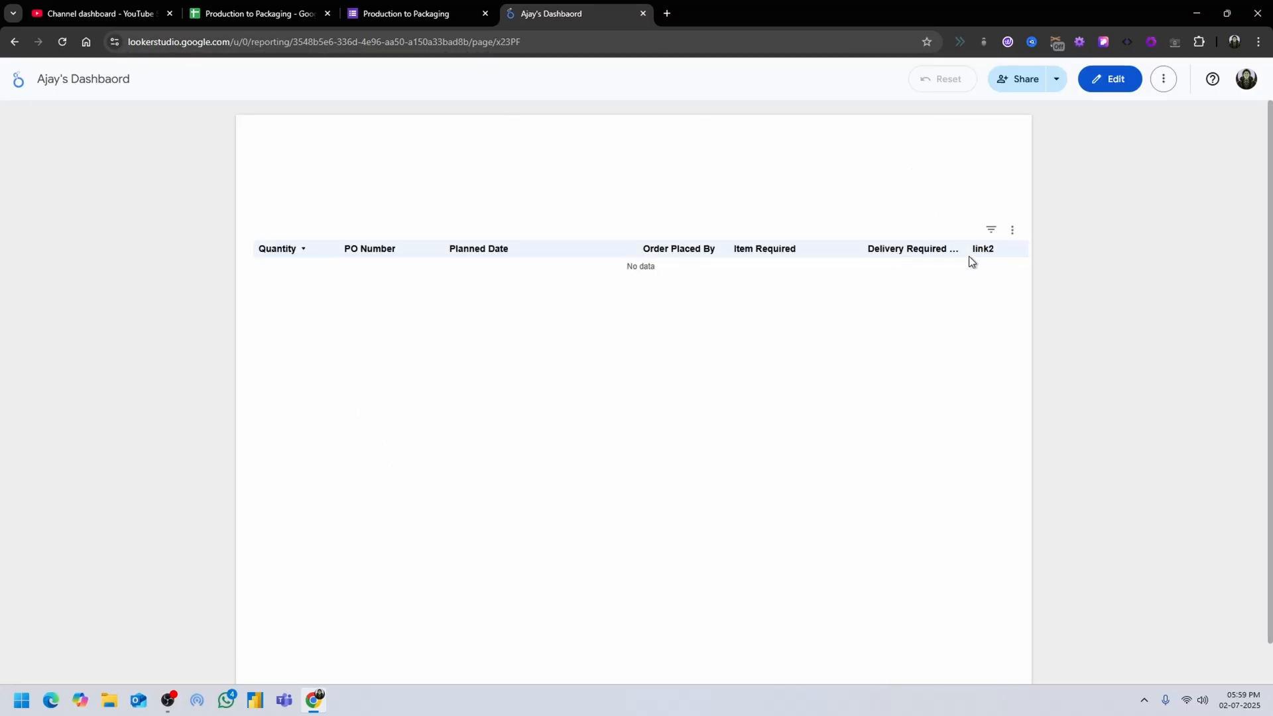
Check the new order in the form responses and its Actual Done cell in the FMS sheet.
left_click(229, 12)
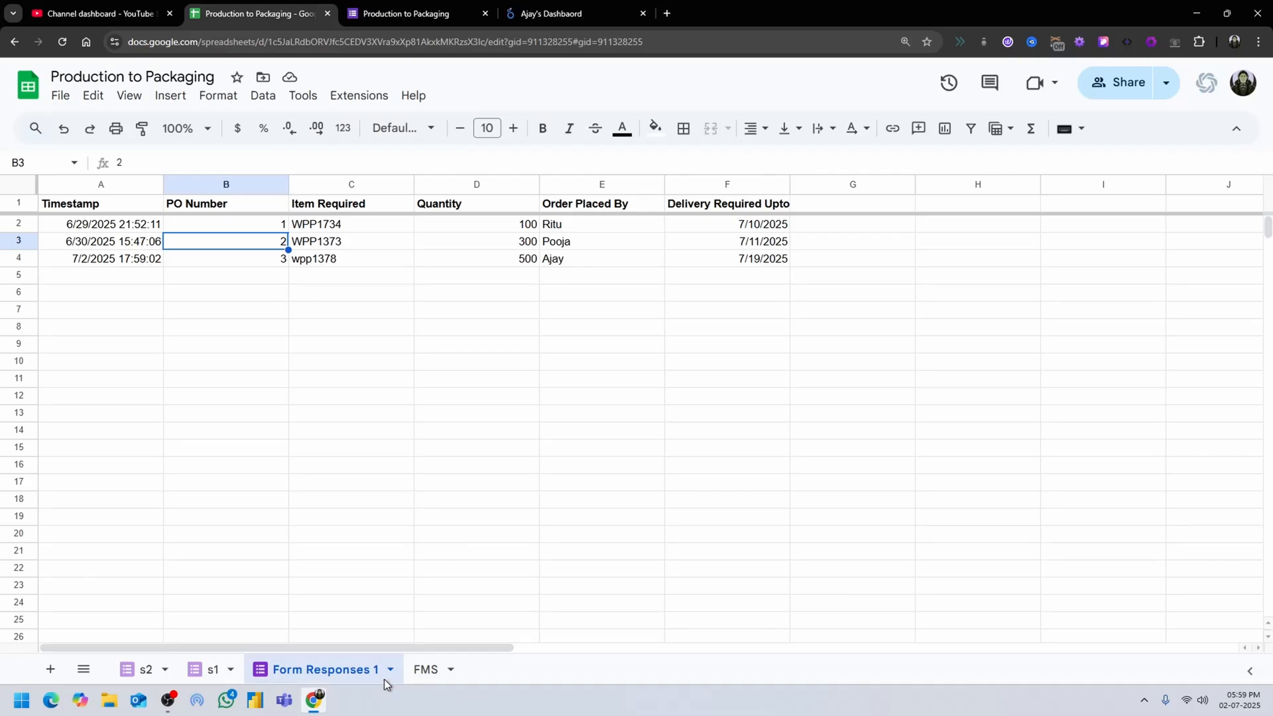
left_click(425, 670)
left_click(951, 382)
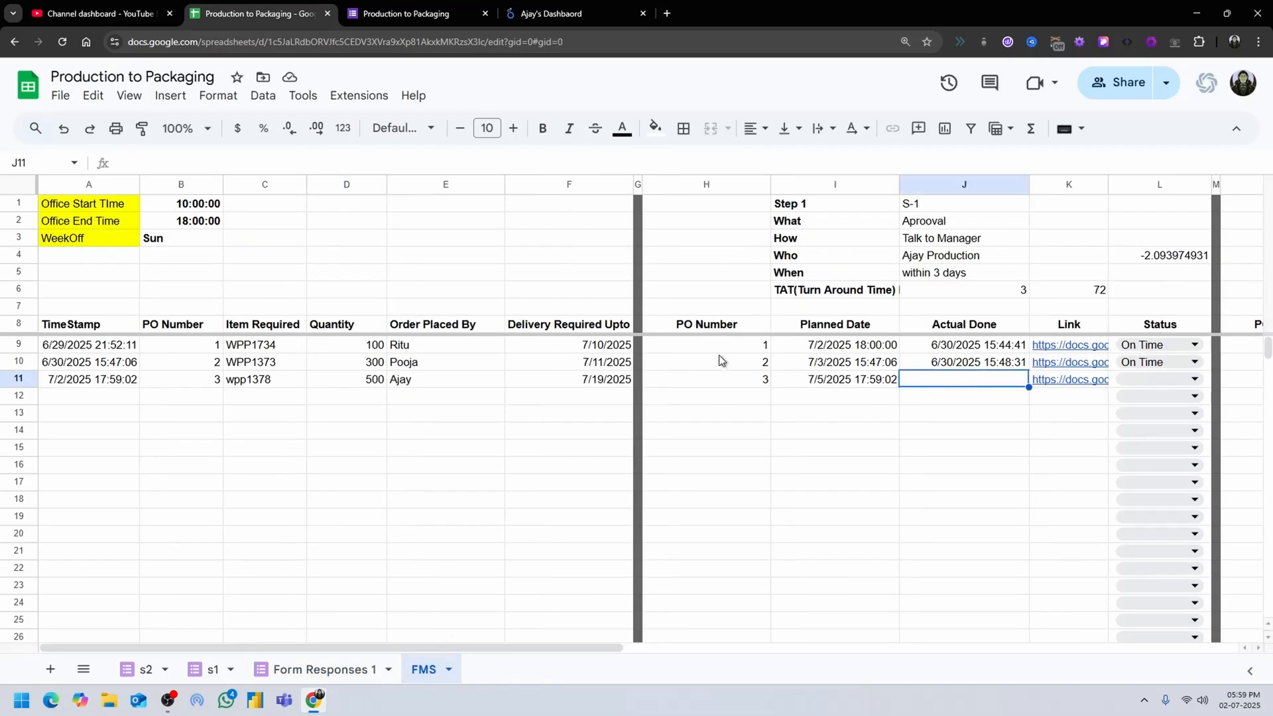
Return to the Looker Studio dashboard and refresh its data.
left_click(571, 13)
left_click(1164, 79)
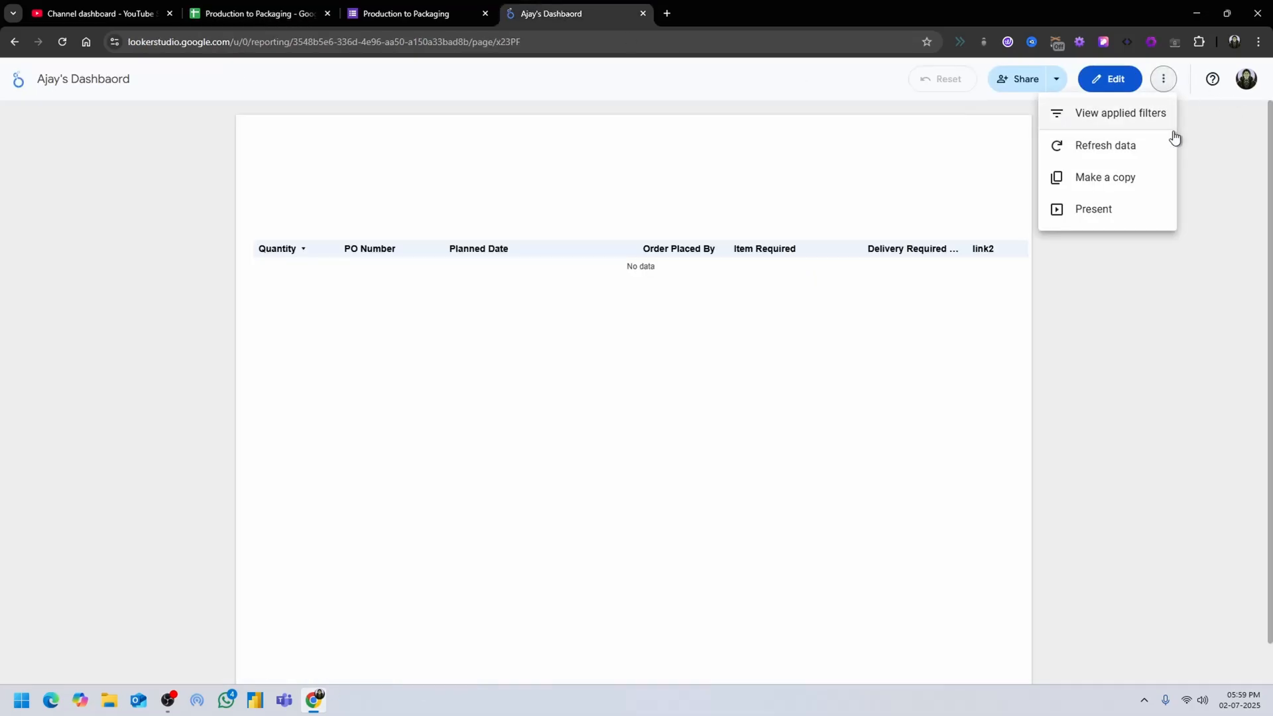
left_click(1143, 145)
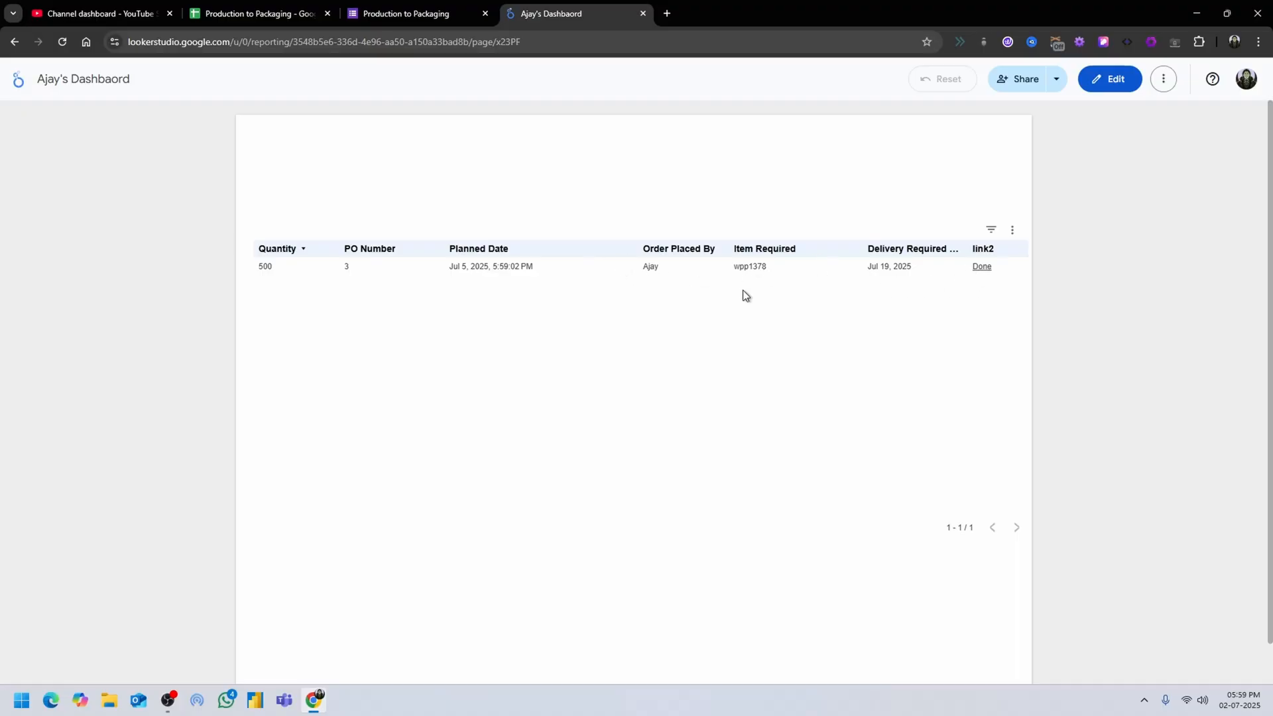
Submit the prefilled S-1 form from the wpp1378 order's Done link and check its Actual Done cell in the FMS sheet.
left_click(983, 269)
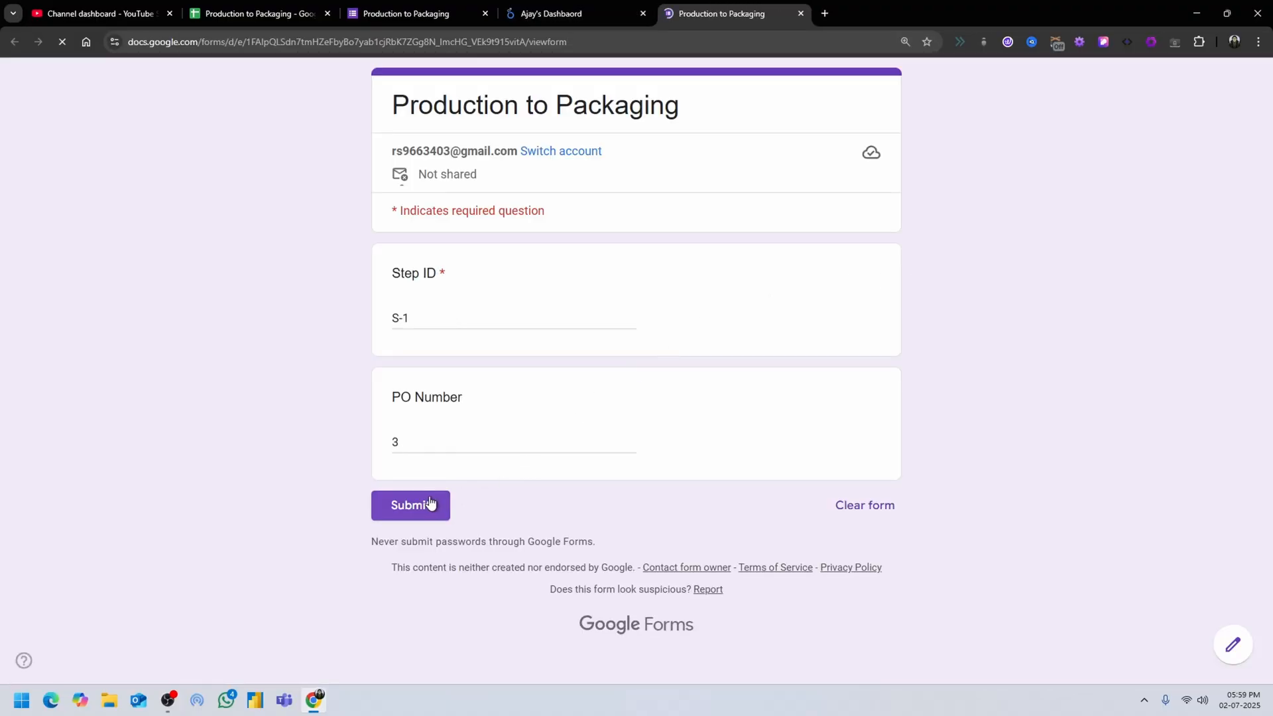
left_click(430, 504)
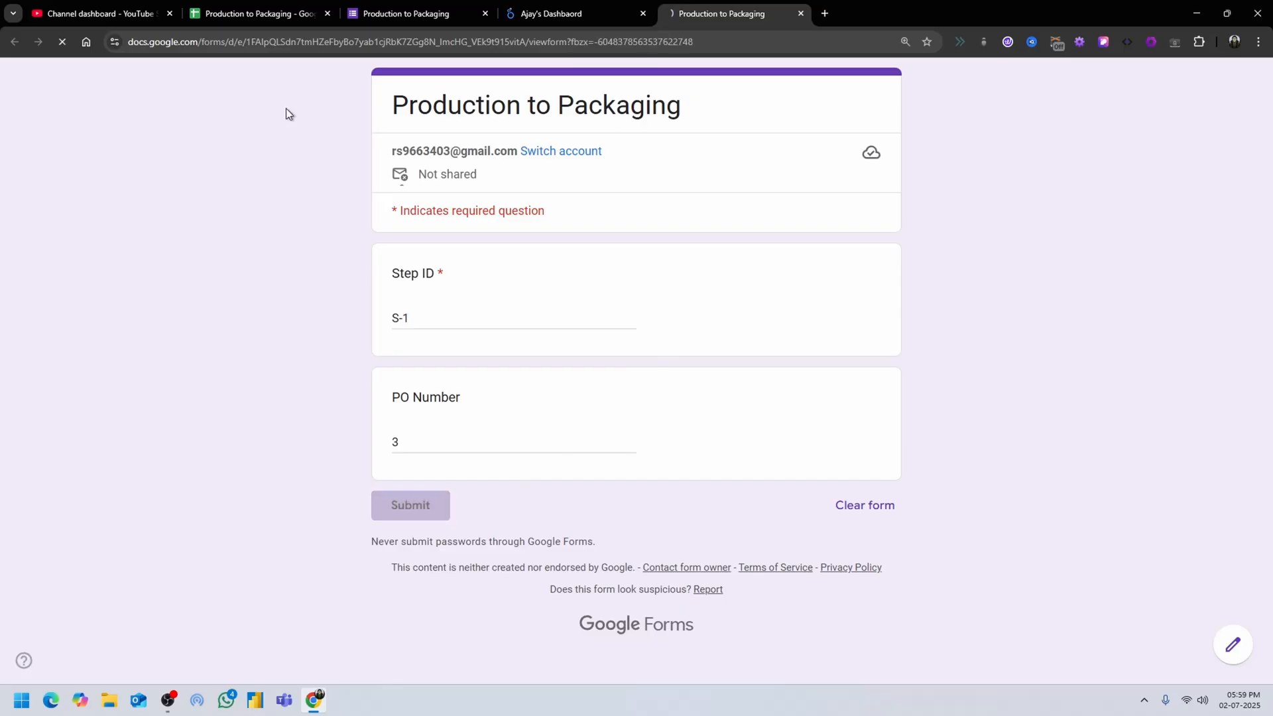
left_click(279, 13)
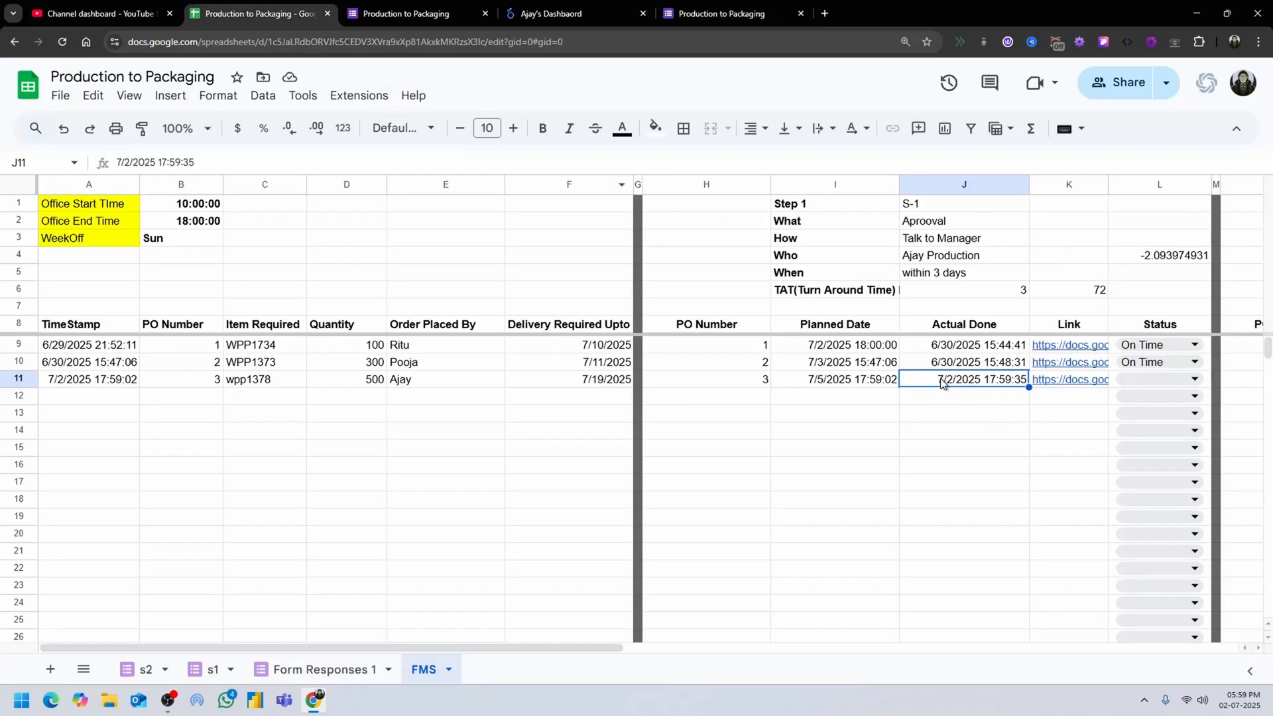
left_click(758, 10)
left_click(218, 5)
Inspect the Status formula in cell L9 of the FMS sheet without changing it, and return to the Looker Studio dashboard.
double_click(1168, 345)
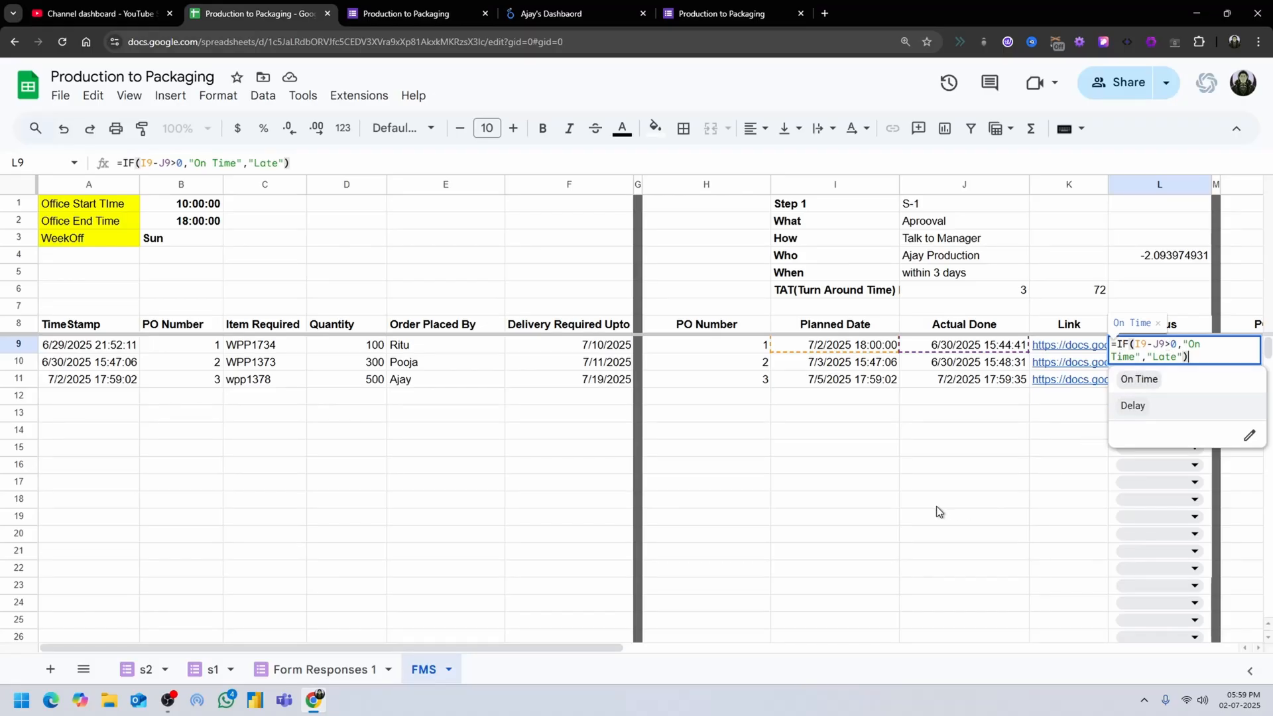
key("Escape")
left_click(733, 9)
left_click(504, 6)
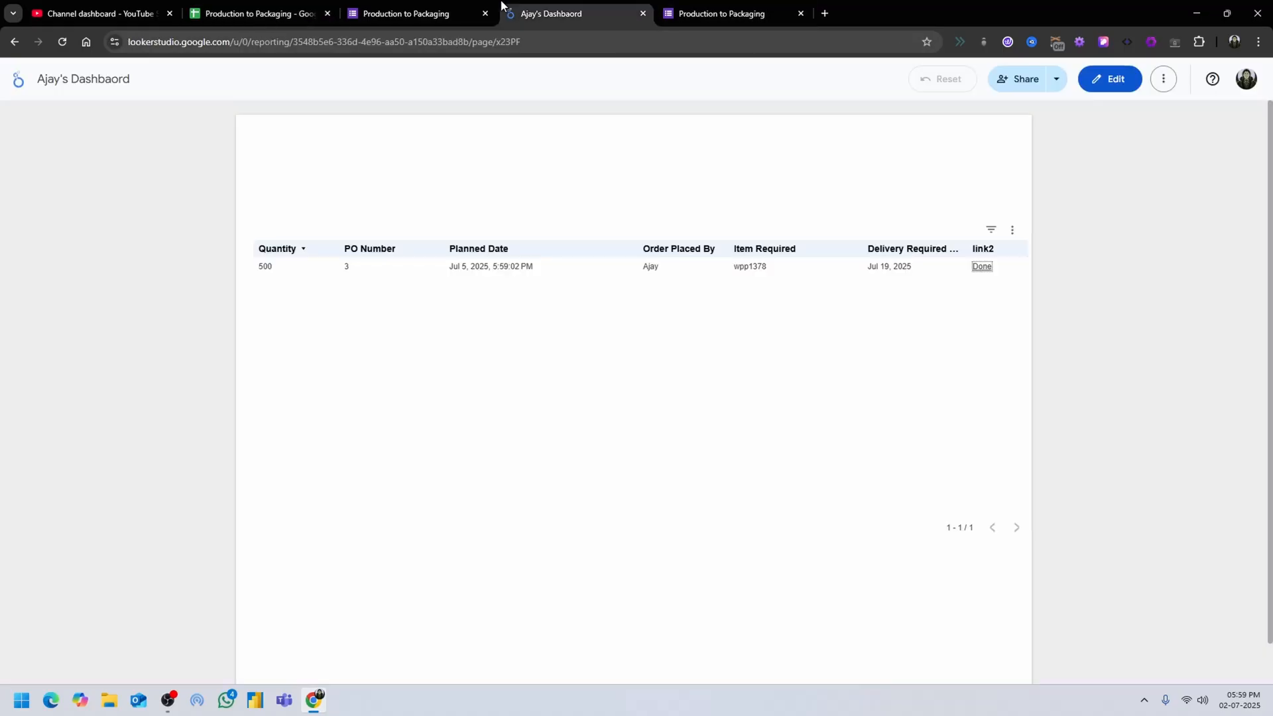